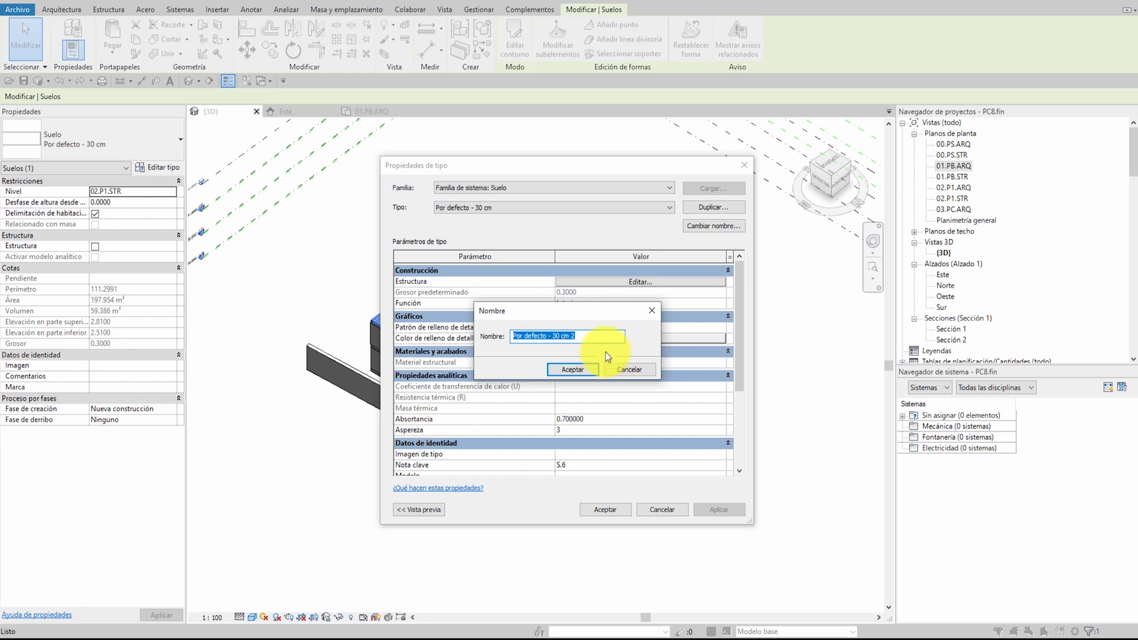
# Name the duplicated floor type 00.FO.30.ninguno and apply it to the upper floor slab
pyautogui.write('00.FO.30.ninguno')
pyautogui.click(593, 366)
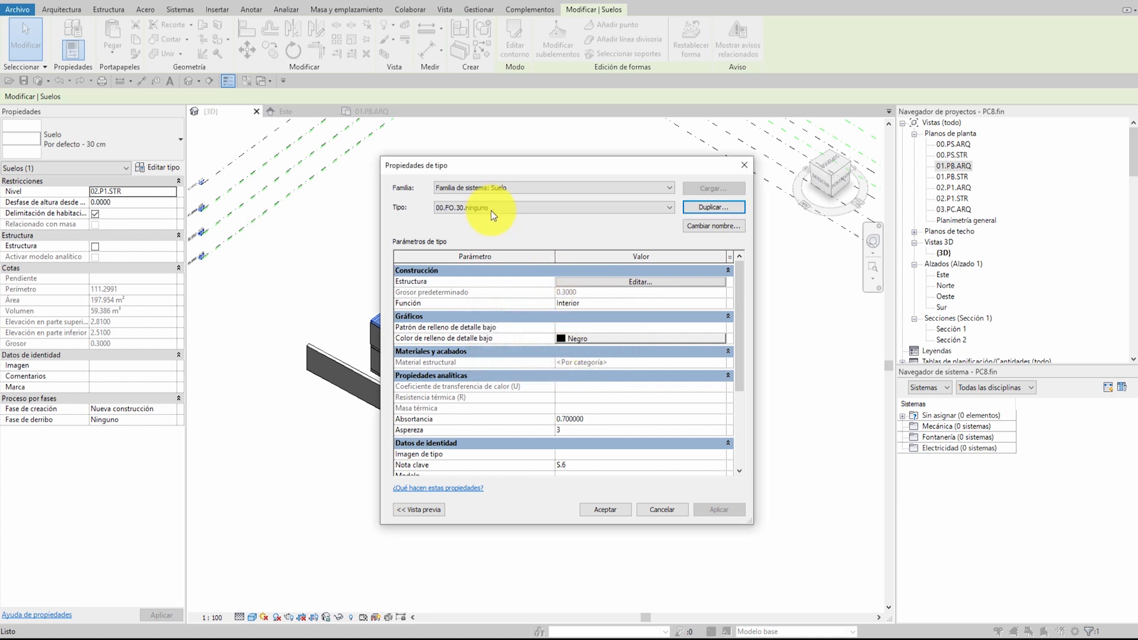
pyautogui.click(611, 508)
pyautogui.click(636, 371)
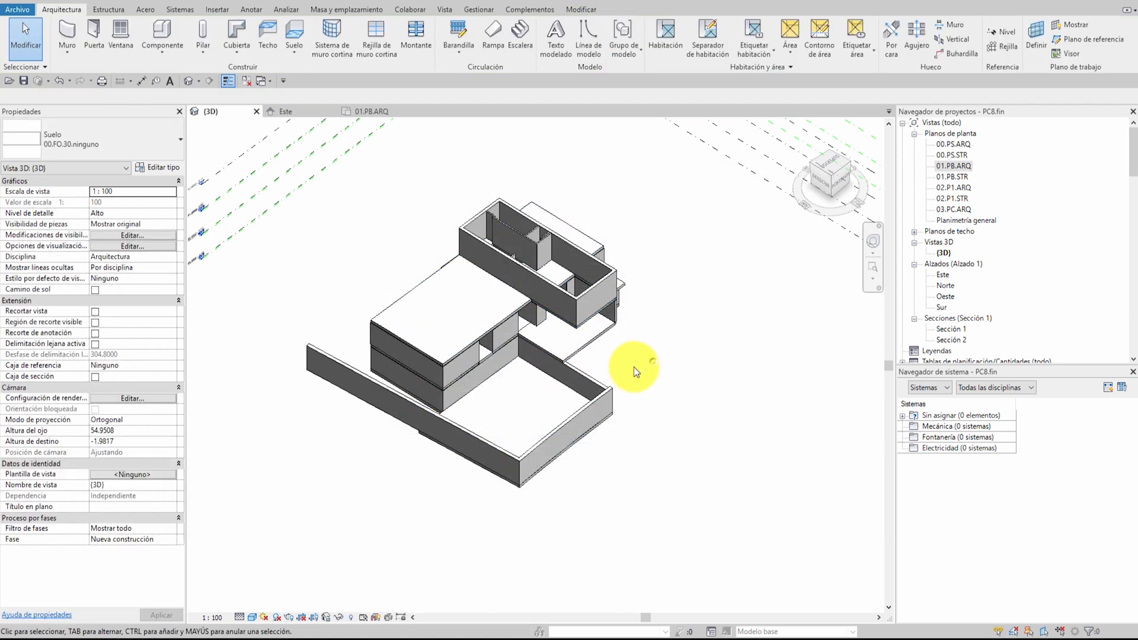
# Check the upper slab's type and examine the floor types available for the slab on level 01.PB.STR
pyautogui.click(471, 313)
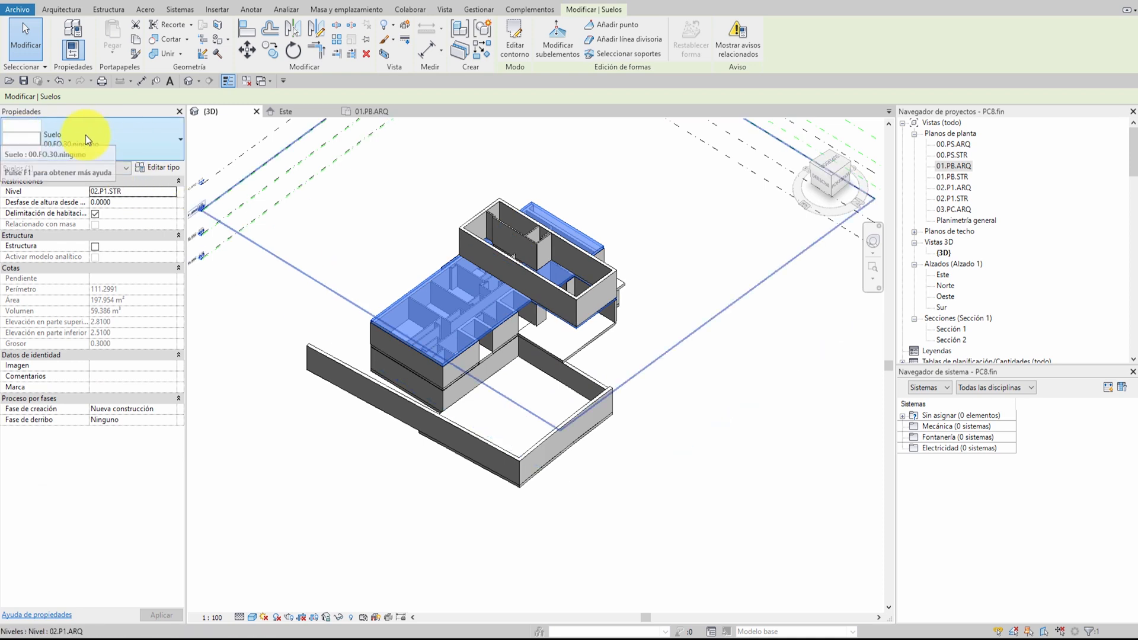
pyautogui.keyDown('shift'); pyautogui.moveTo(525, 446); pyautogui.dragTo(493, 369, button='middle'); pyautogui.keyUp('shift')
pyautogui.scroll(5, 493, 369)
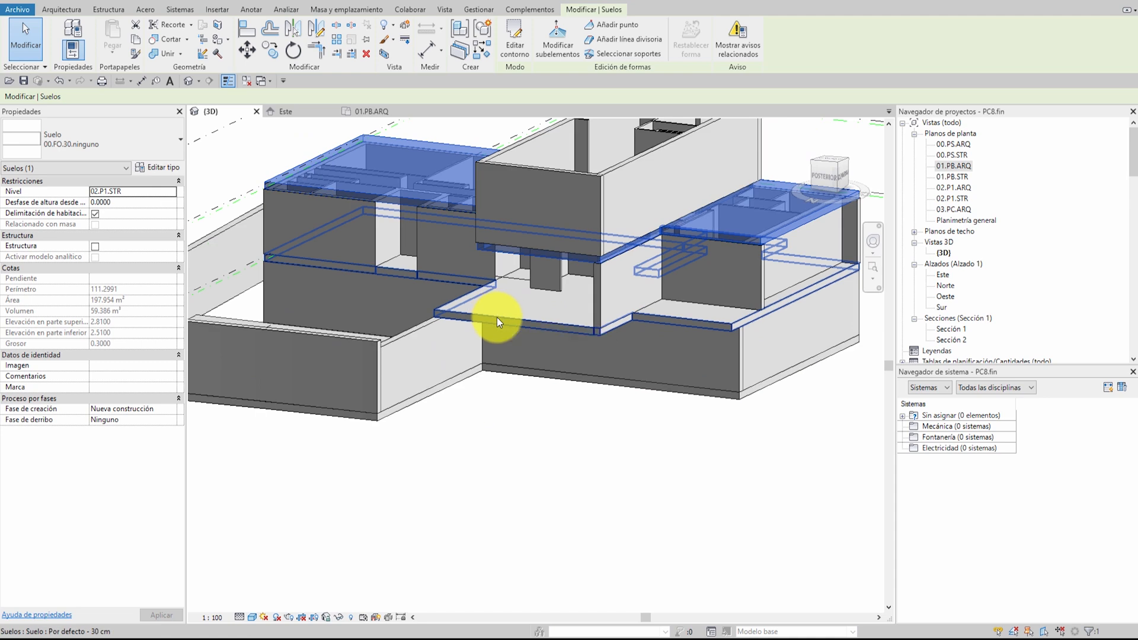
pyautogui.click(497, 317)
pyautogui.click(111, 145)
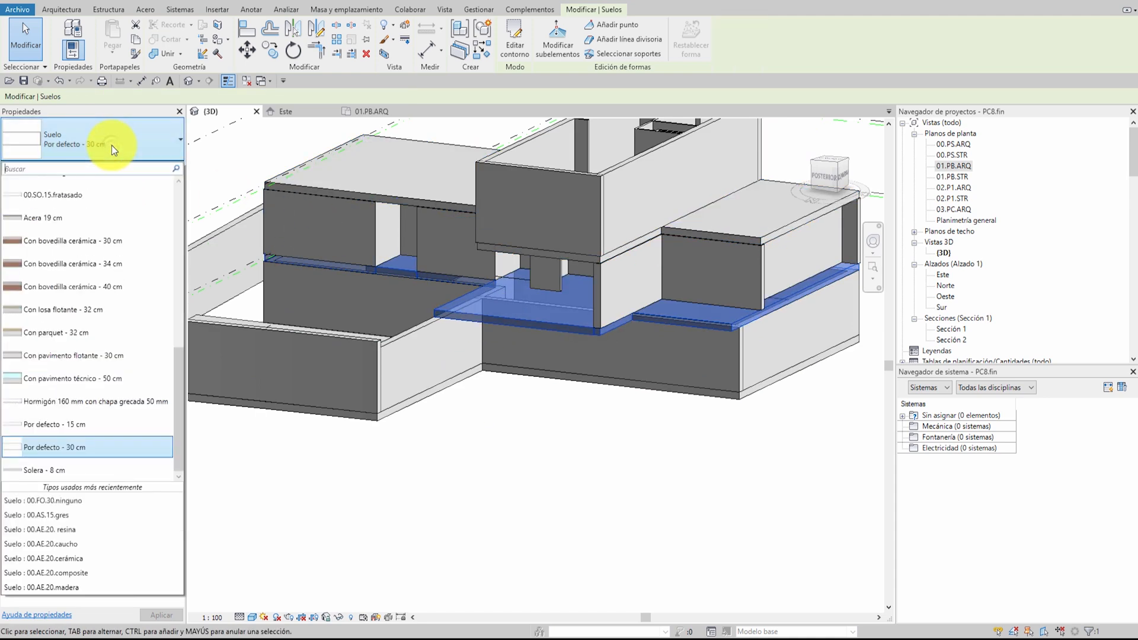
pyautogui.scroll(3, 141, 232)
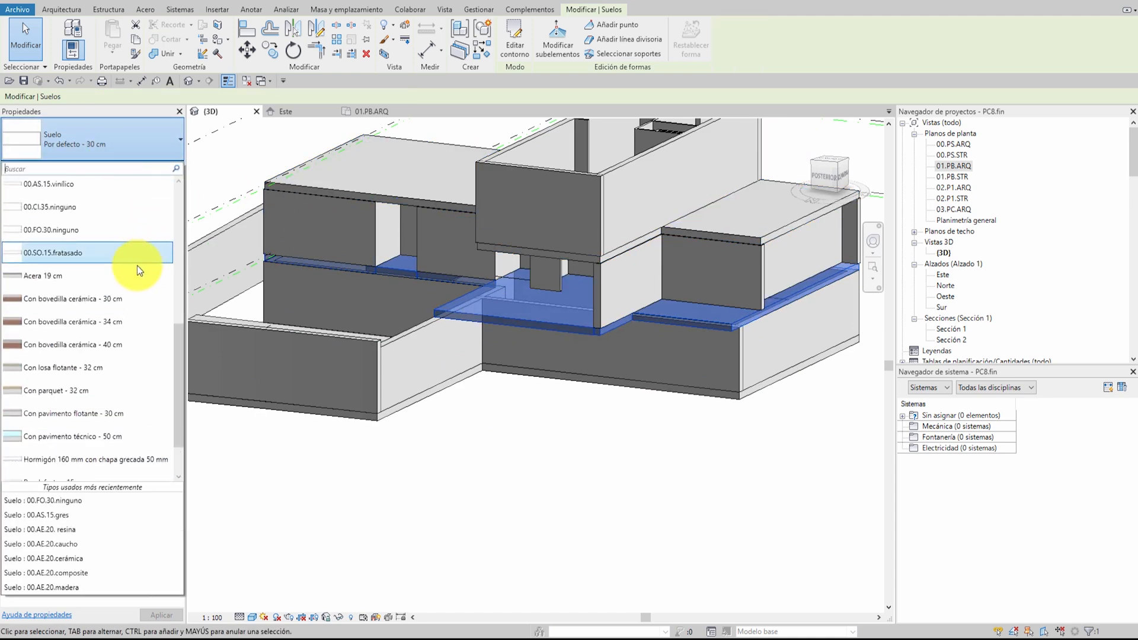
pyautogui.scroll(2, 50, 248)
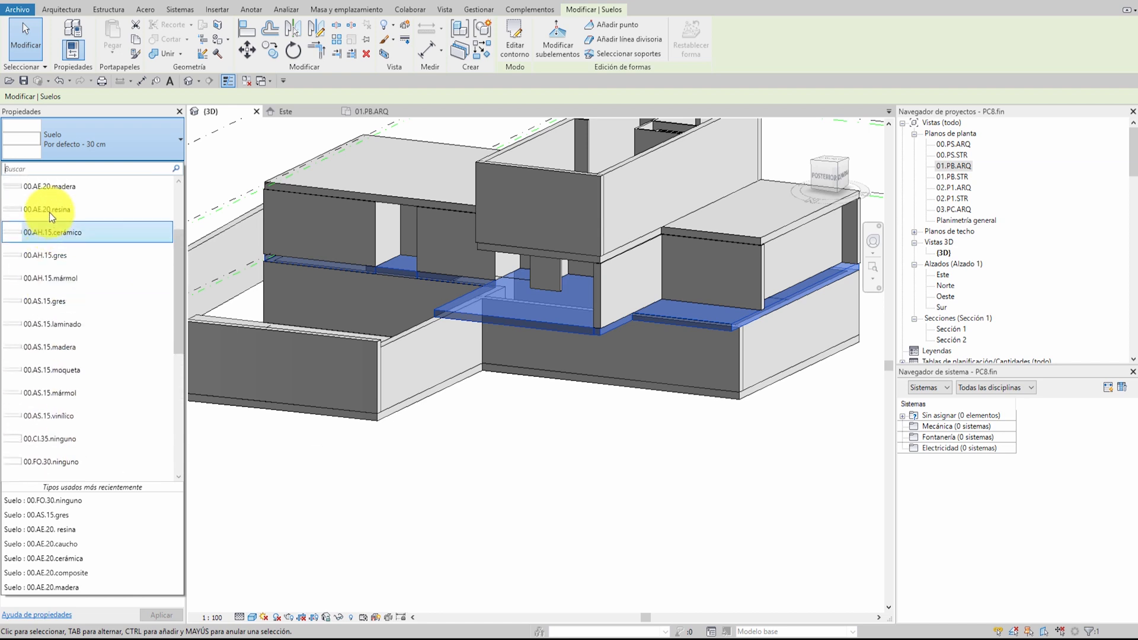
pyautogui.scroll(2, 56, 385)
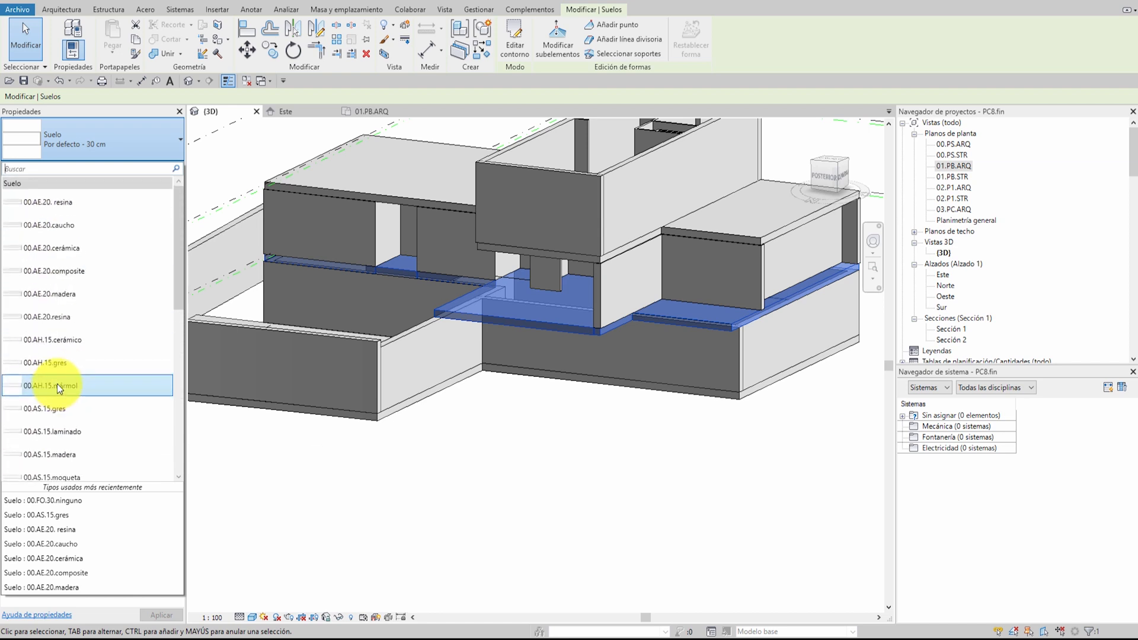
pyautogui.click(57, 383)
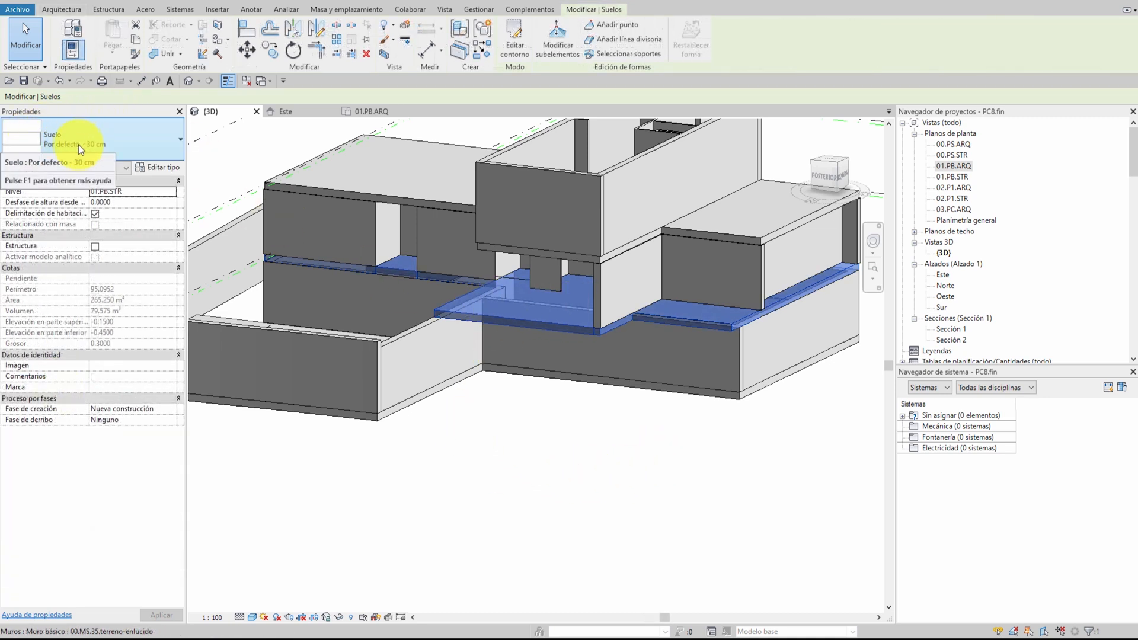
pyautogui.click(109, 140)
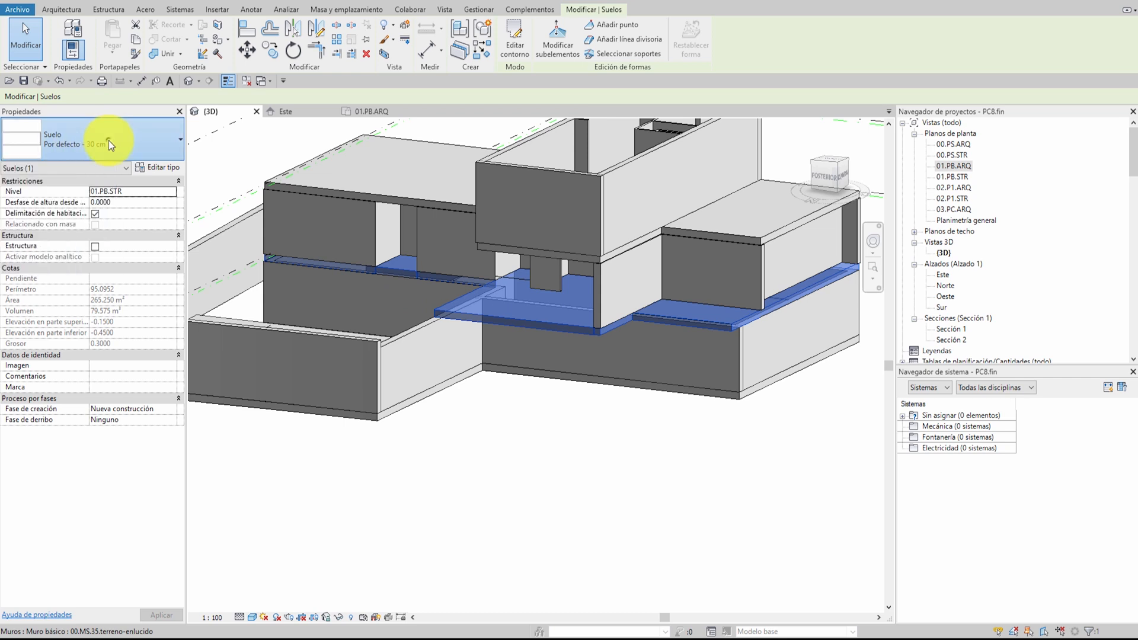
pyautogui.scroll(1, 116, 299)
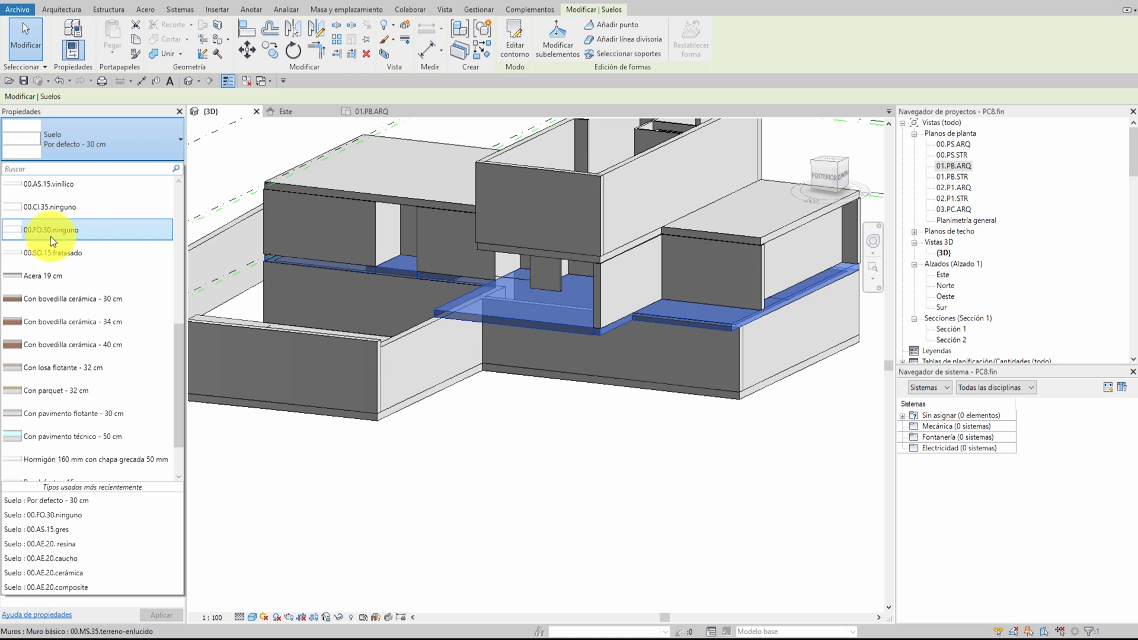
pyautogui.scroll(3, 51, 237)
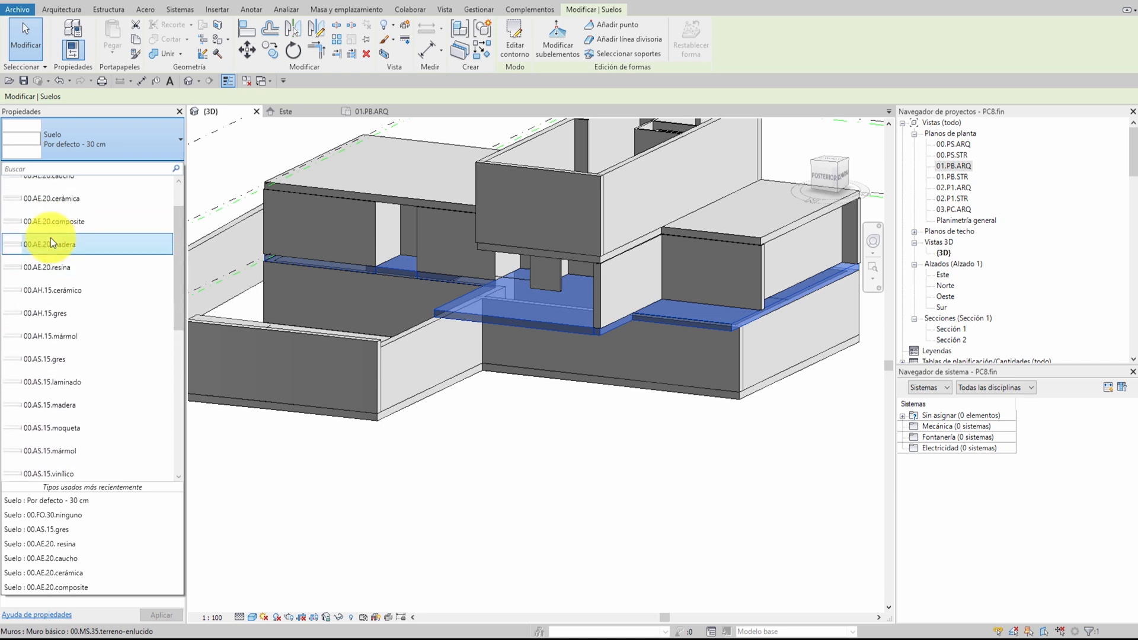
pyautogui.scroll(1, 51, 240)
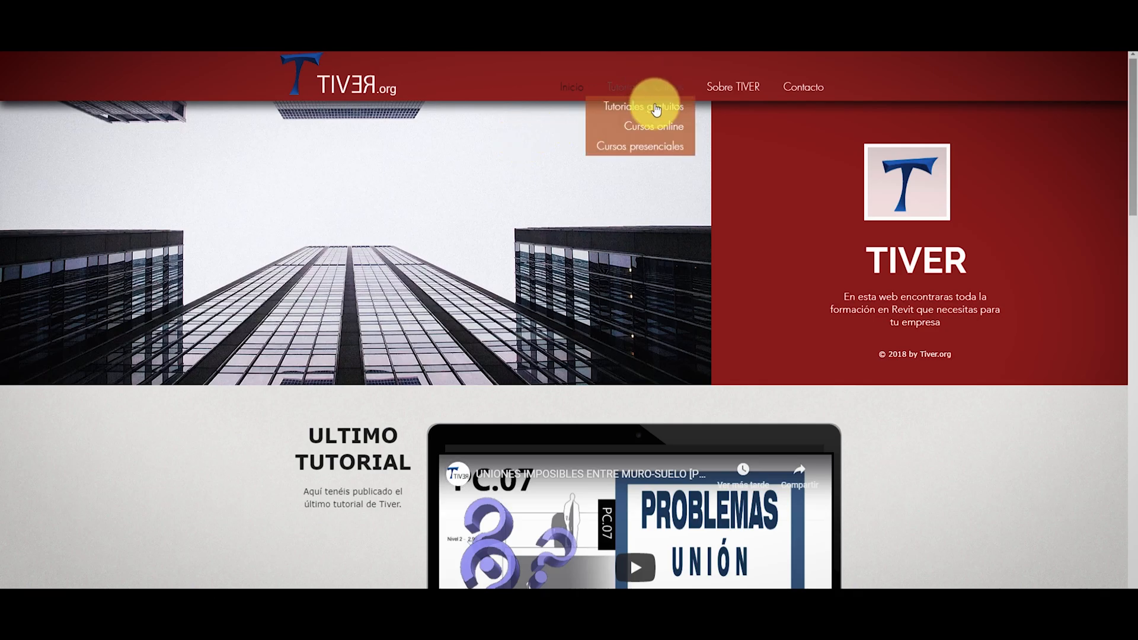
# Switch to the TIVER.org website and view the training categories on its free tutorials page
pyautogui.click(652, 105)
pyautogui.scroll(-4, 509, 255)
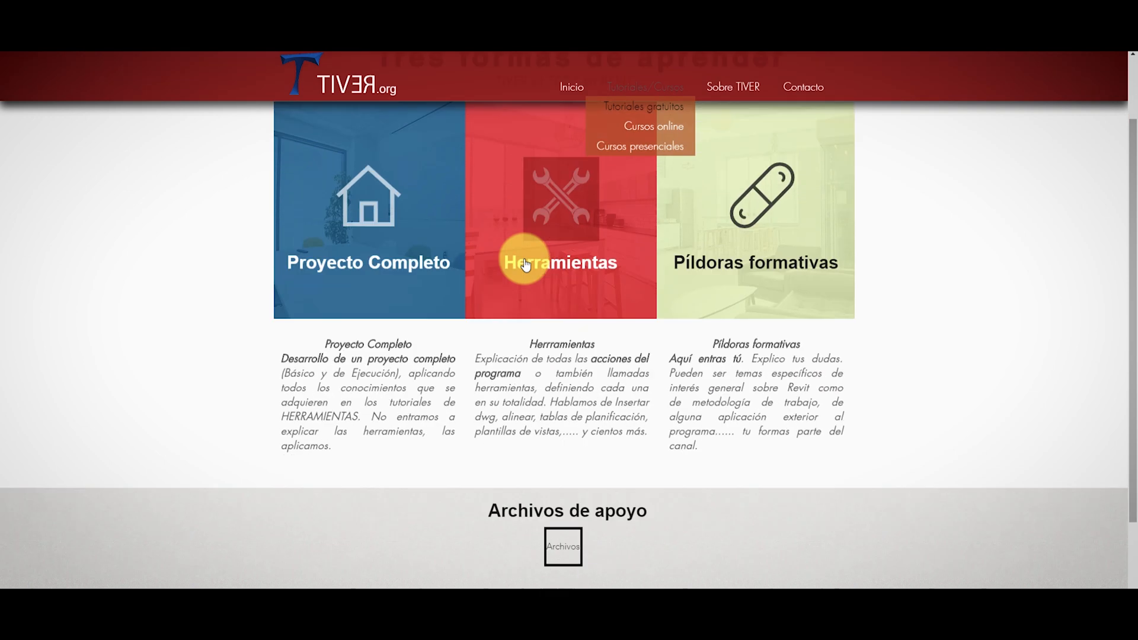
pyautogui.click(565, 394)
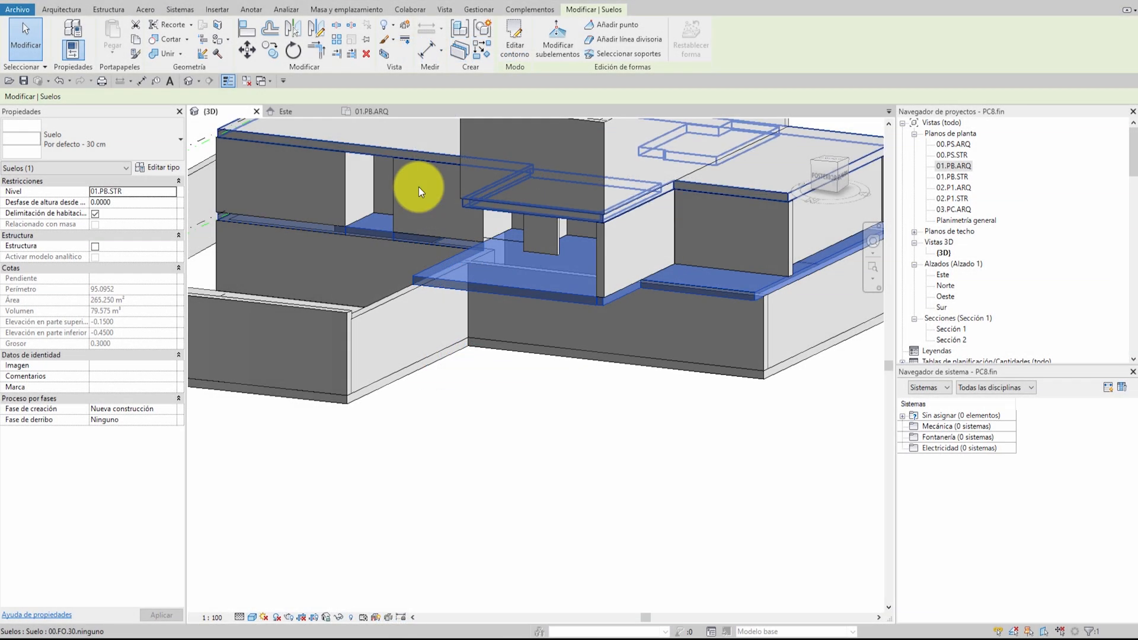
# Back in Revit, examine the naming of the 00.AE, 00.AH and 00.AS floor types available for the ground floor slab
pyautogui.click(123, 128)
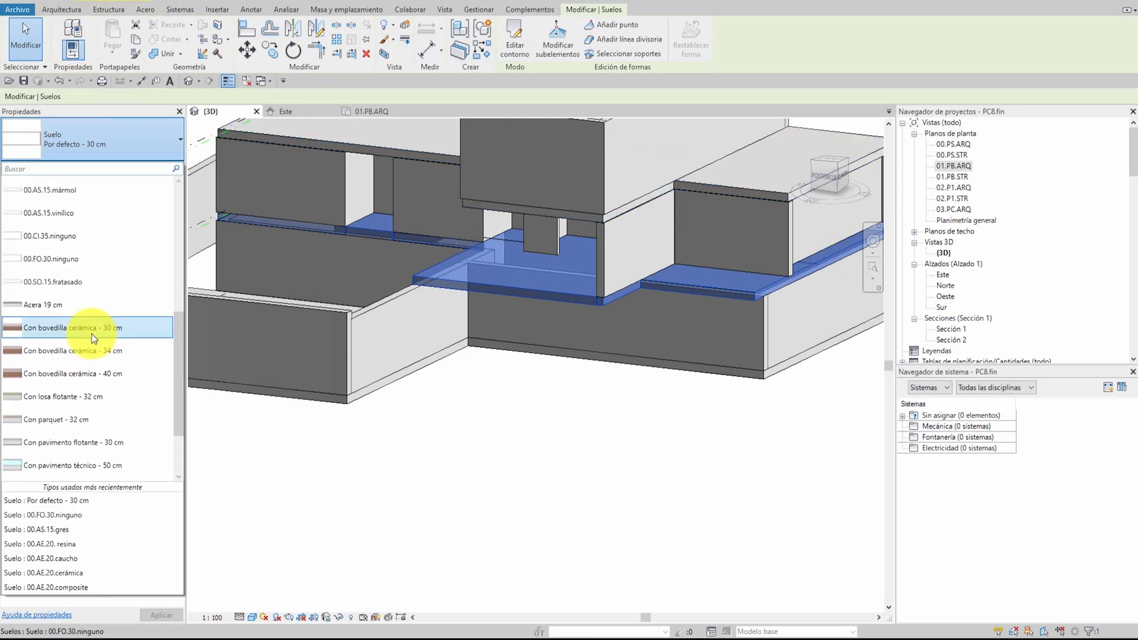
pyautogui.scroll(3, 91, 334)
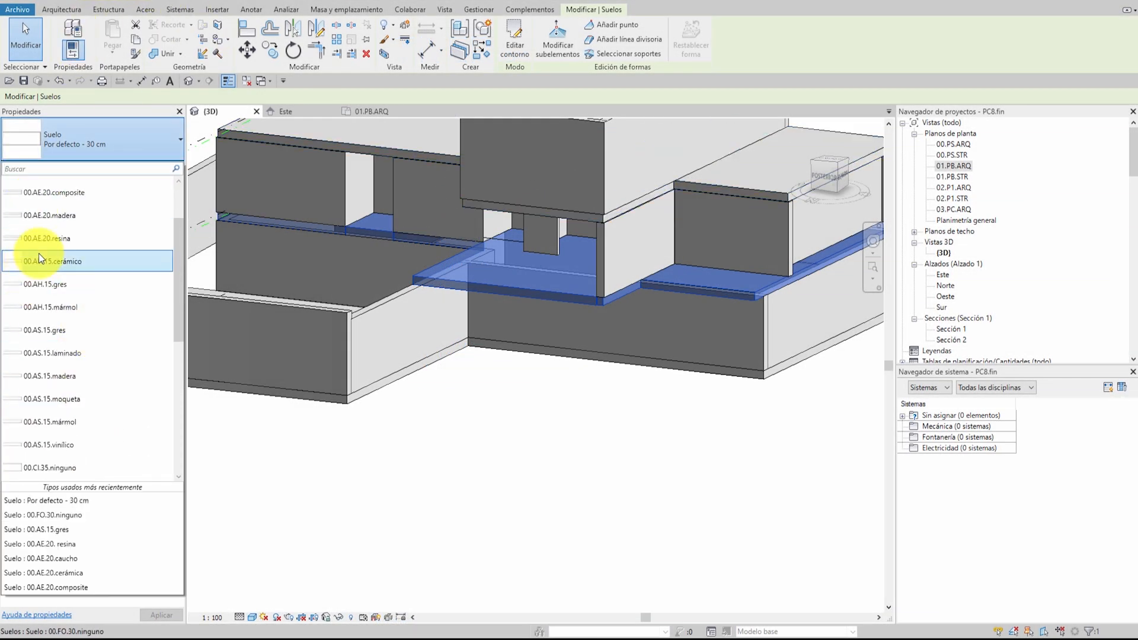
pyautogui.scroll(2, 48, 231)
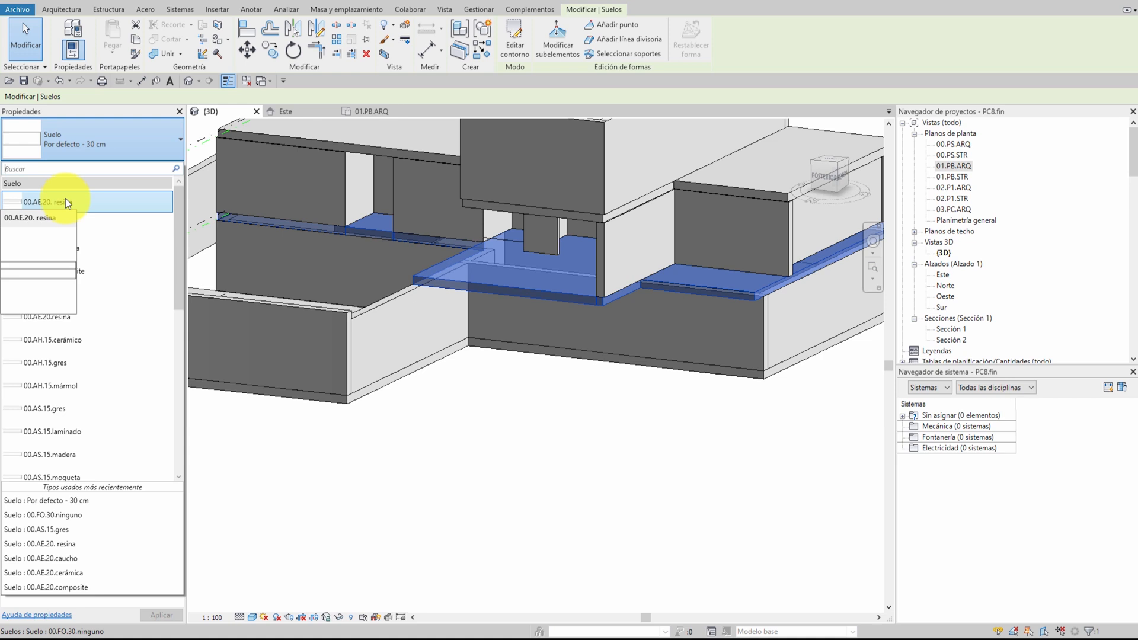
pyautogui.click(65, 202)
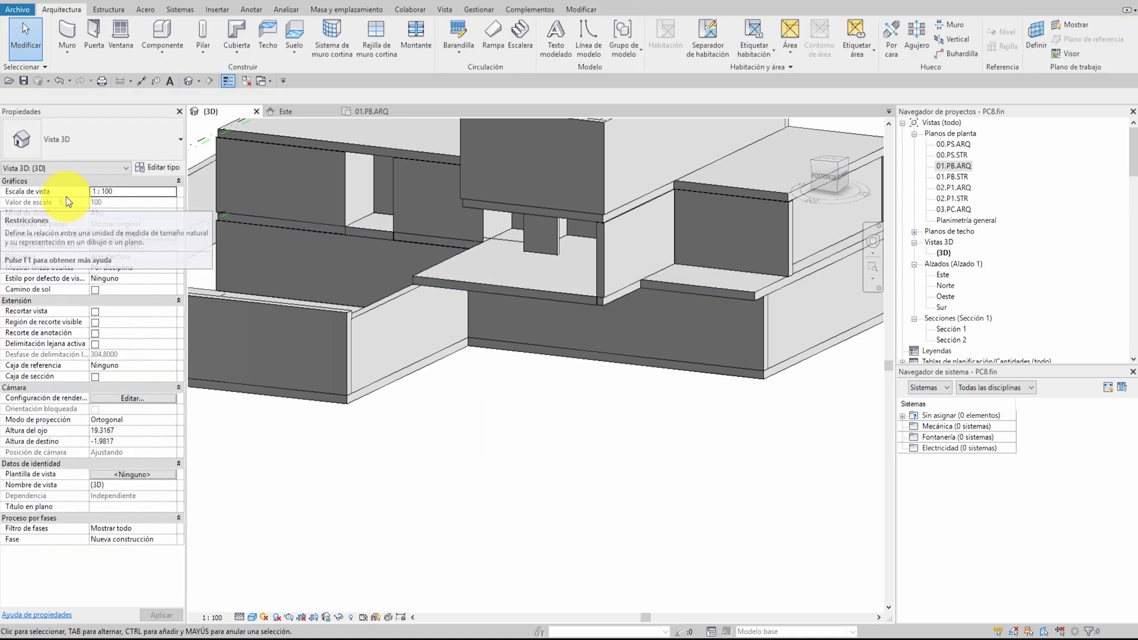
# Assign the 00.FO.30.ninguno type to the floor slab on level 01.PB.STR
pyautogui.click(481, 283)
pyautogui.click(98, 143)
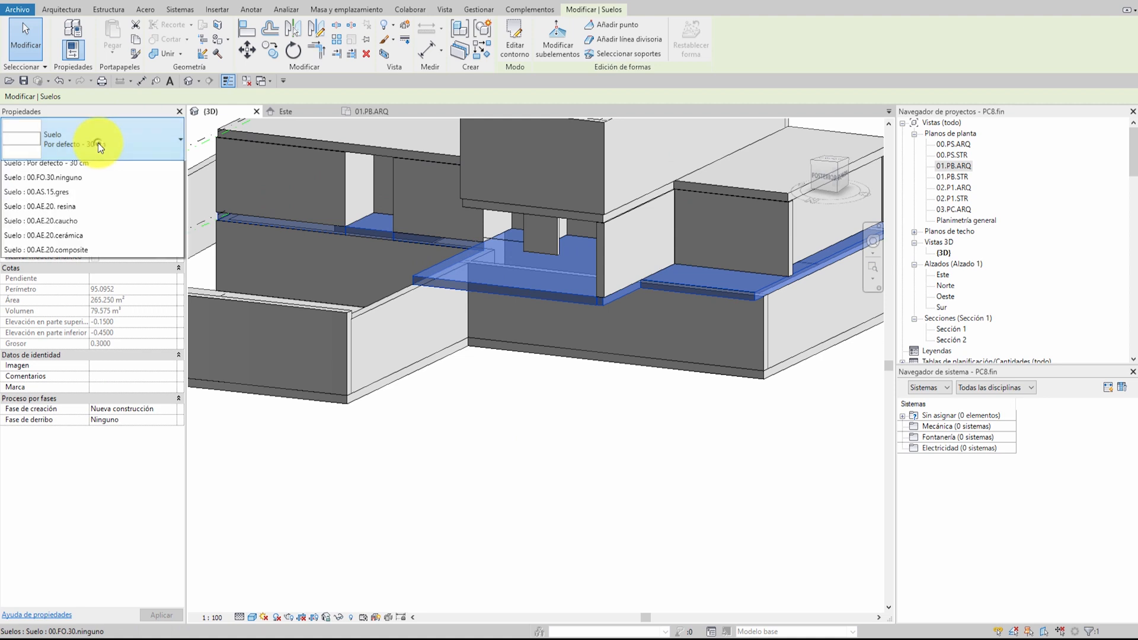
pyautogui.click(648, 459)
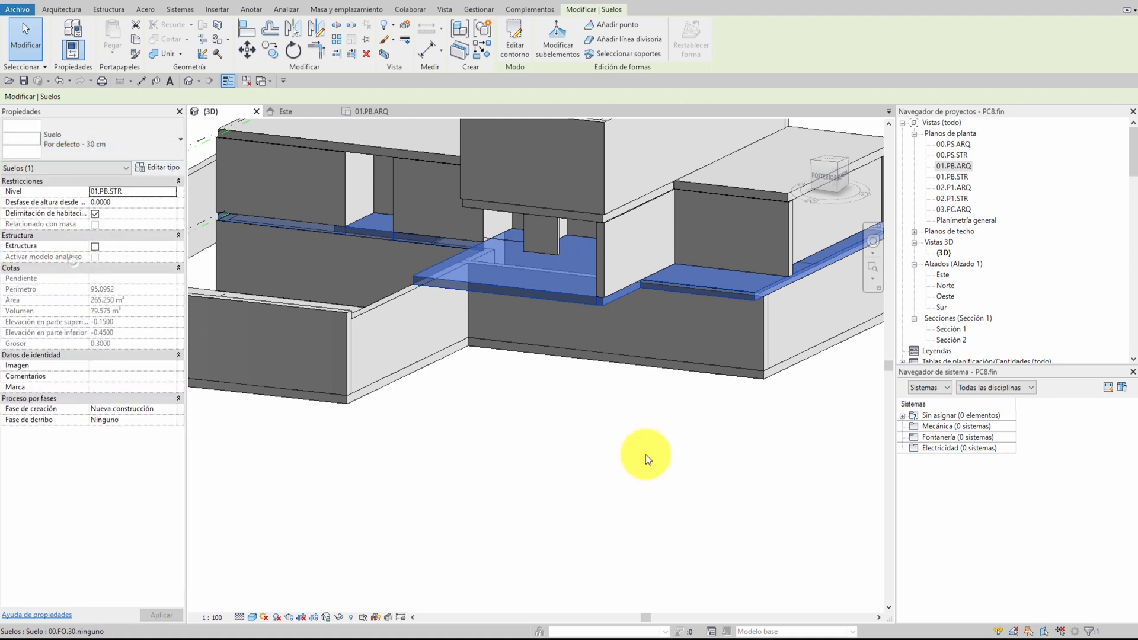
pyautogui.click(567, 375)
pyautogui.click(537, 294)
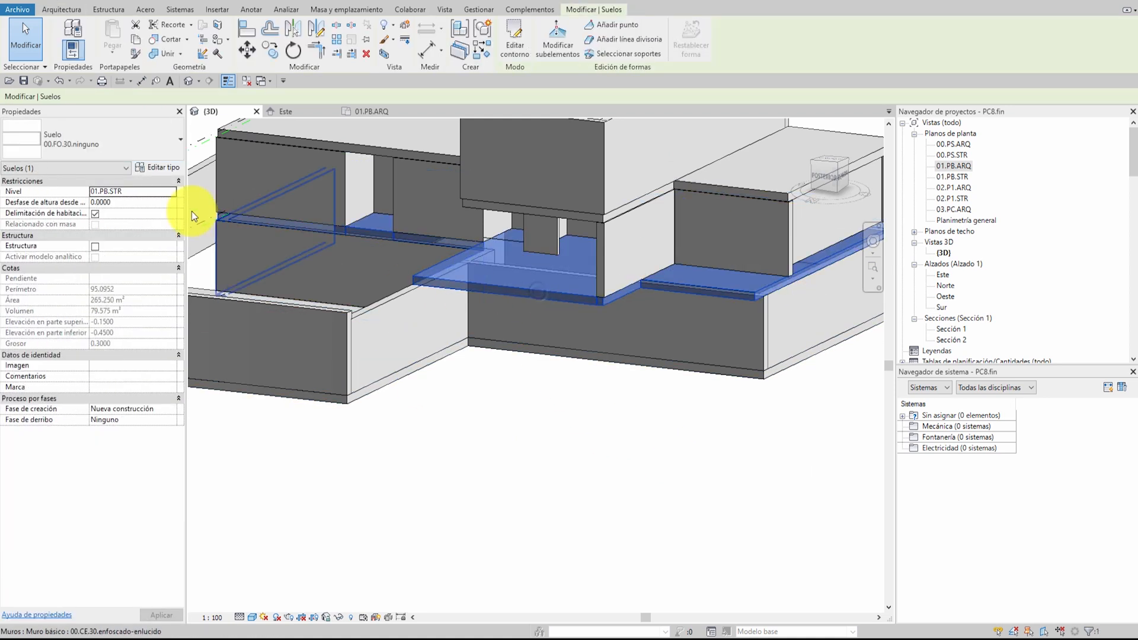
pyautogui.click(541, 407)
# Inspect the building in 3D and review the types available for the slab on level 02.P1.STR
pyautogui.scroll(-4, 526, 403)
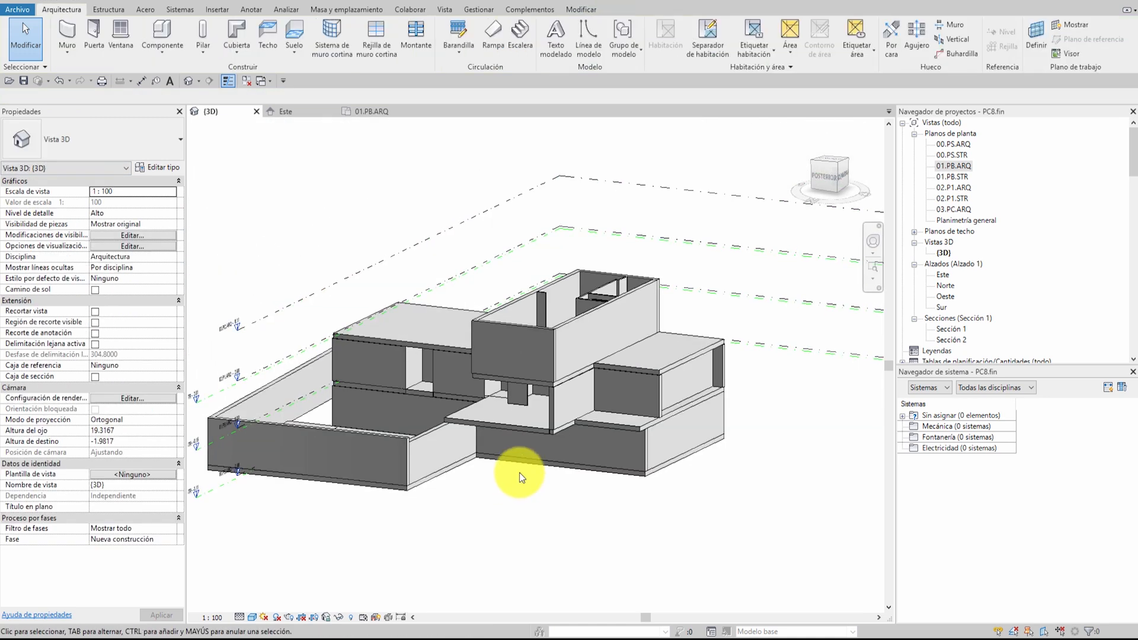
pyautogui.scroll(3, 519, 472)
pyautogui.scroll(-2, 477, 493)
pyautogui.keyDown('shift'); pyautogui.moveTo(439, 503); pyautogui.dragTo(564, 541, button='middle'); pyautogui.keyUp('shift')
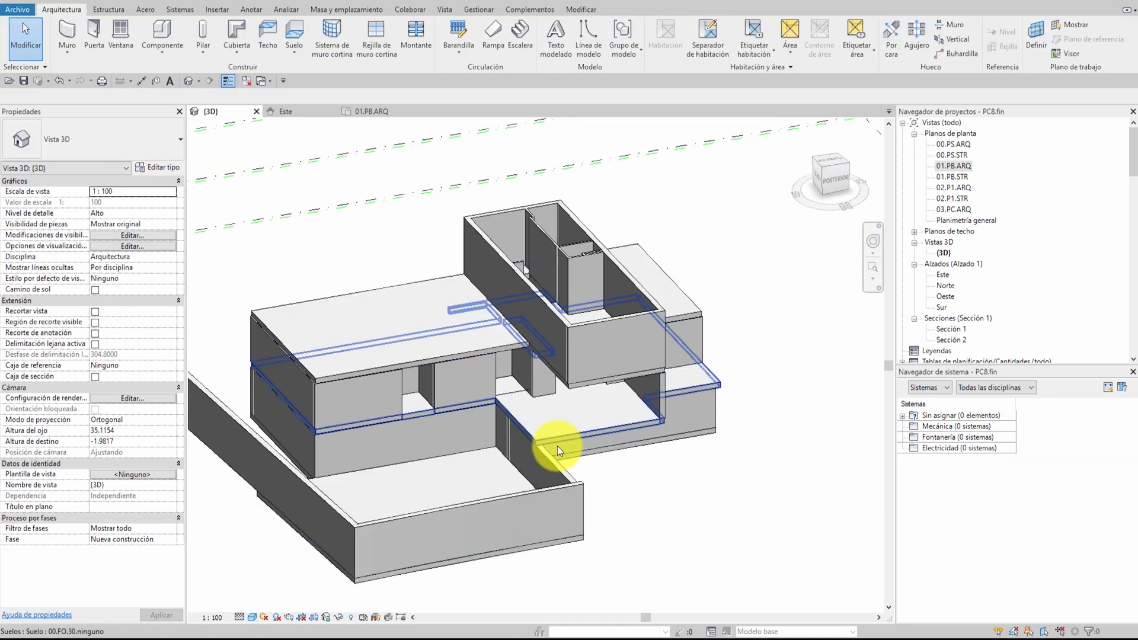
pyautogui.scroll(-1, 742, 460)
pyautogui.moveTo(737, 495); pyautogui.dragTo(708, 442, button='middle')
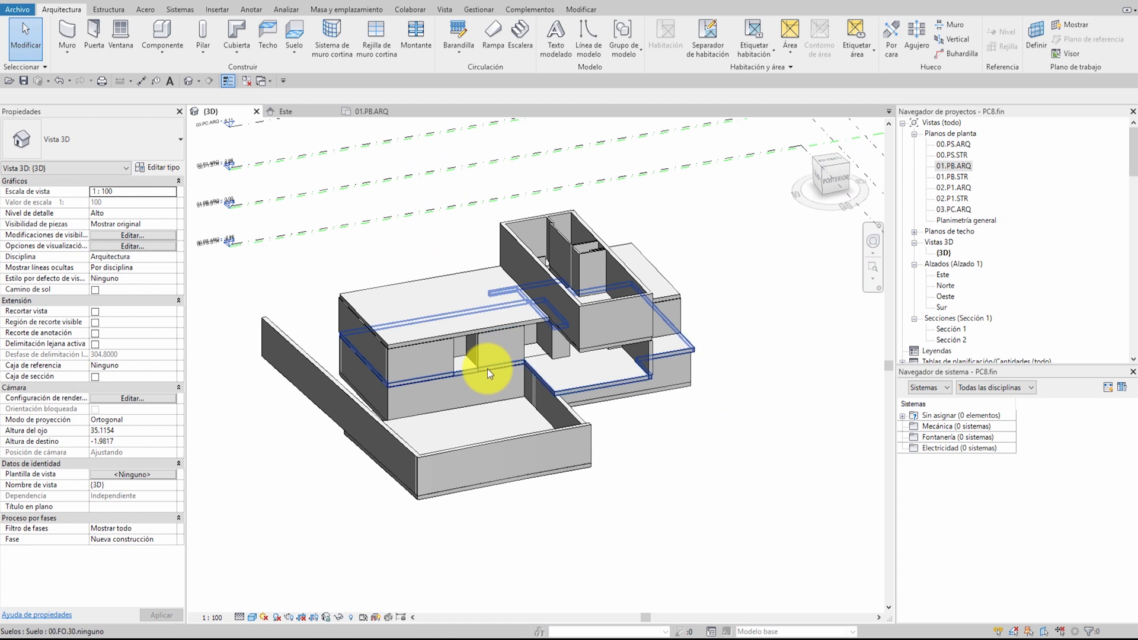
pyautogui.click(481, 326)
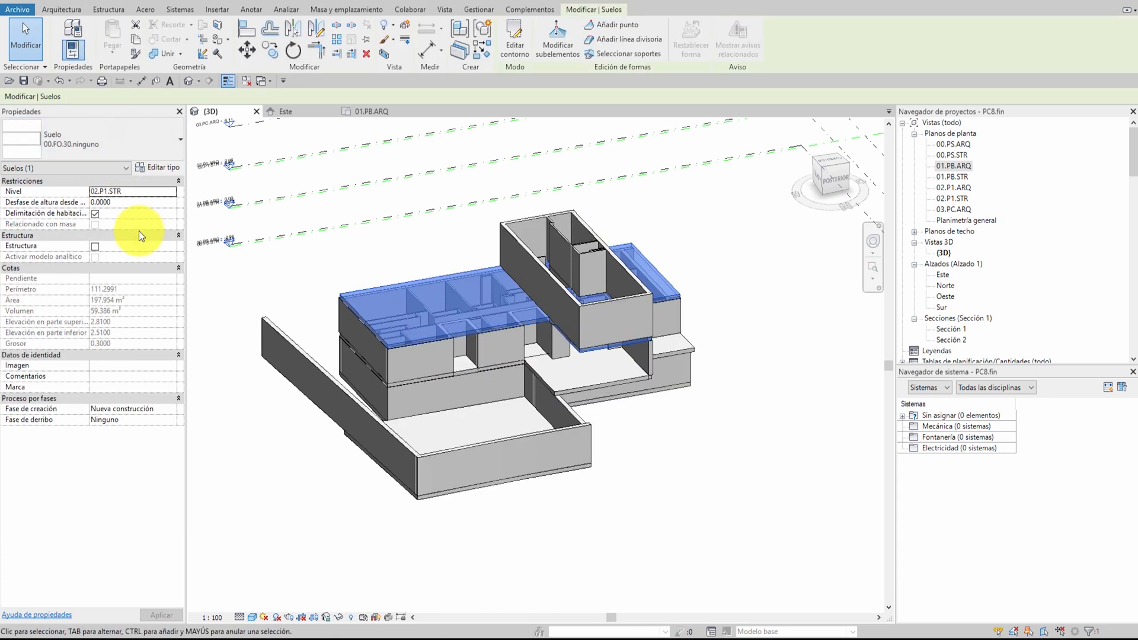
pyautogui.click(147, 139)
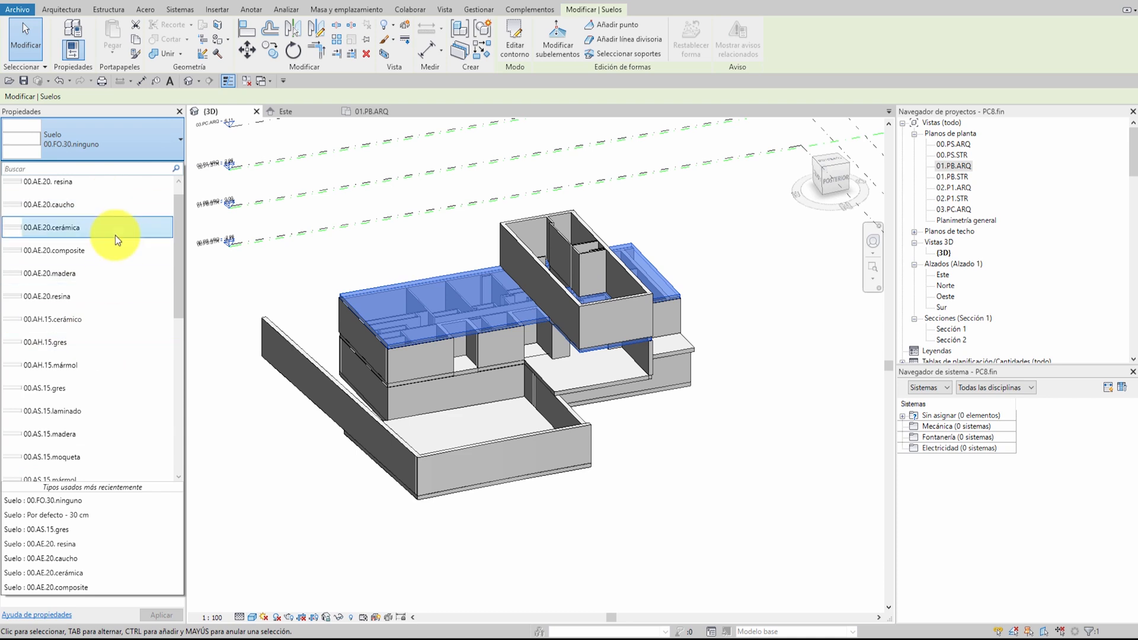
pyautogui.click(325, 296)
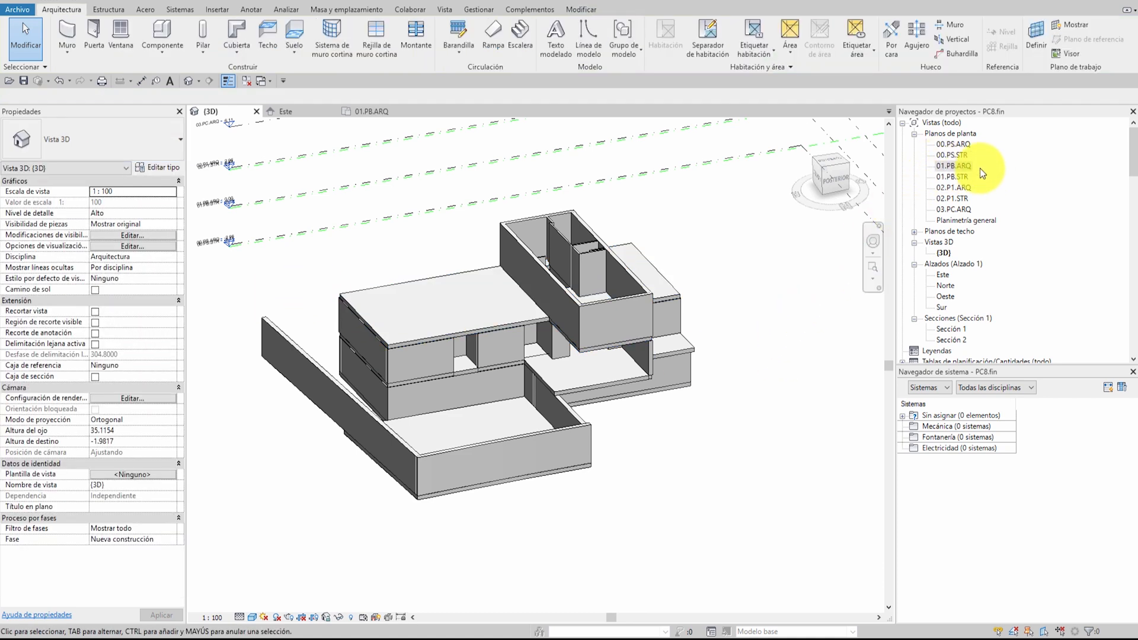
# Examine the levels in the Este elevation and the first-floor layout in the 02.P1.ARQ plan
pyautogui.doubleClick(943, 274)
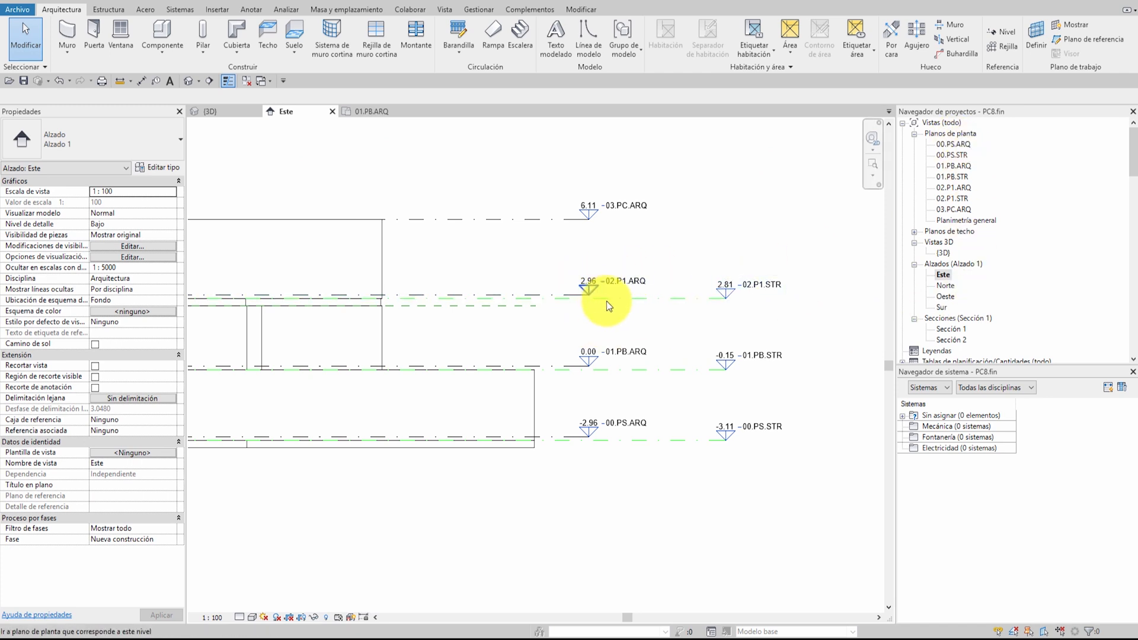
pyautogui.doubleClick(966, 189)
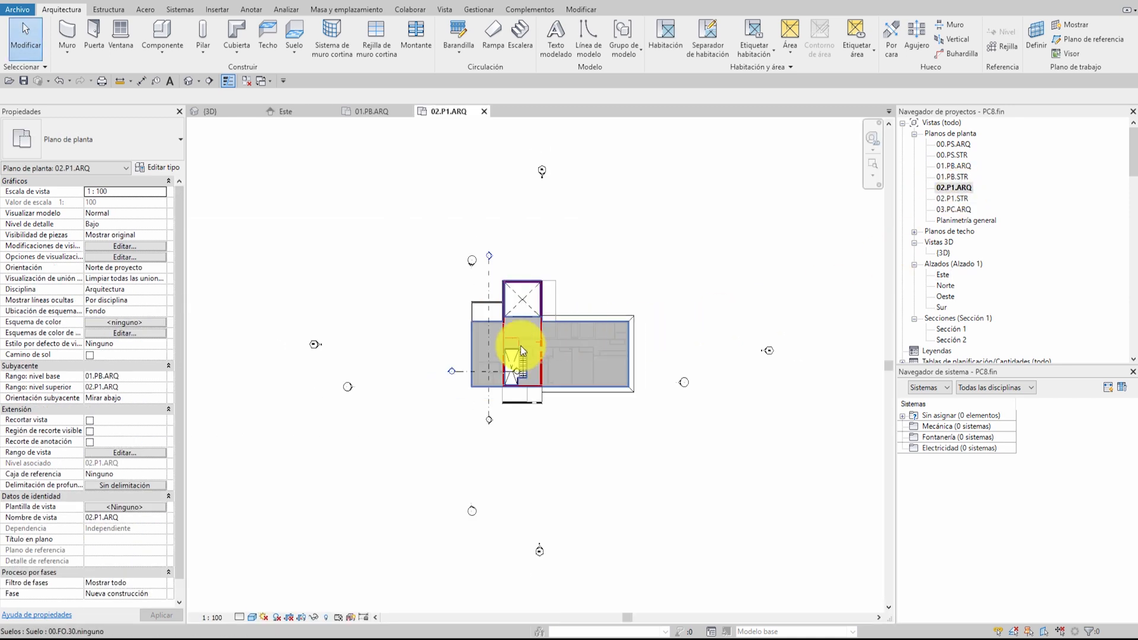
pyautogui.scroll(2, 533, 336)
pyautogui.moveTo(573, 337); pyautogui.dragTo(549, 274, button='middle')
pyautogui.scroll(-1, 503, 245)
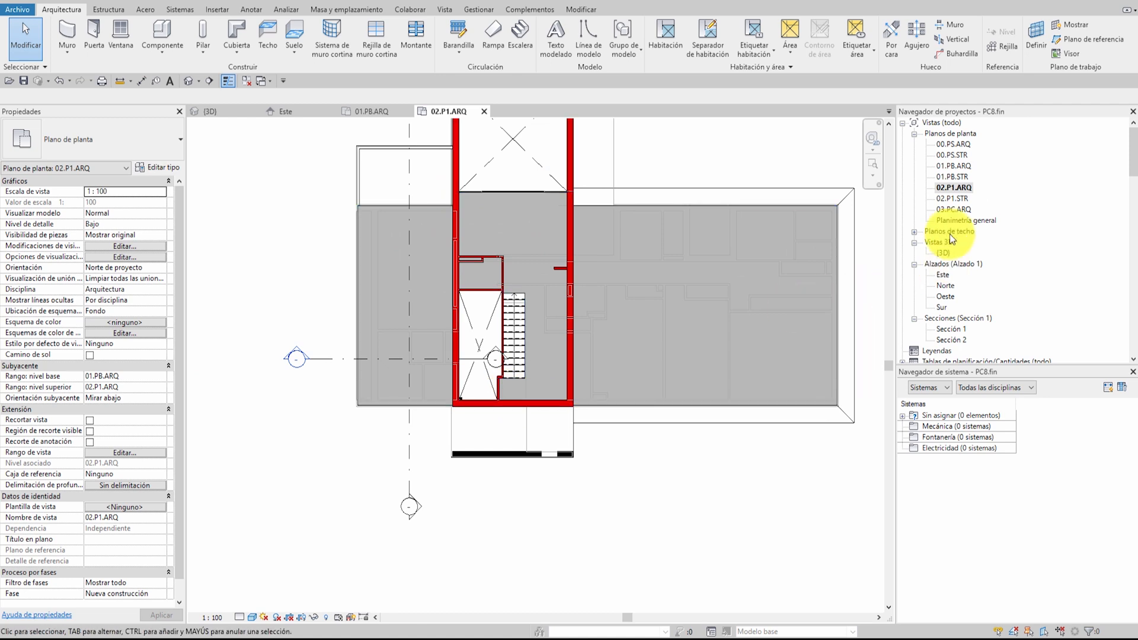
# Open the 01.PB.ARQ floor plan and inspect the imported PB.dwg drawing and the structural floor slab
pyautogui.doubleClick(955, 166)
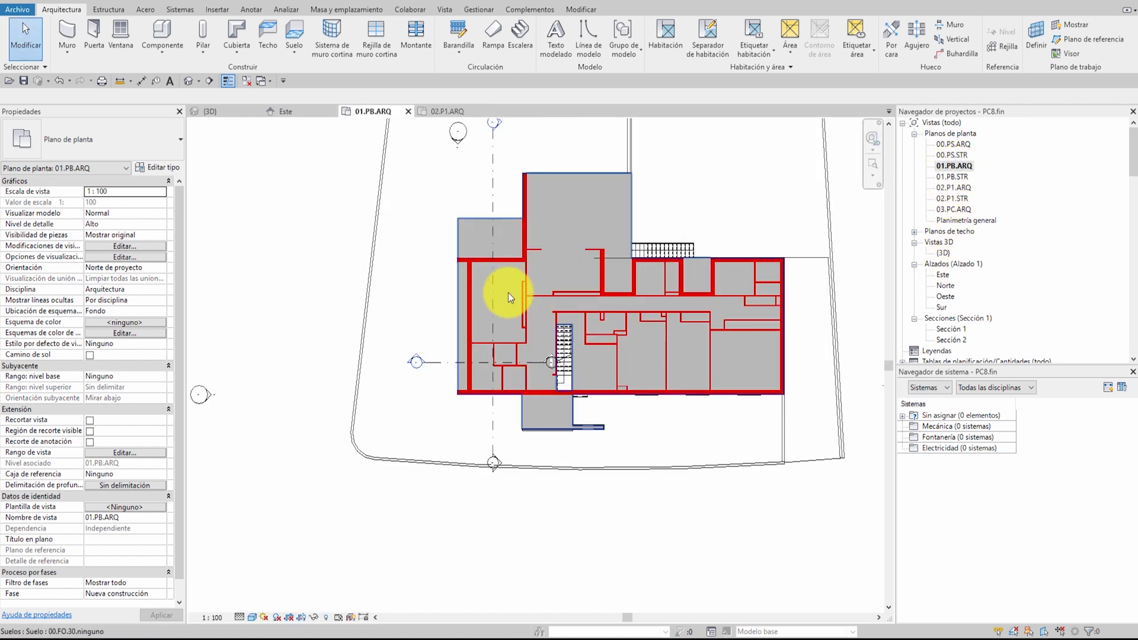
pyautogui.moveTo(636, 321); pyautogui.dragTo(551, 364, button='middle')
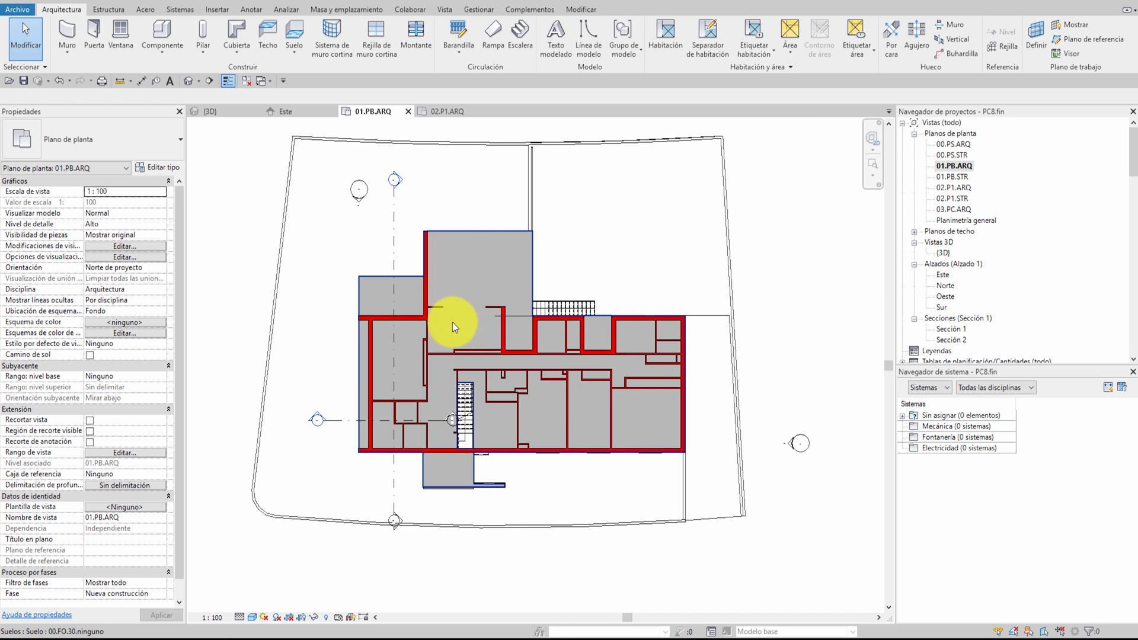
pyautogui.click(725, 169)
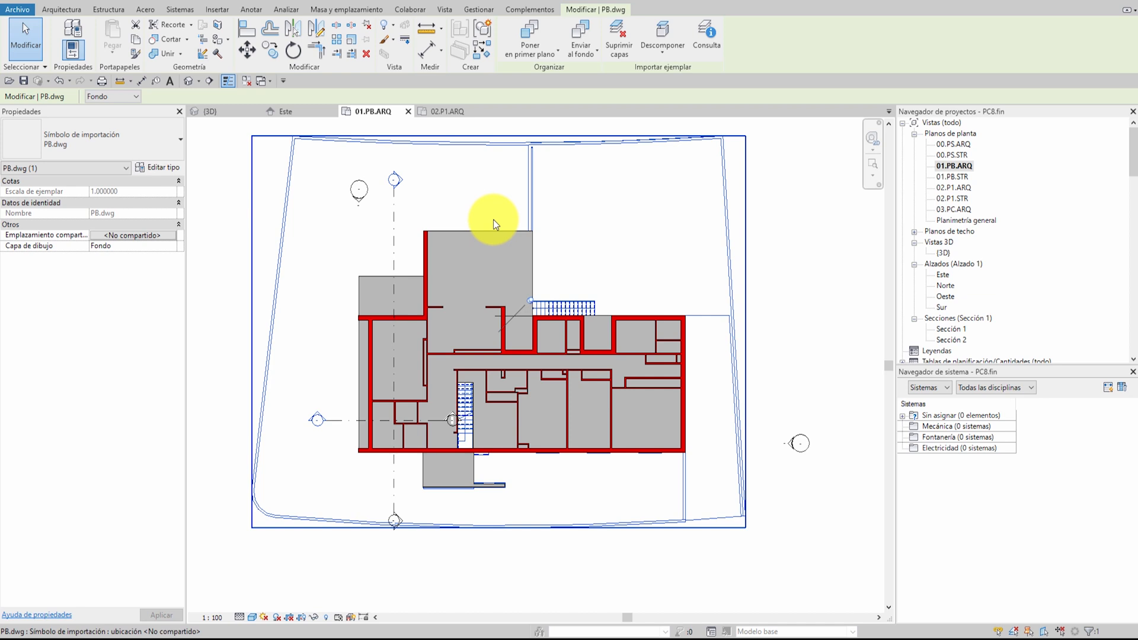
pyautogui.click(475, 233)
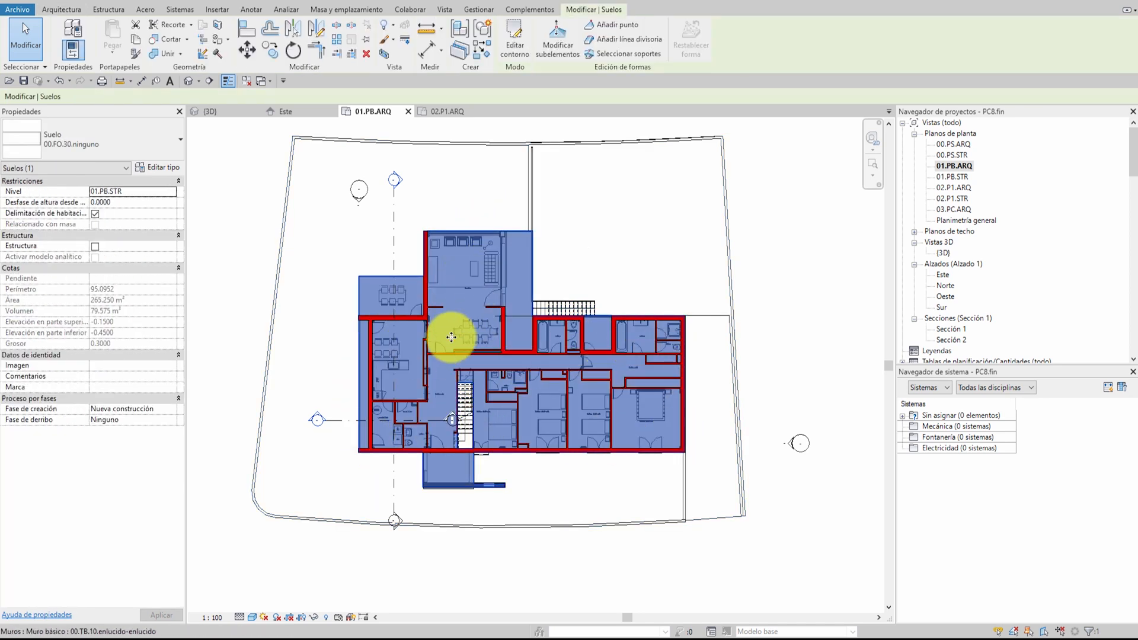
# Deselect the slab and set the visual style of the 01.PB.ARQ plan to Estructura alámbrica
pyautogui.click(448, 203)
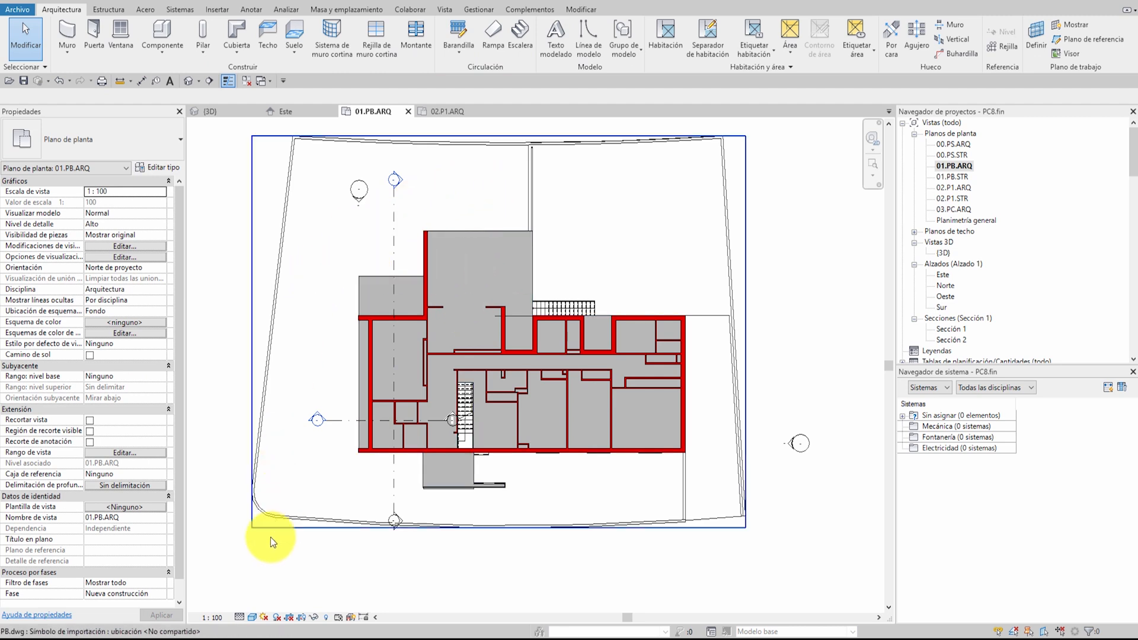
pyautogui.click(252, 617)
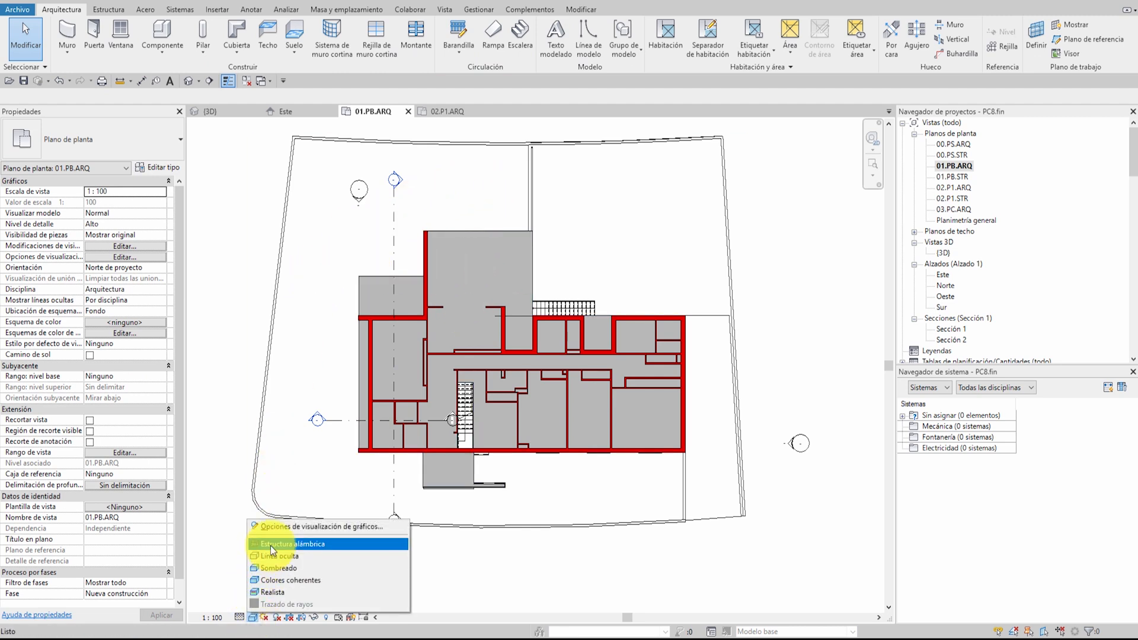
pyautogui.click(271, 543)
# Start an architectural floor on level 01.PB.ARQ with the type 00.AS.15.madera
pyautogui.scroll(6, 524, 303)
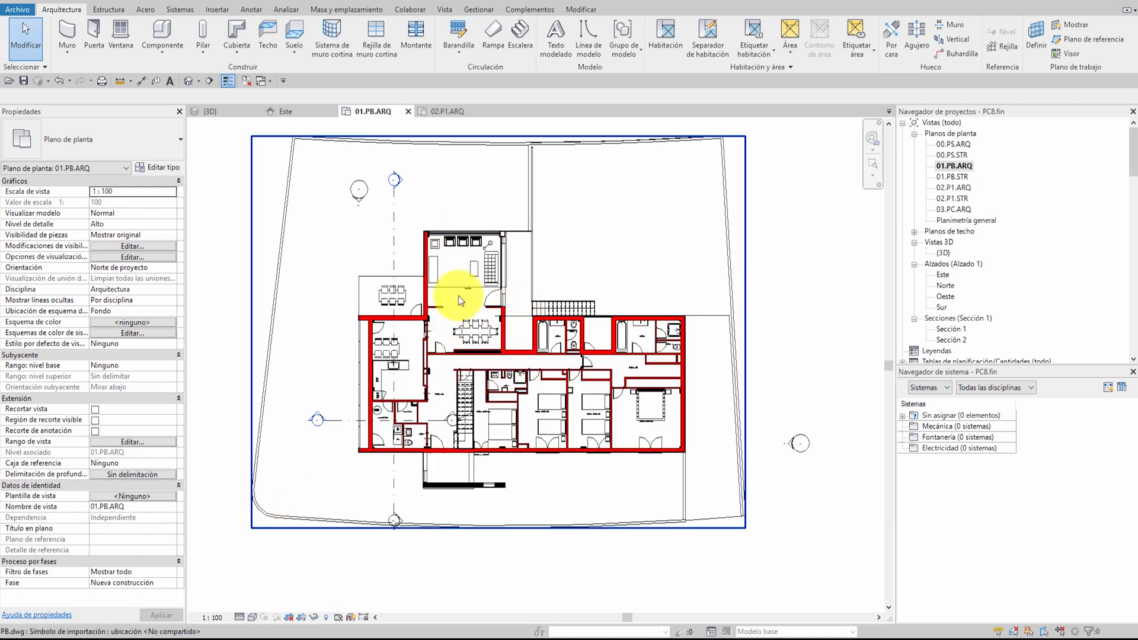
pyautogui.moveTo(490, 229); pyautogui.dragTo(532, 391, button='middle')
pyautogui.scroll(1, 533, 391)
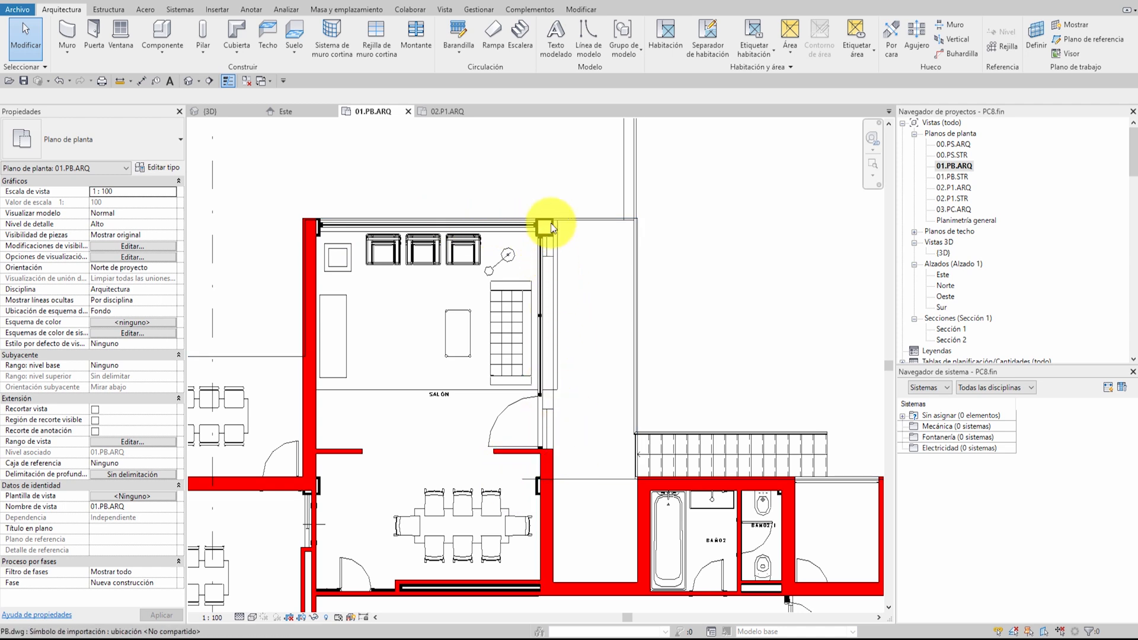
pyautogui.moveTo(596, 569); pyautogui.dragTo(548, 296, button='middle')
pyautogui.scroll(-3, 665, 338)
pyautogui.scroll(6, 549, 296)
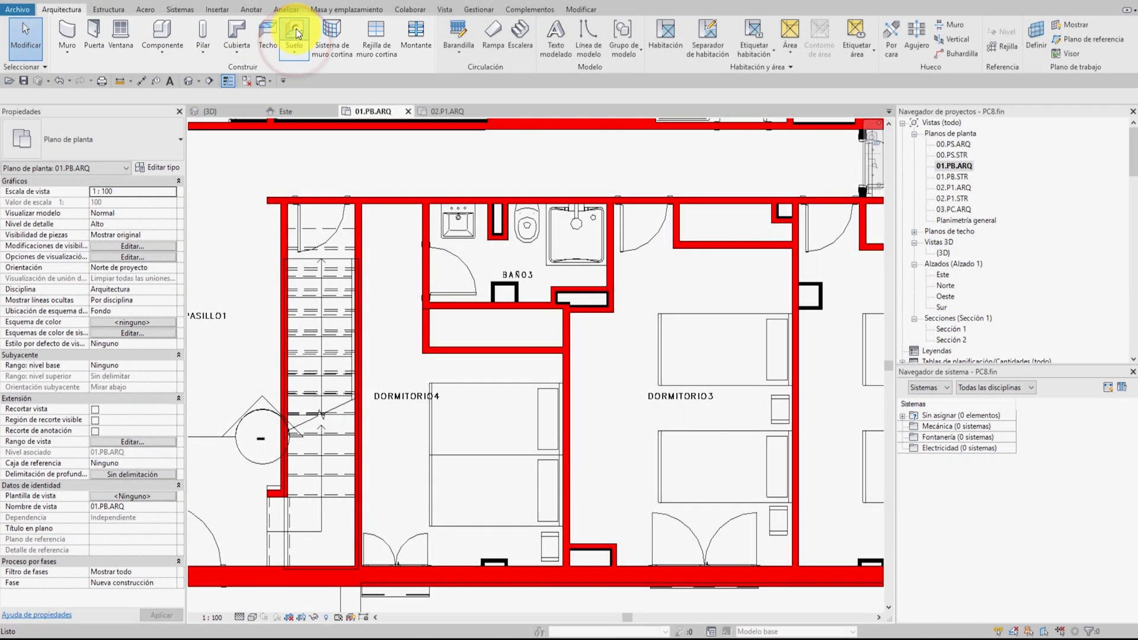
pyautogui.click(295, 33)
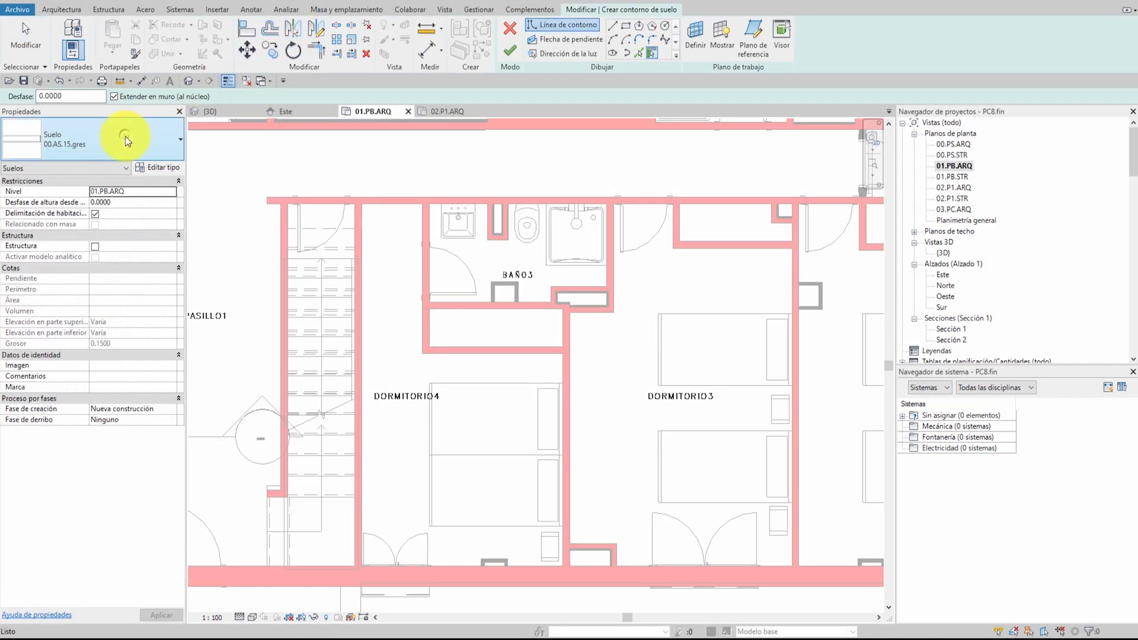
pyautogui.click(126, 136)
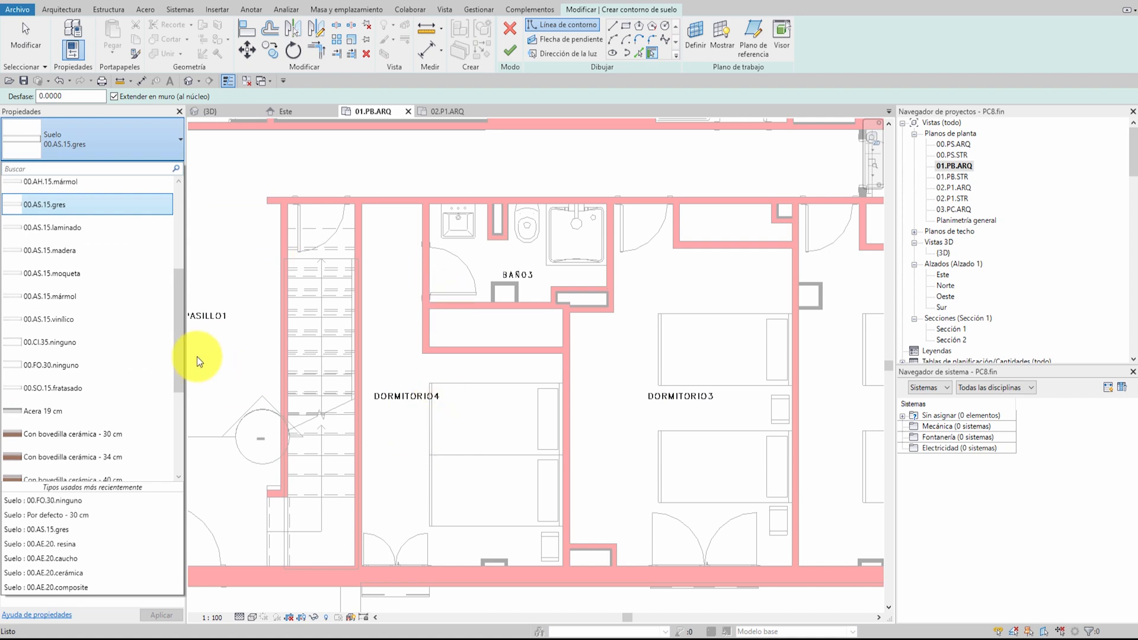
pyautogui.moveTo(178, 324)
pyautogui.mouseDown()
pyautogui.moveTo(172, 243)
pyautogui.moveTo(170, 320)
pyautogui.mouseUp()
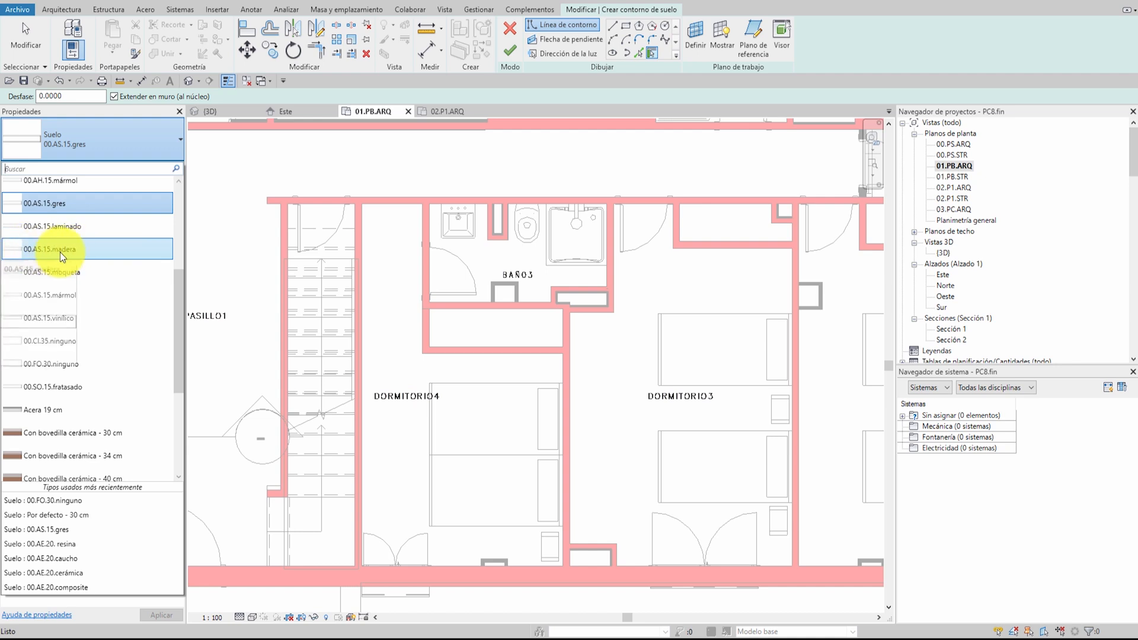
pyautogui.click(60, 250)
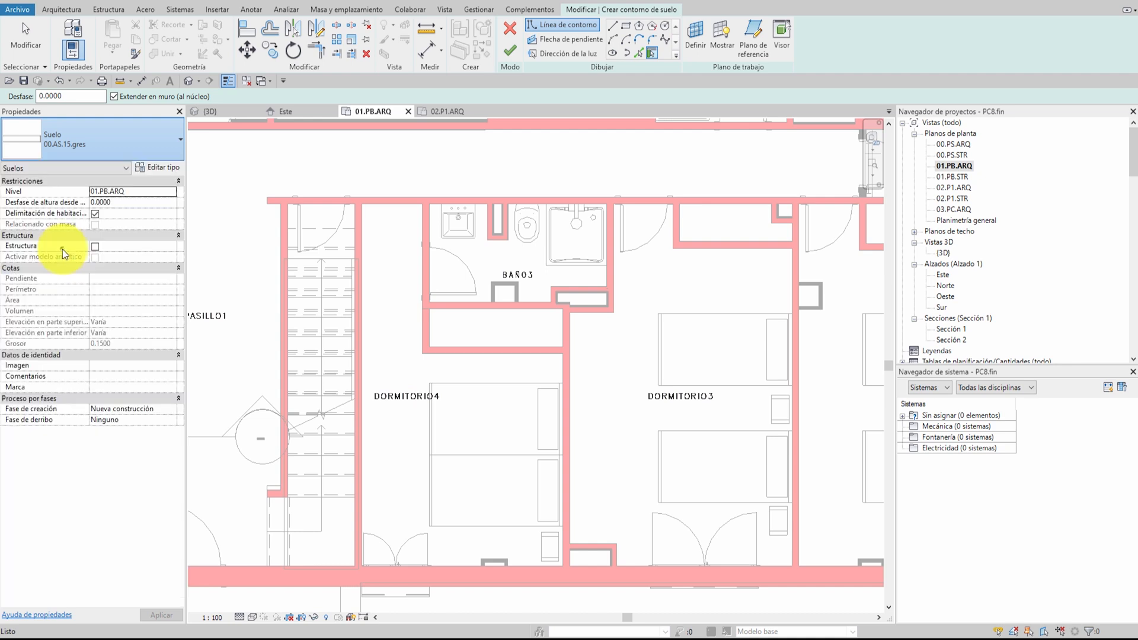
# Check the levels in the Este elevation and glance at the 02.P1.ARQ plan before returning to 01.PB.ARQ
pyautogui.doubleClick(946, 275)
pyautogui.moveTo(671, 312); pyautogui.dragTo(558, 318, button='middle')
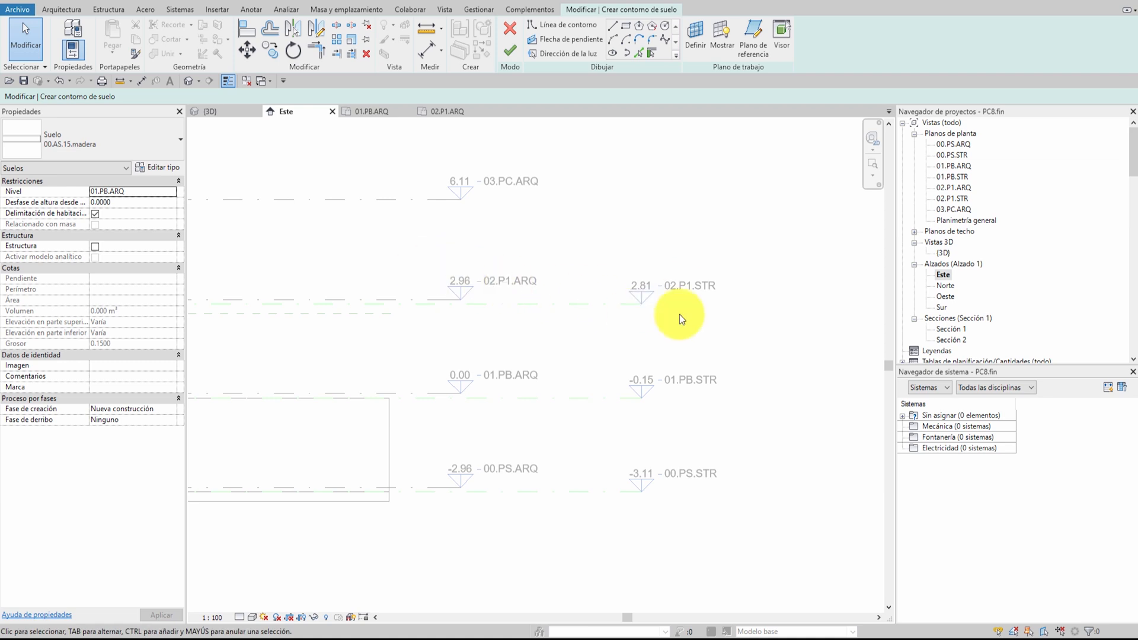
pyautogui.click(457, 112)
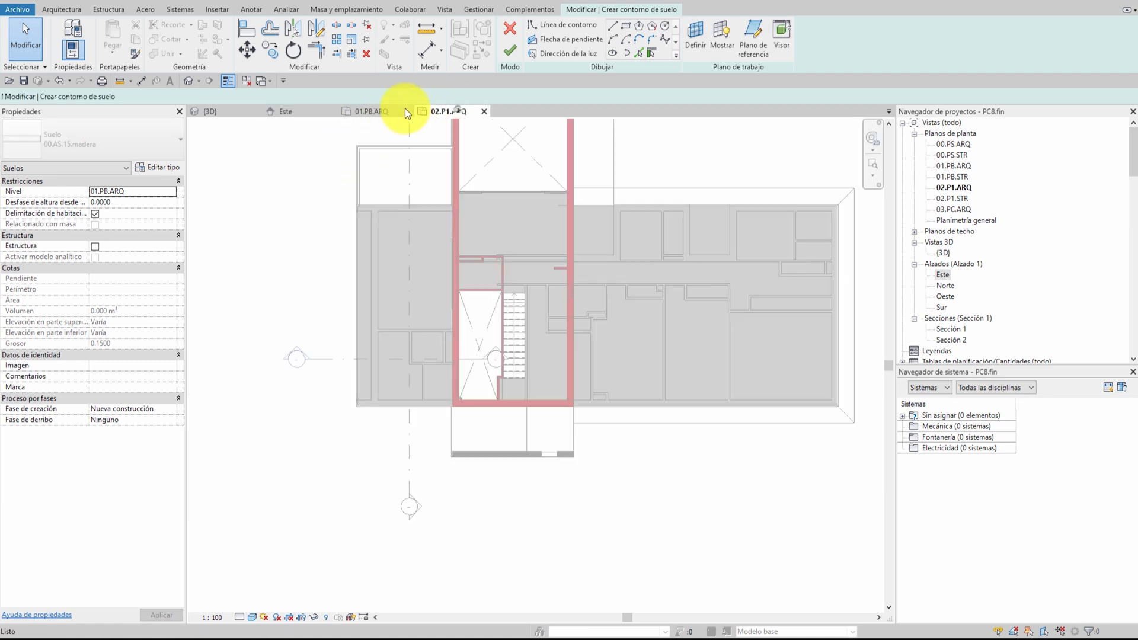
pyautogui.click(386, 112)
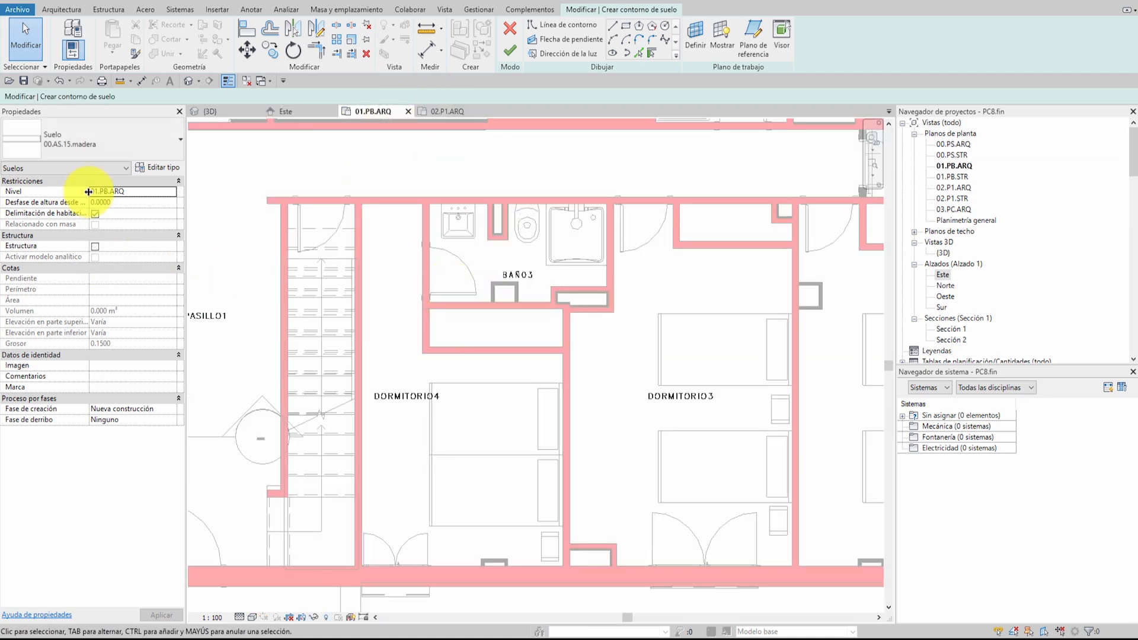
# Sketch two adjoining boundary rectangles covering the main area of DORMITORIO4 and its entrance strip beside the stairs
pyautogui.click(626, 28)
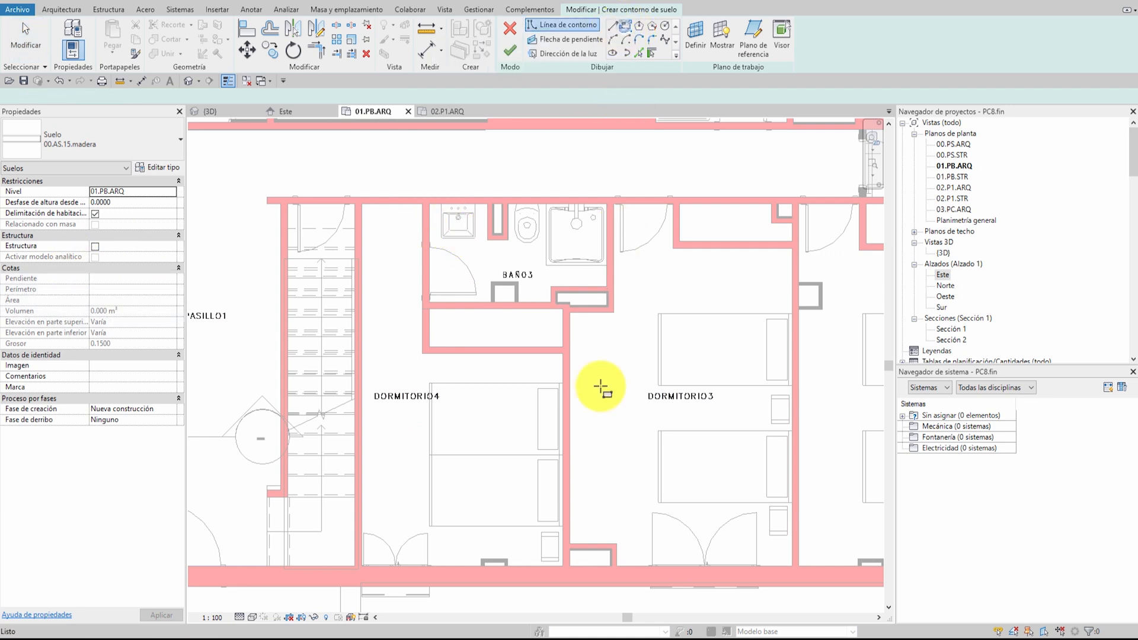
pyautogui.click(561, 566)
pyautogui.click(362, 354)
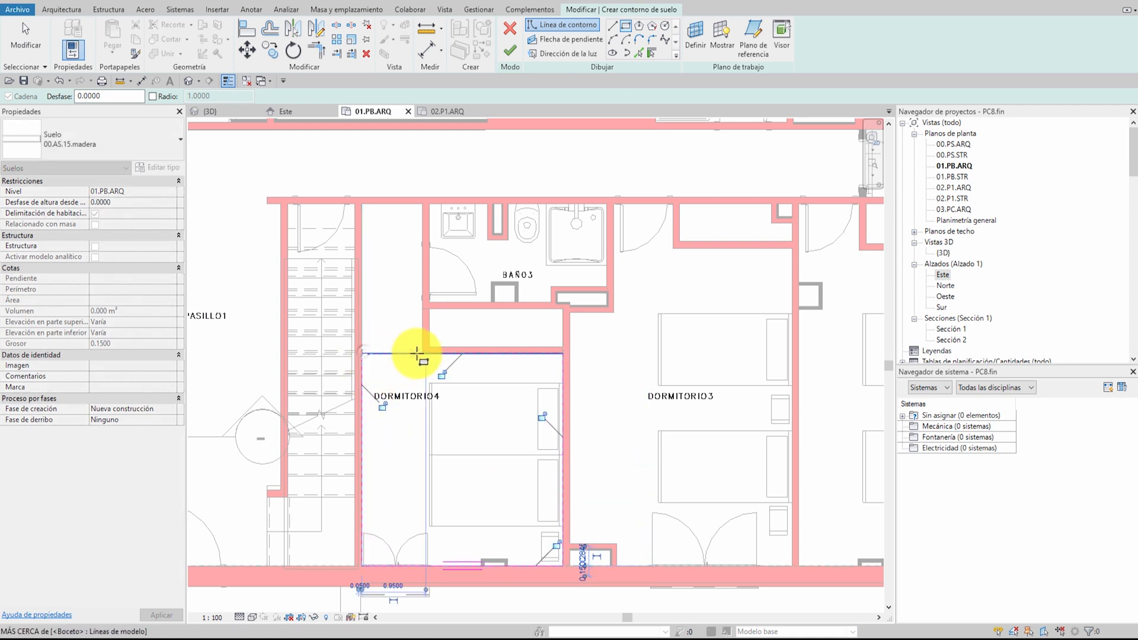
pyautogui.click(422, 354)
pyautogui.click(362, 203)
pyautogui.press('Escape')
pyautogui.press('Escape')
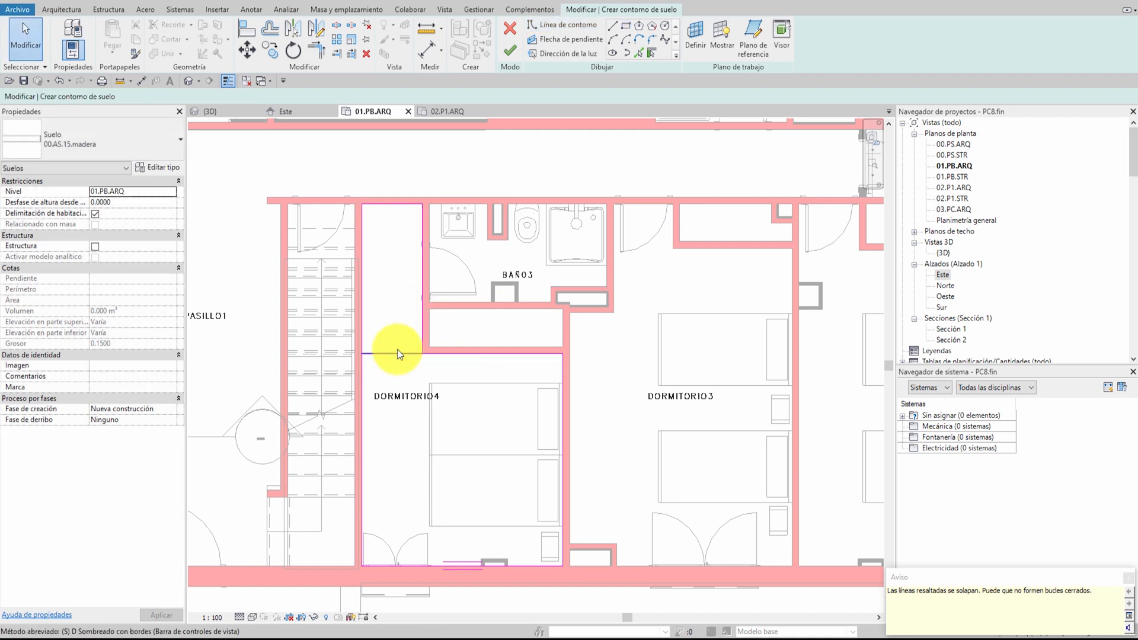
# Split the line shared by the two rectangles and trim the boundary to a clean corner at the wardrobe wall
pyautogui.press('s')
pyautogui.press('l')
pyautogui.click(393, 353)
pyautogui.press('Escape')
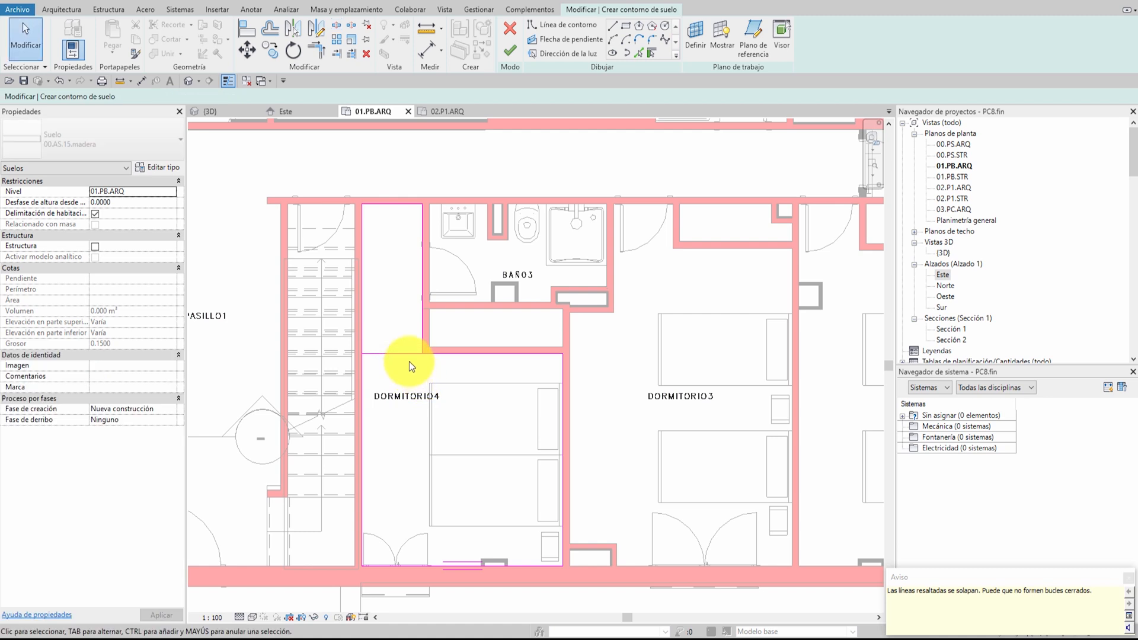
pyautogui.click(404, 354)
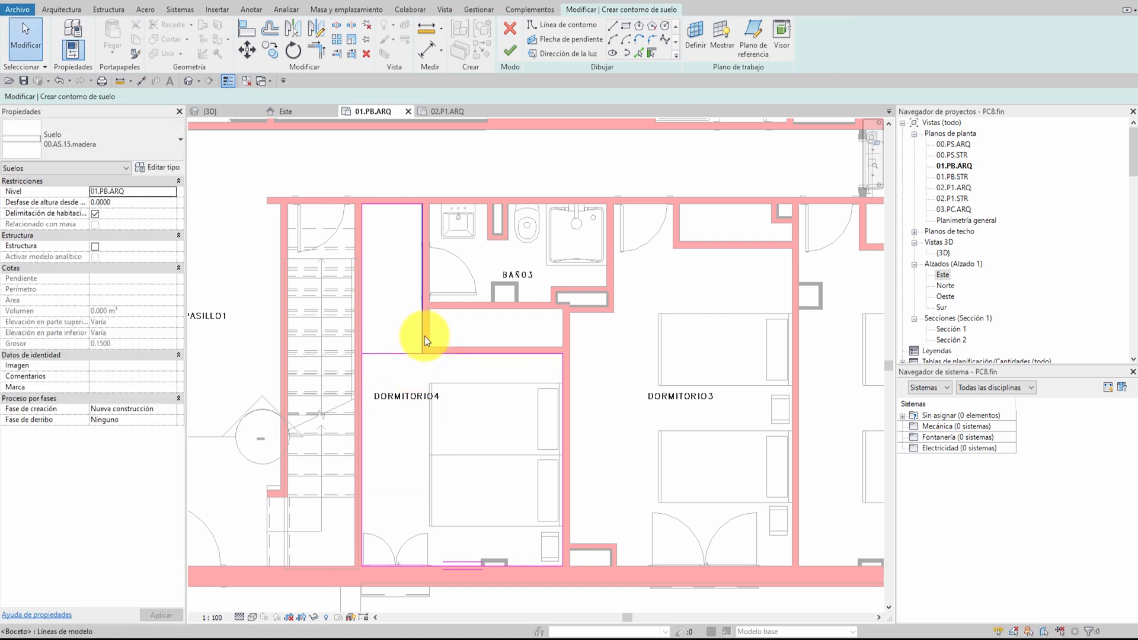
pyautogui.press('t')
pyautogui.press('r')
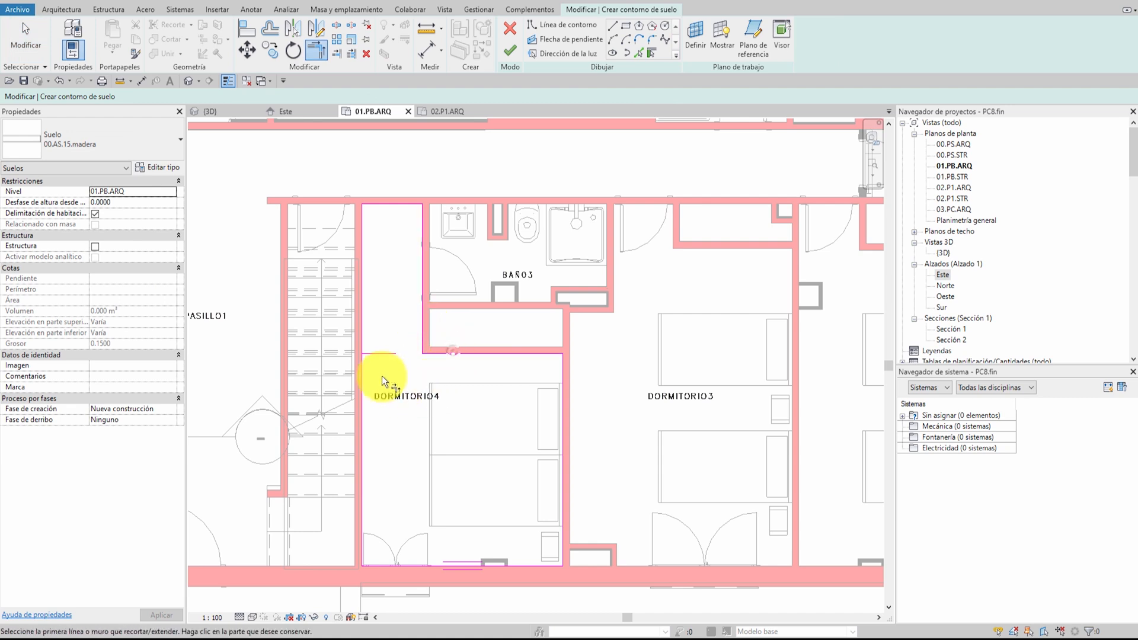
pyautogui.press('Escape')
# Remove the leftover sketch segments, close the boundary along the stair-side wall of DORMITORIO4, and finish the floor
pyautogui.click(367, 353)
pyautogui.press('Delete')
pyautogui.click(364, 336)
pyautogui.press('Delete')
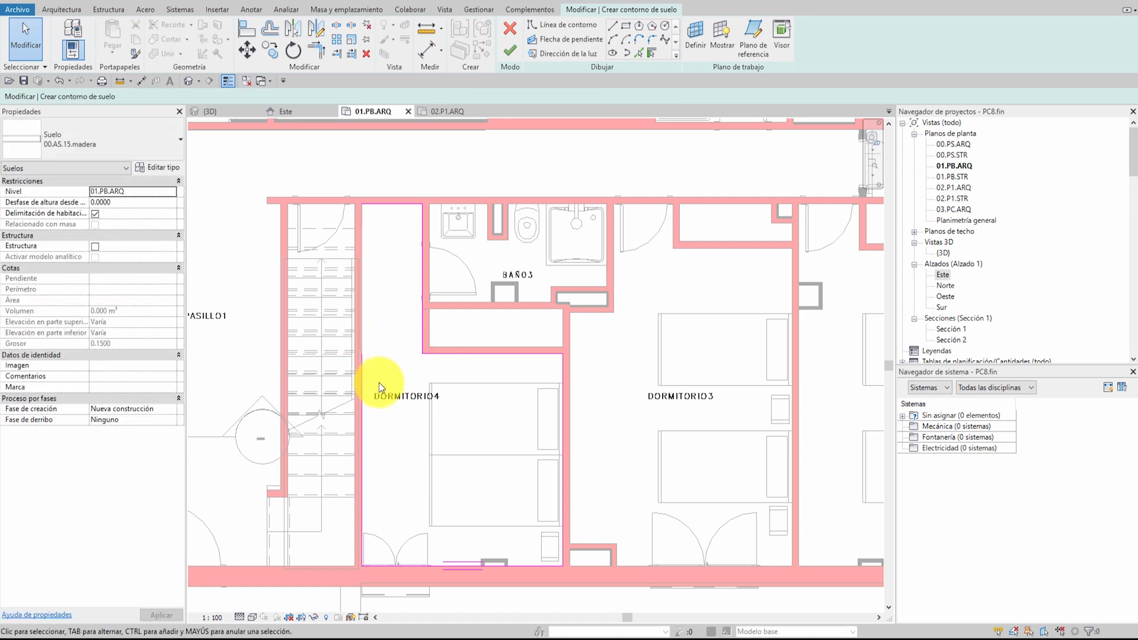
pyautogui.press('t')
pyautogui.press('r')
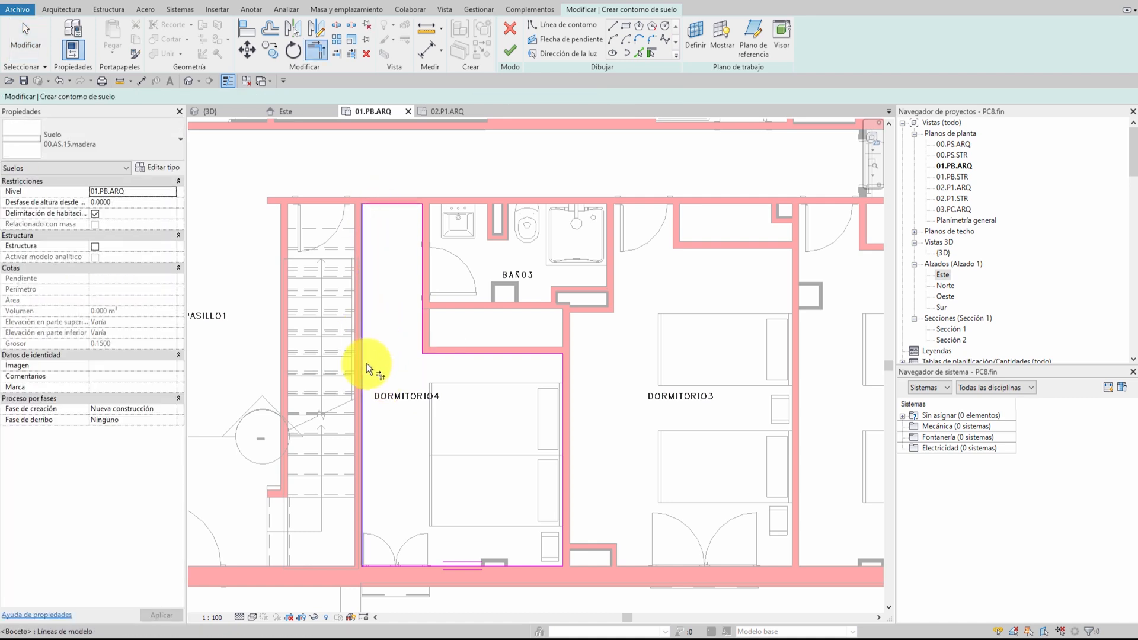
pyautogui.click(510, 52)
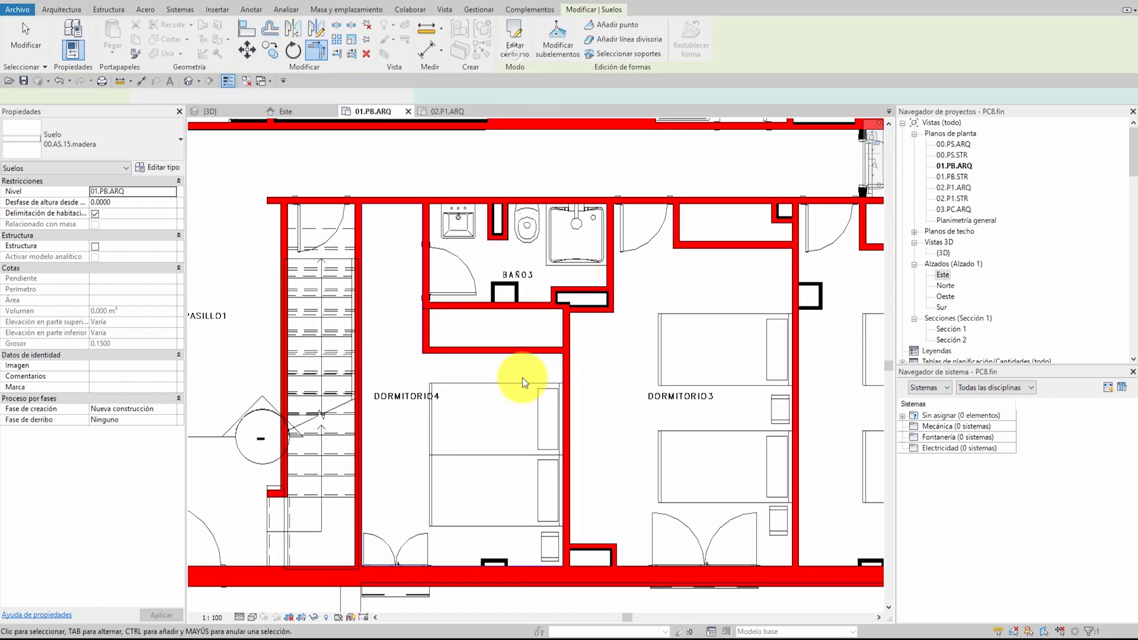
pyautogui.click(522, 379)
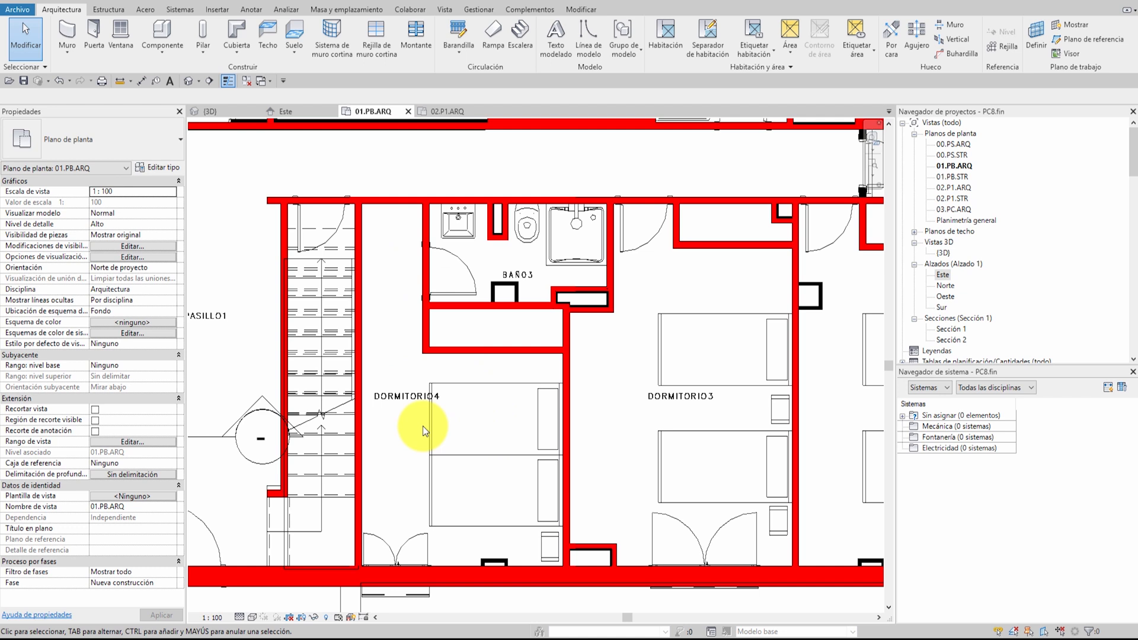
# Set the plan's visual style to Línea oculta and select the wood floor of DORMITORIO4
pyautogui.click(253, 618)
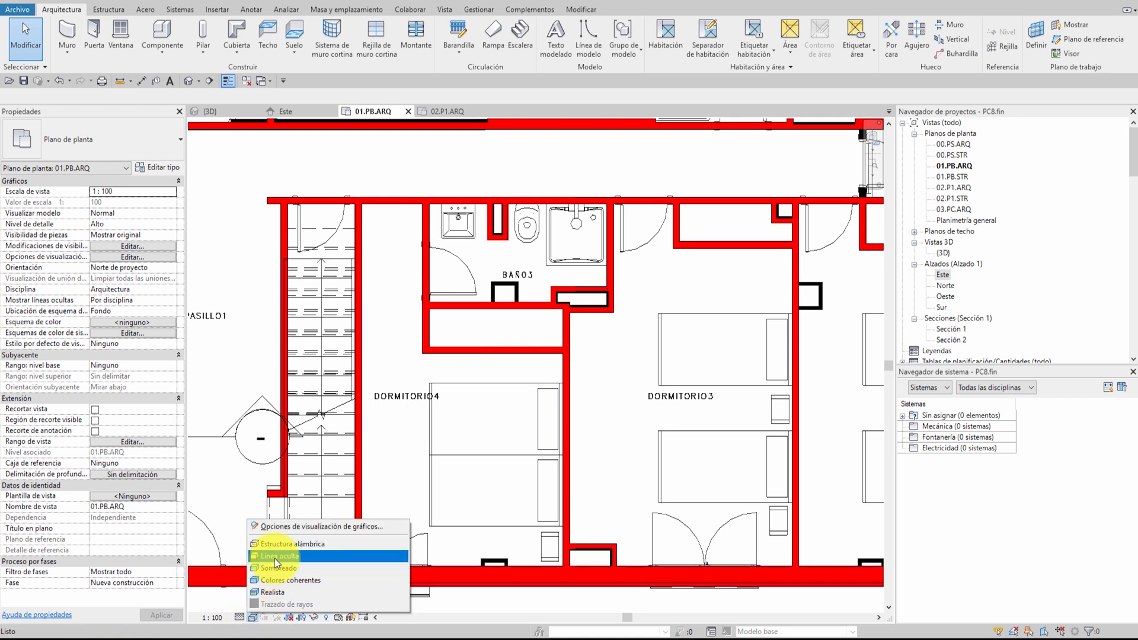
pyautogui.click(275, 559)
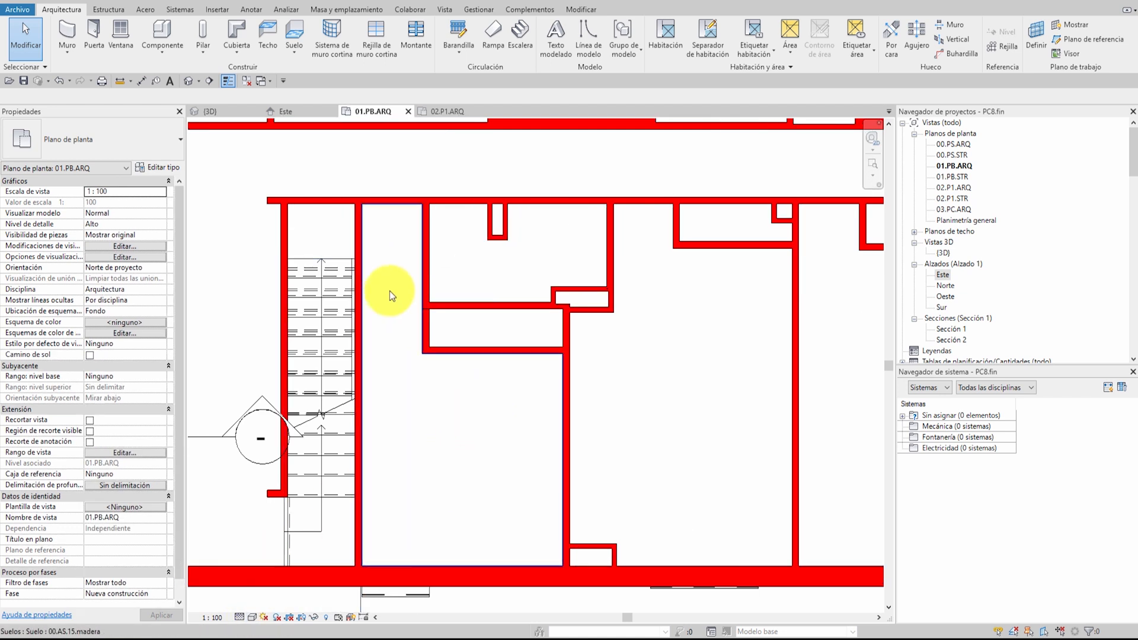
pyautogui.click(447, 438)
pyautogui.rightClick(447, 436)
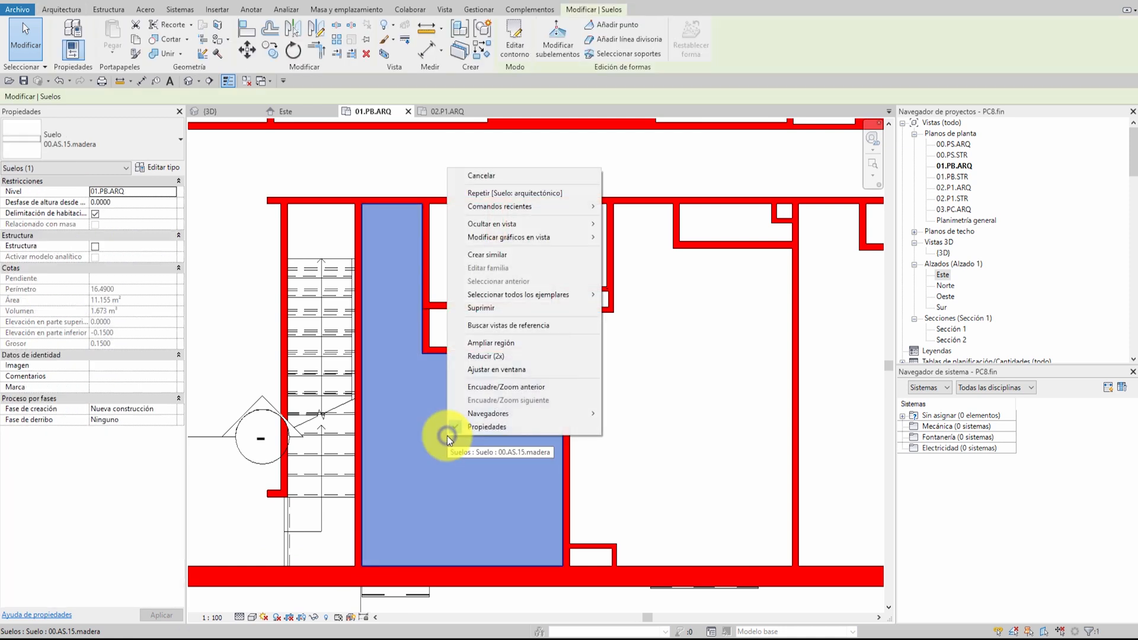
pyautogui.moveTo(521, 235)
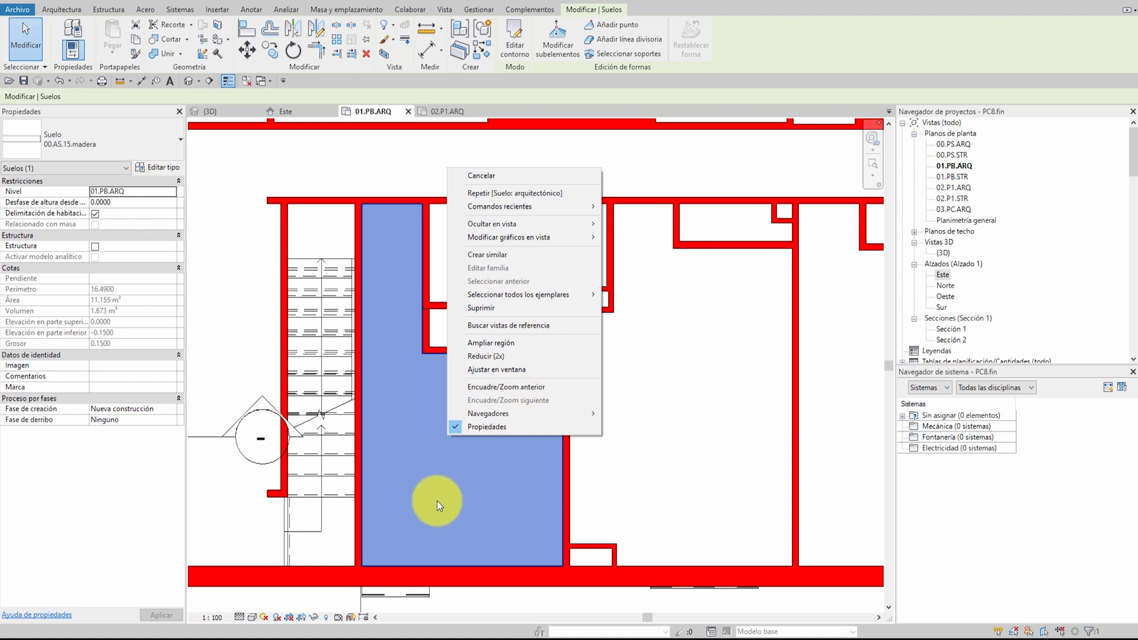
pyautogui.click(66, 136)
pyautogui.click(66, 135)
pyautogui.click(98, 141)
pyautogui.click(99, 141)
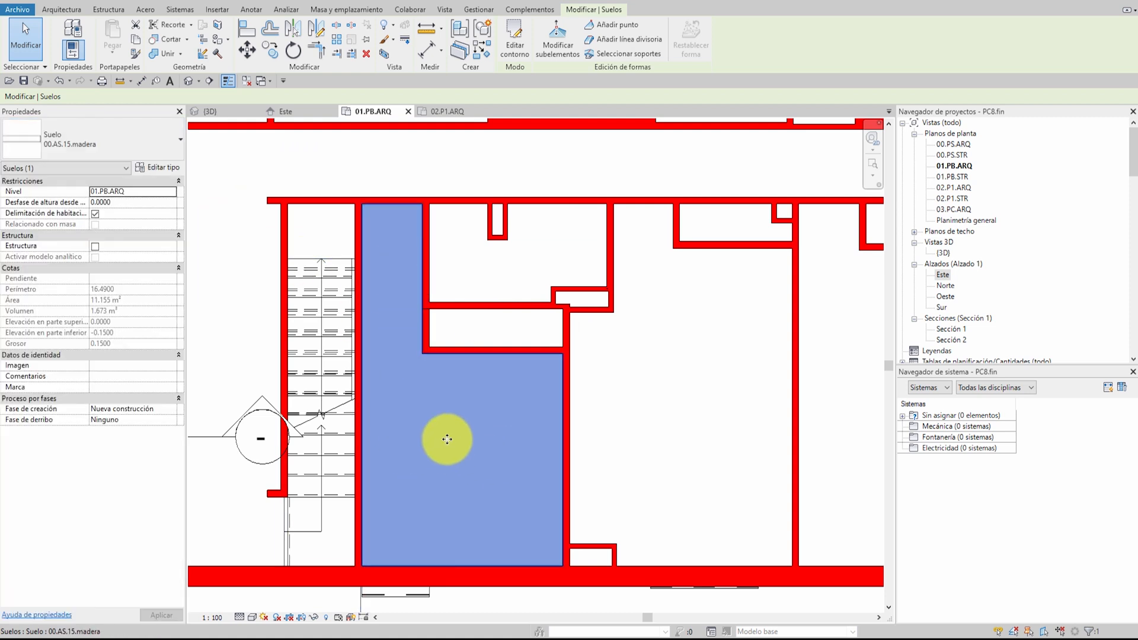
# Override the DORMITORIO4 floor's graphics in this view with a Relleno uniforme surface background pattern in colour RGB 000-255-128
pyautogui.rightClick(484, 409)
pyautogui.moveTo(550, 211)
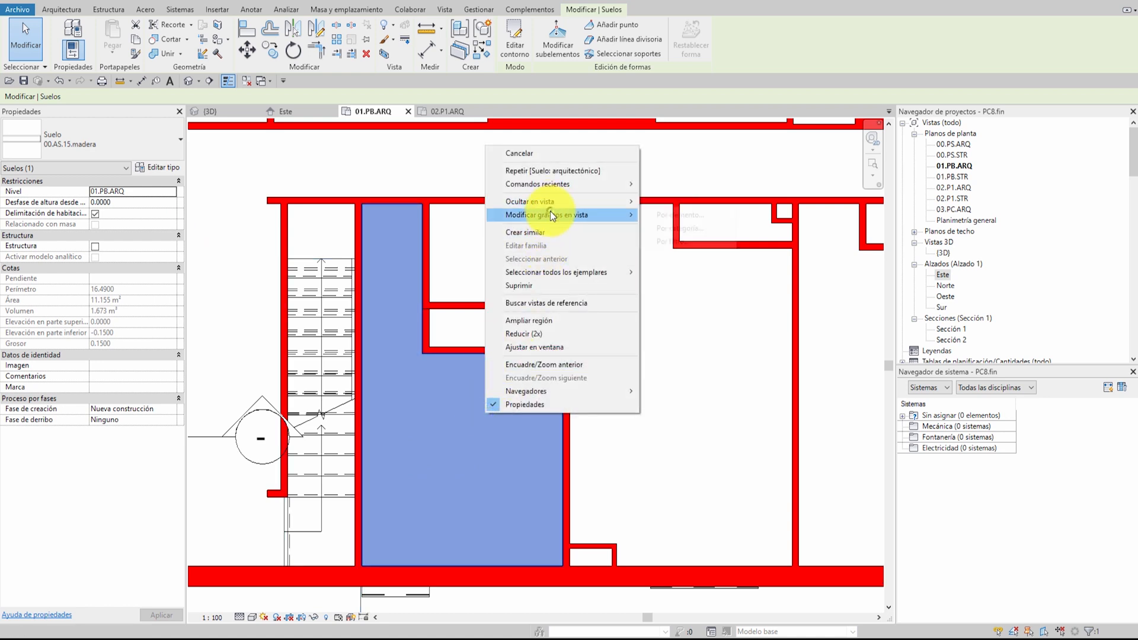
pyautogui.click(693, 217)
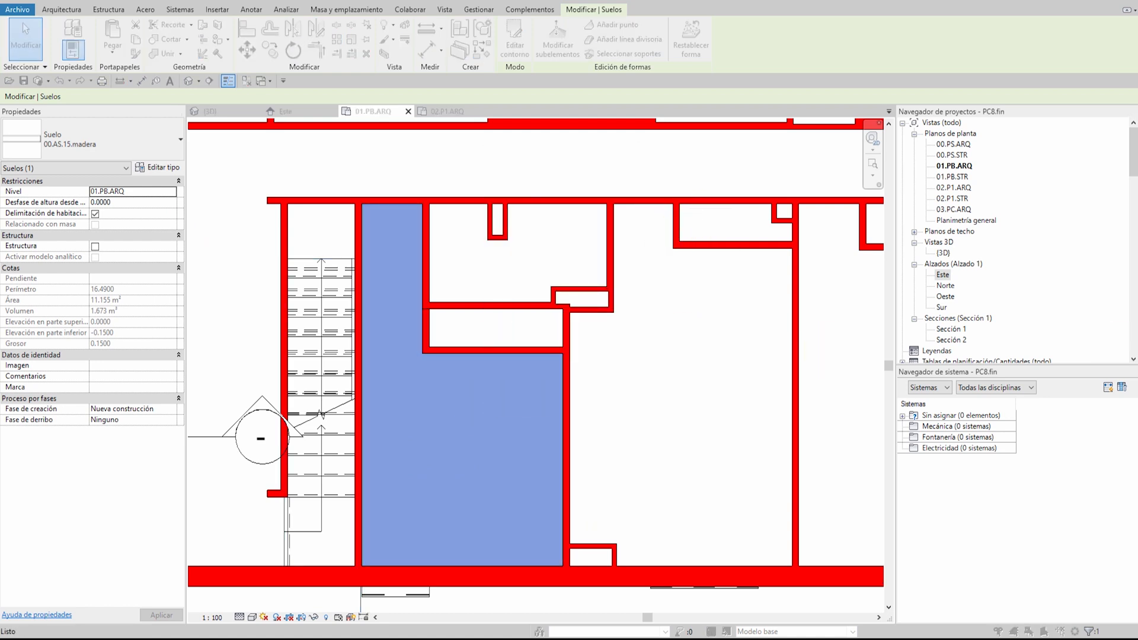
pyautogui.click(595, 292)
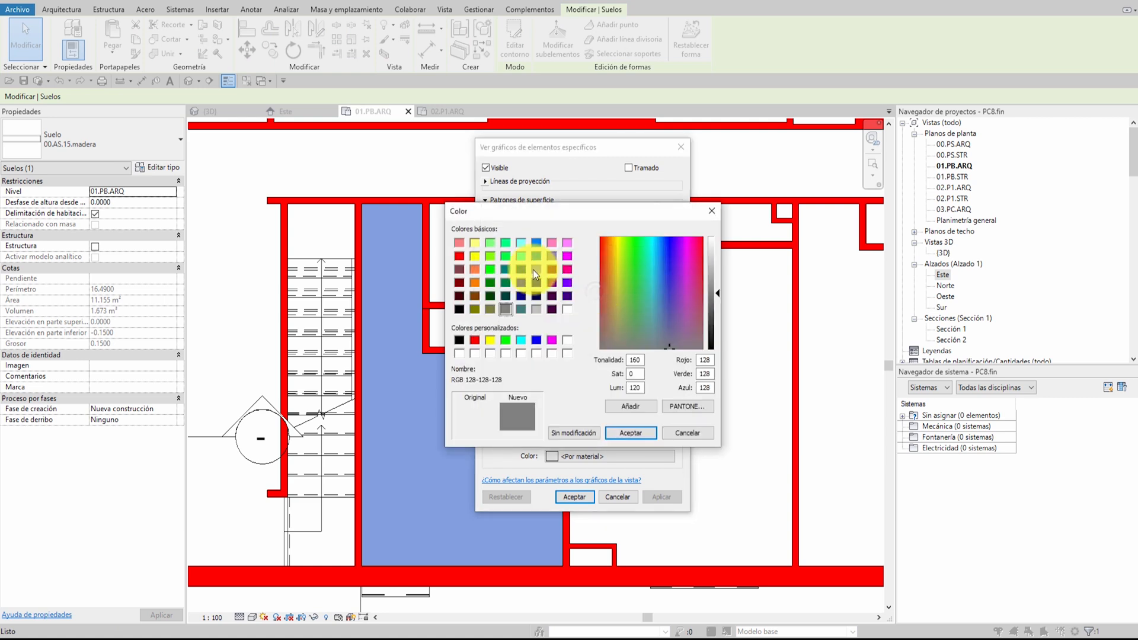
pyautogui.click(504, 242)
pyautogui.click(628, 433)
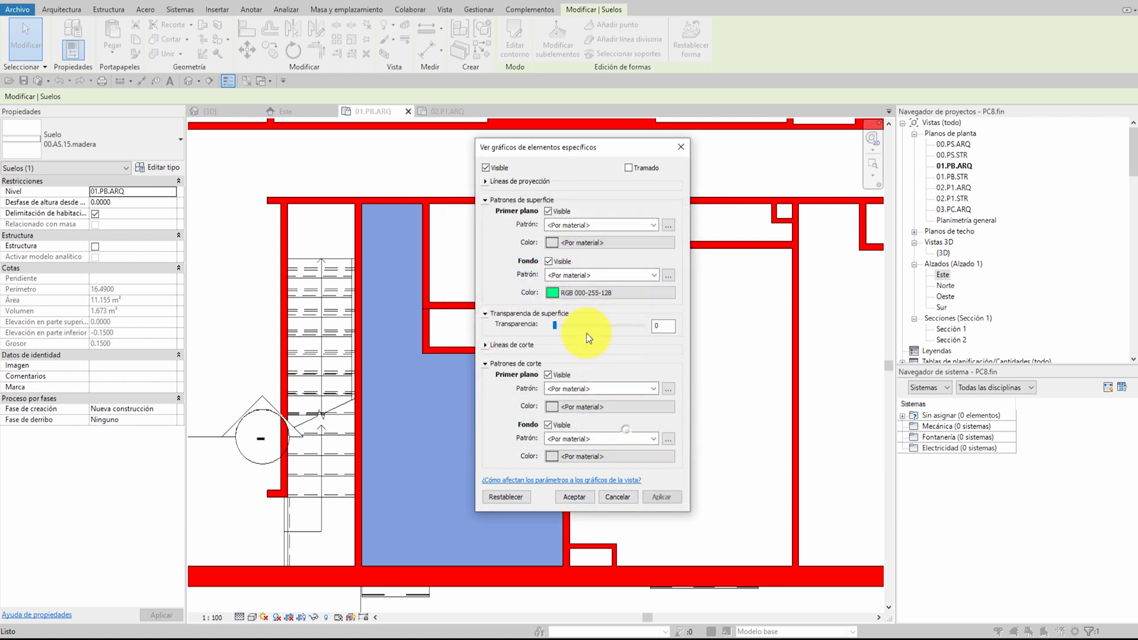
pyautogui.click(568, 274)
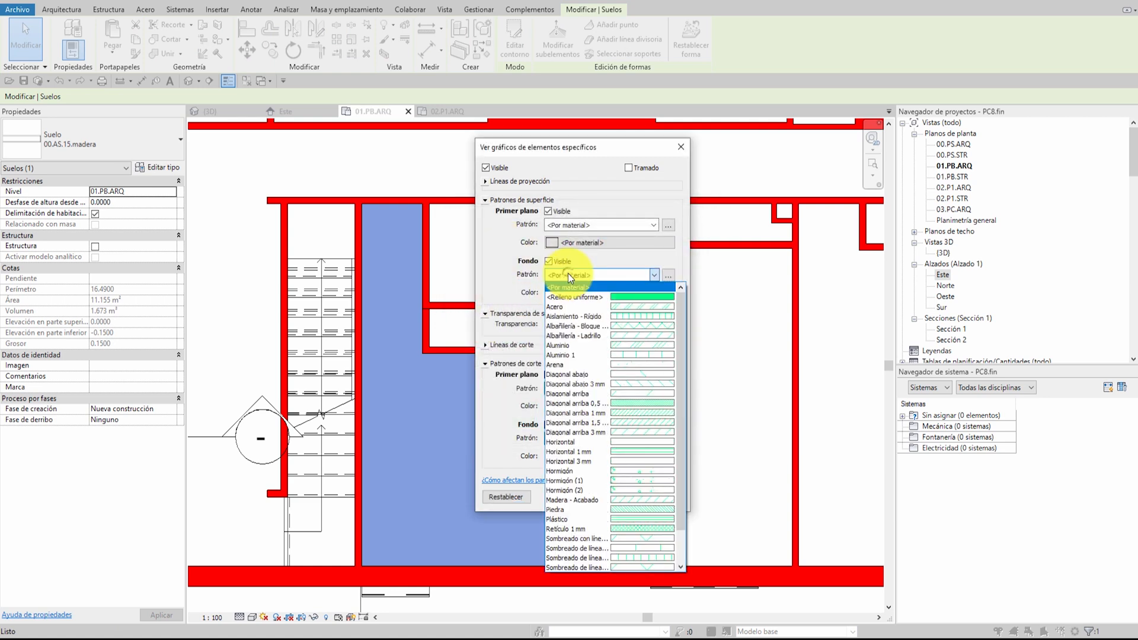
pyautogui.click(602, 295)
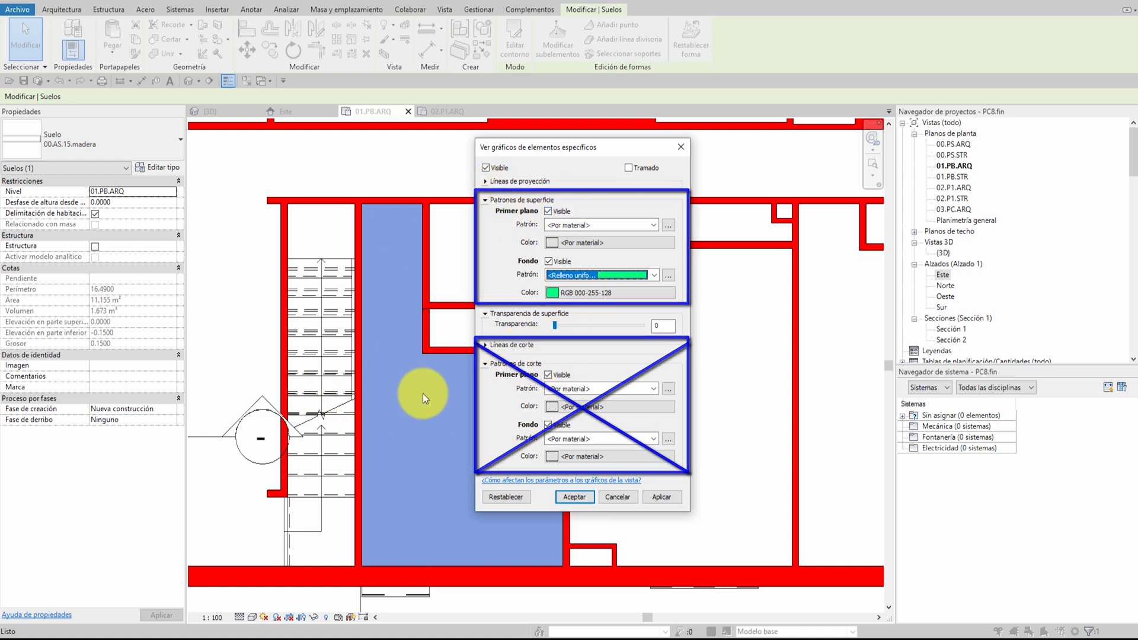
pyautogui.click(586, 499)
pyautogui.click(646, 442)
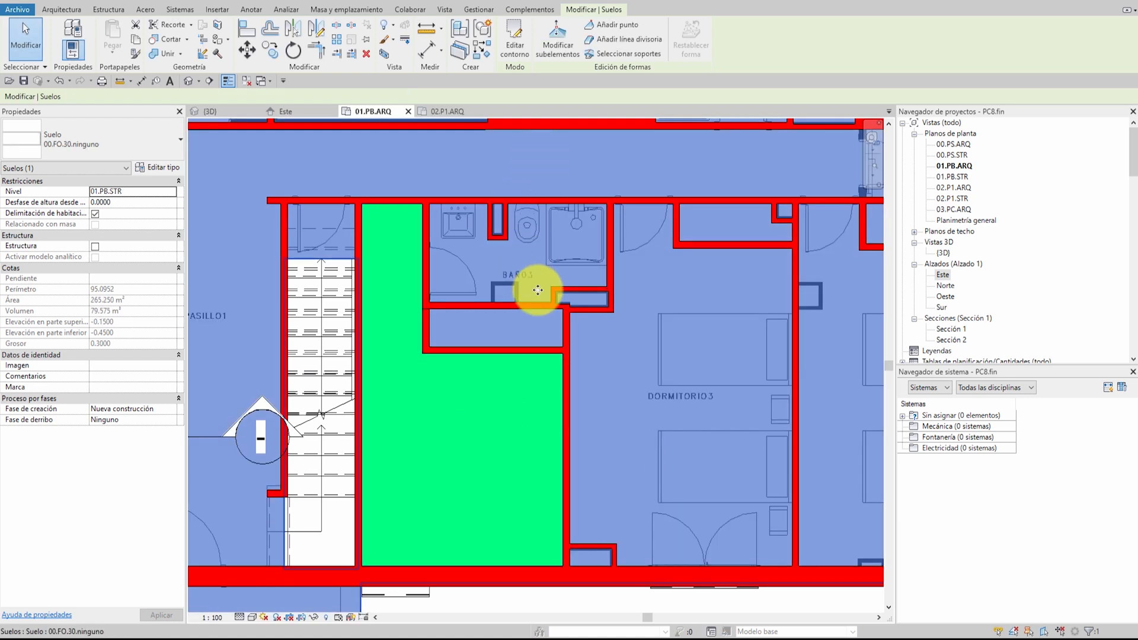
pyautogui.press('Escape')
pyautogui.scroll(-4, 584, 374)
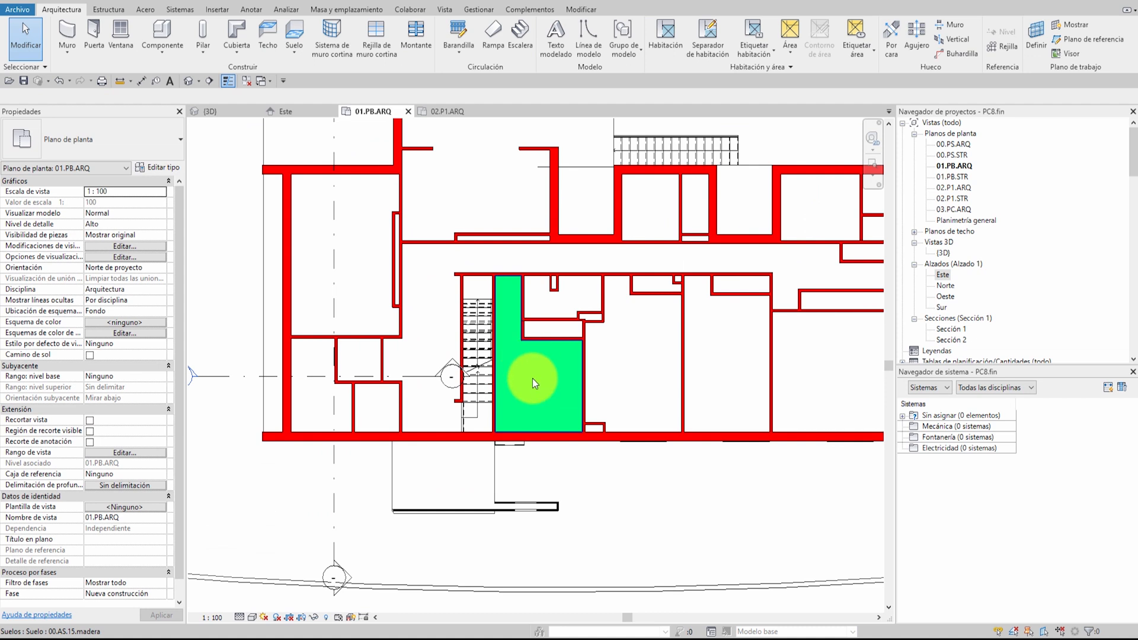
# Start an architectural floor and pick boundary lines along the upper, wardrobe and side walls of the room between DORMITORIO4 and DORMITORIO2
pyautogui.scroll(2, 532, 379)
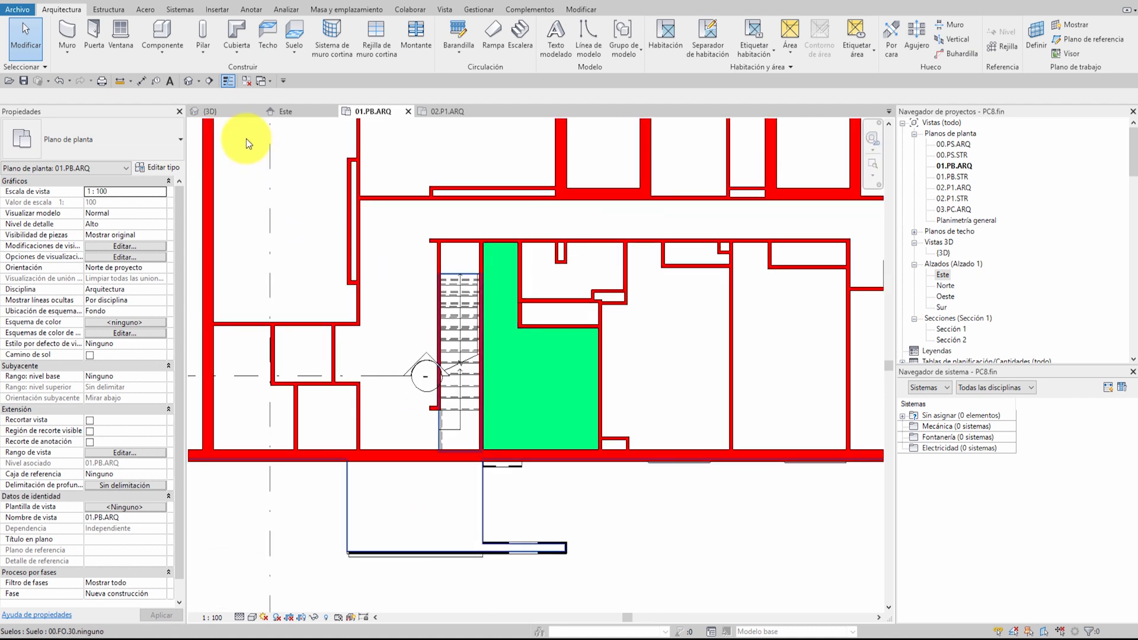
pyautogui.click(292, 35)
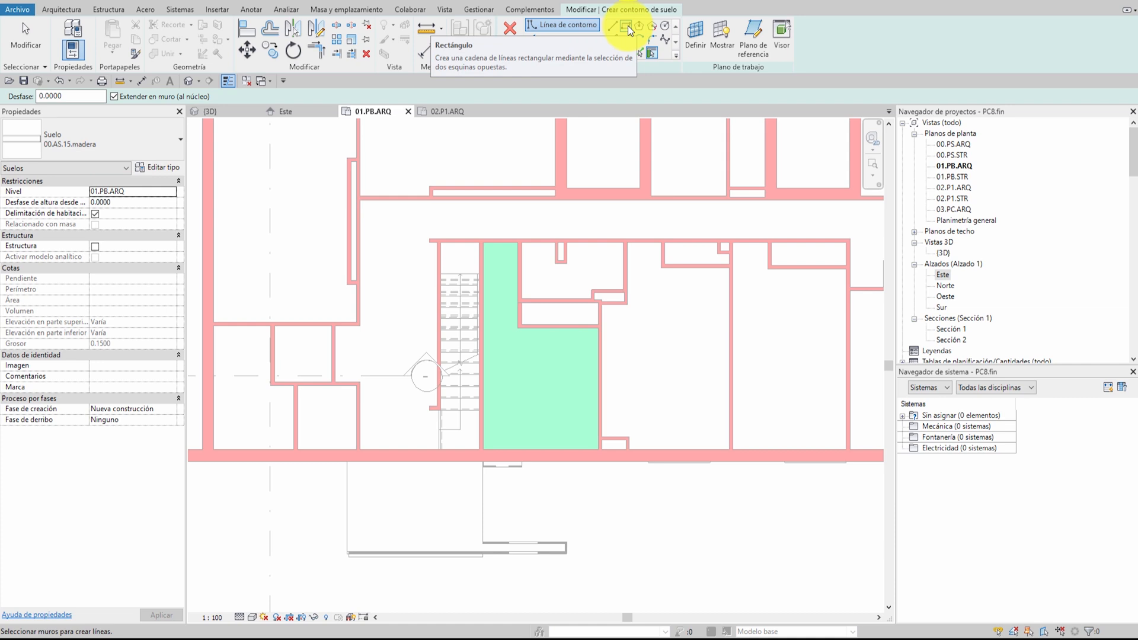
pyautogui.click(639, 54)
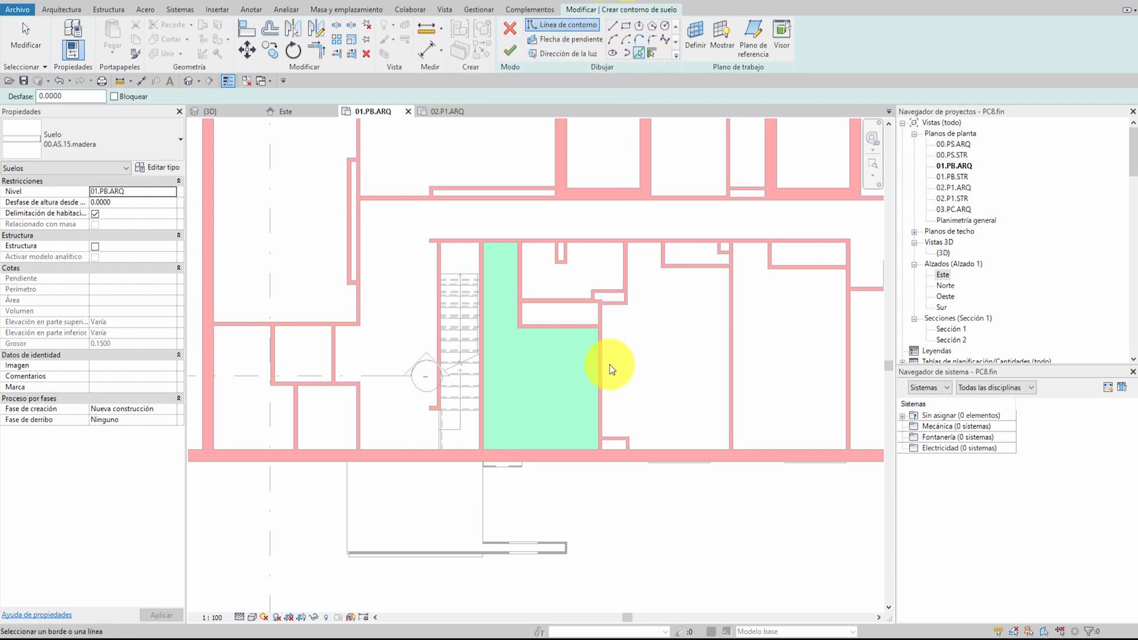
pyautogui.click(603, 351)
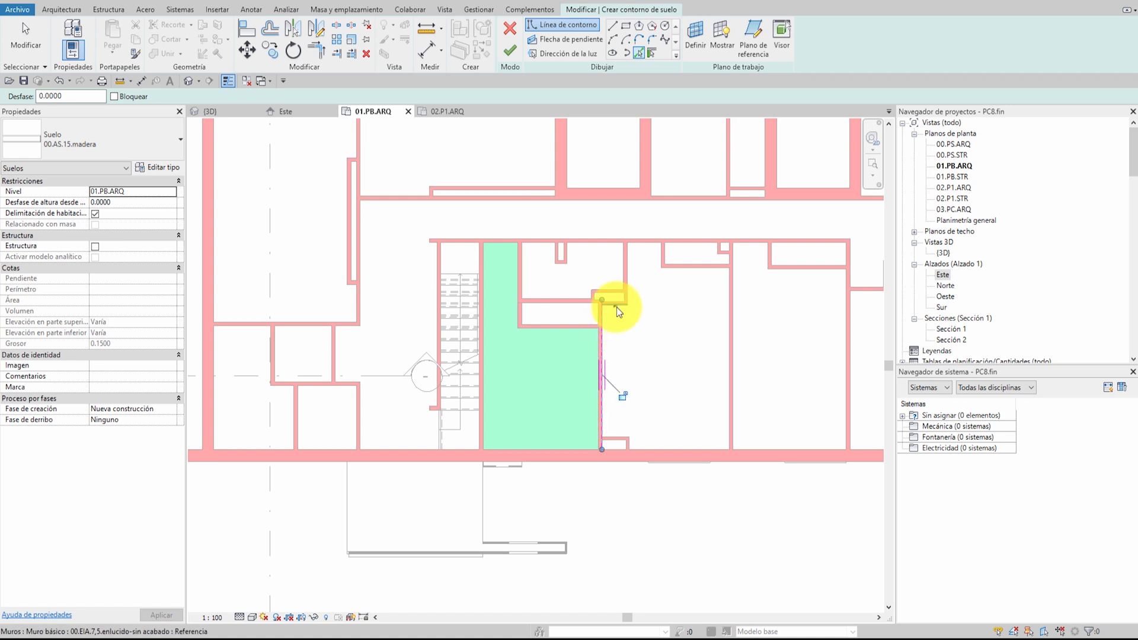
pyautogui.click(649, 248)
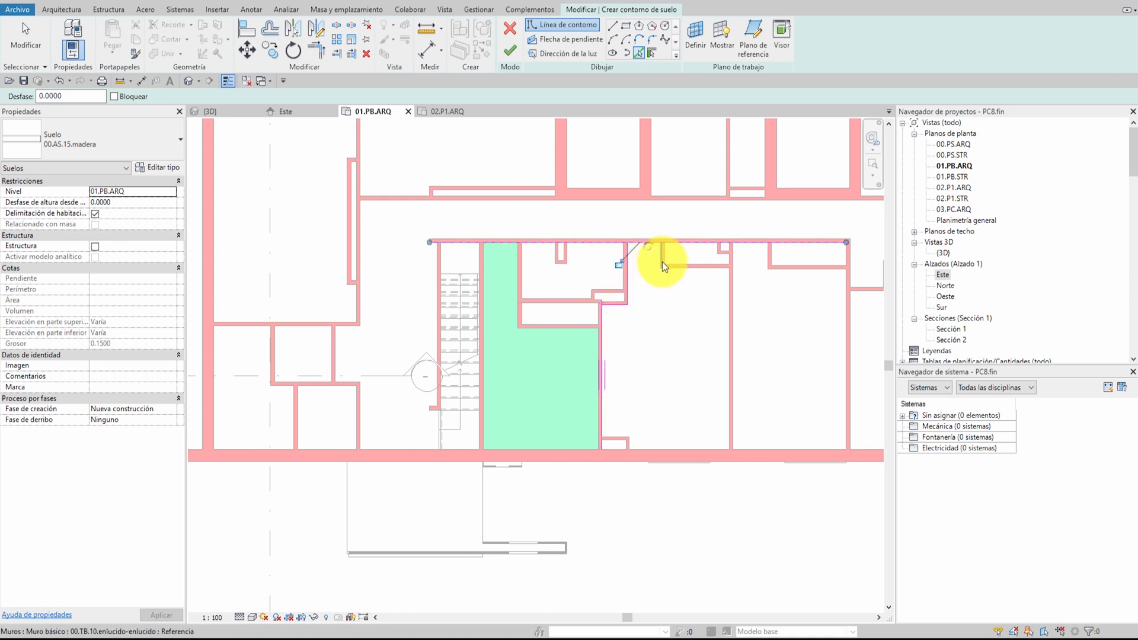
pyautogui.click(728, 332)
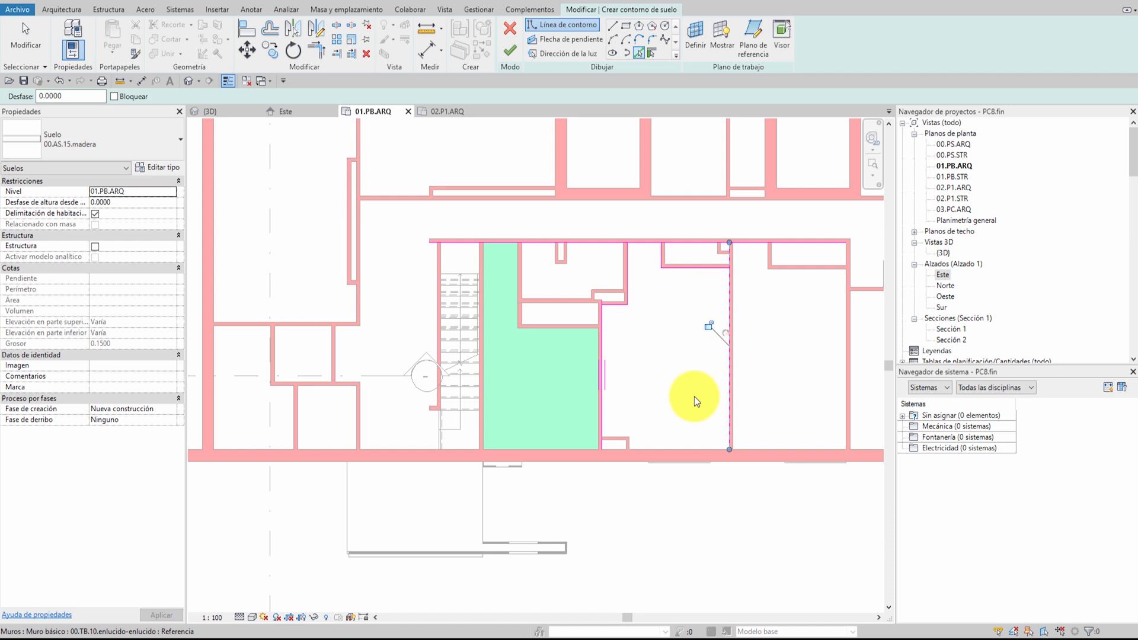
# Add boundary lines along the exterior wall and the small corner closet, and trim them into clean corners on that side of the room
pyautogui.scroll(4, 629, 445)
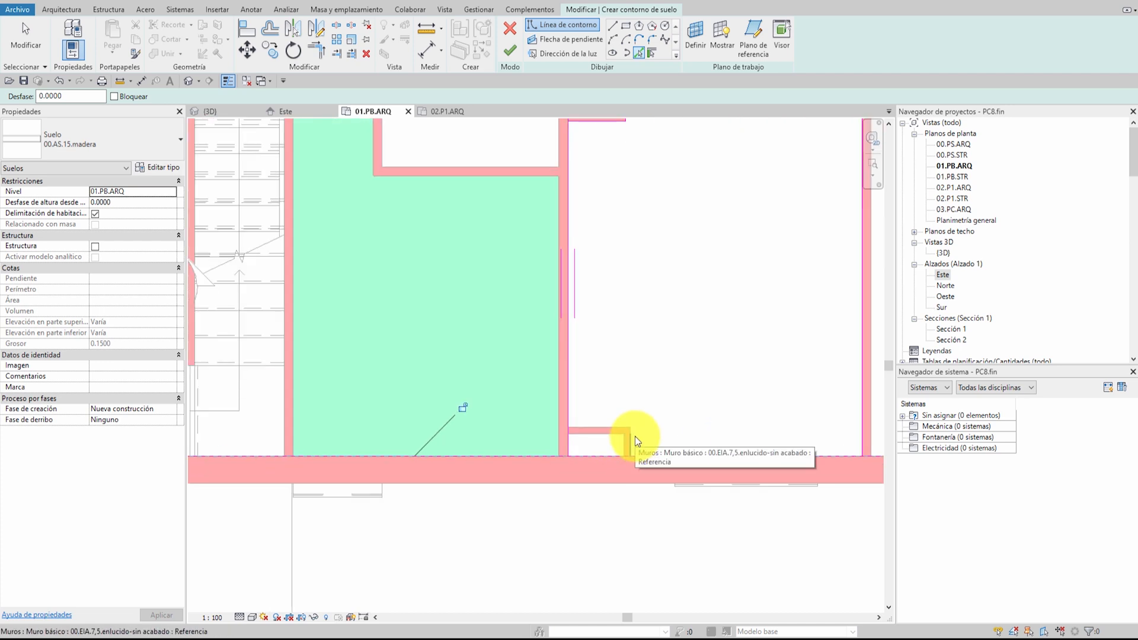
pyautogui.click(635, 436)
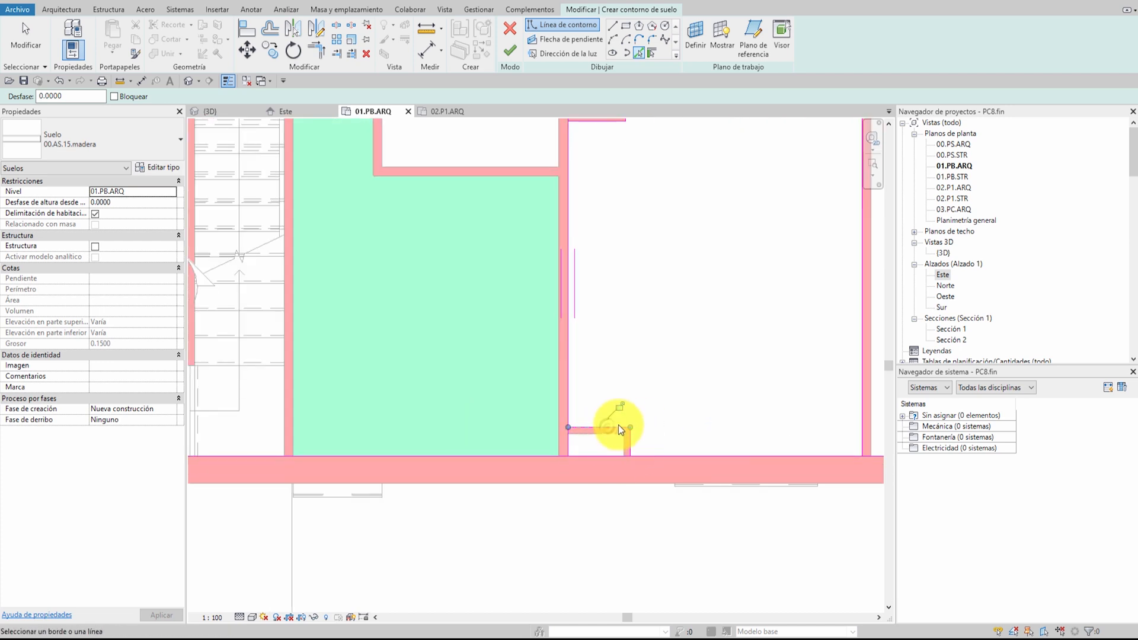
pyautogui.press('Escape')
pyautogui.press('t')
pyautogui.press('r')
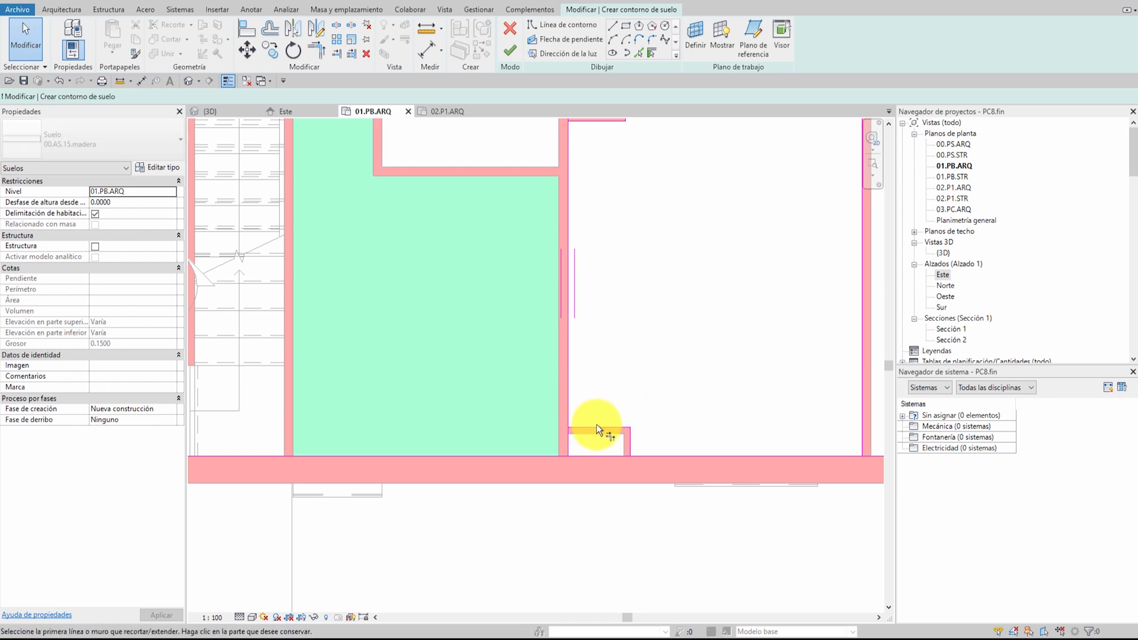
pyautogui.click(596, 426)
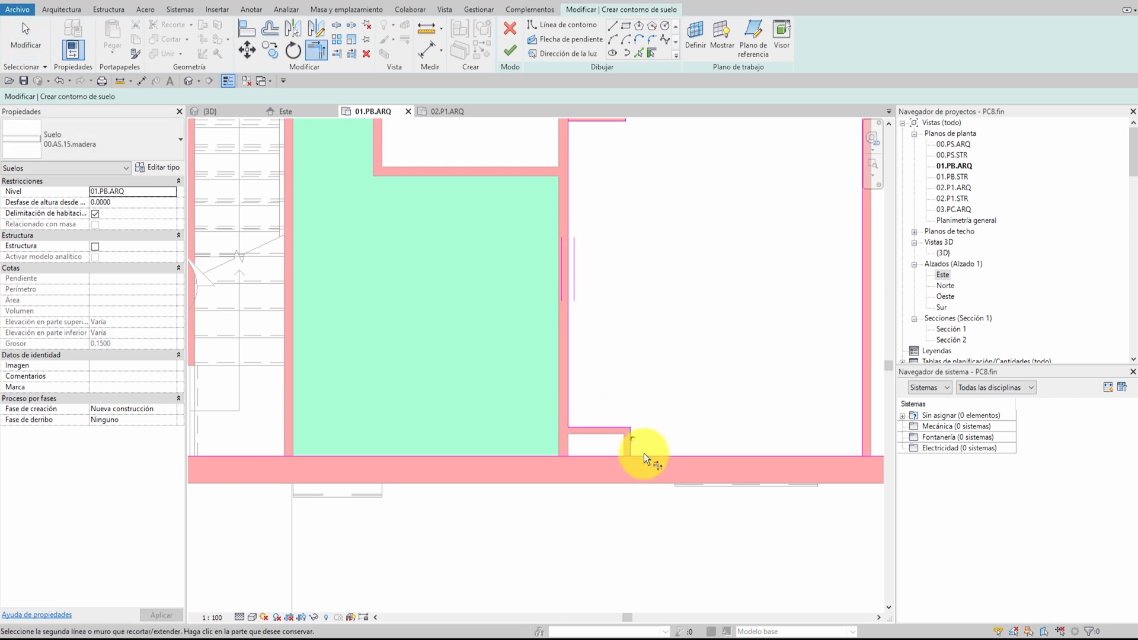
pyautogui.moveTo(755, 414); pyautogui.dragTo(592, 462, button='middle')
pyautogui.click(680, 446)
pyautogui.scroll(-4, 649, 296)
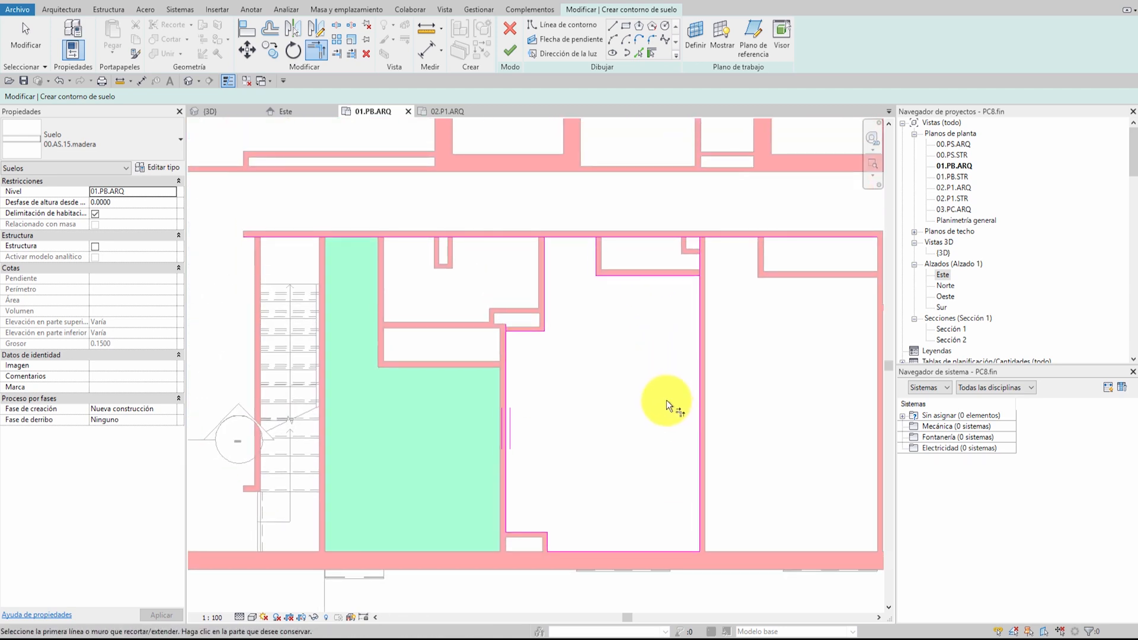
# Trim the remaining boundary lines into a closed loop around the corridor-side wardrobe and finish the floor
pyautogui.scroll(3, 659, 390)
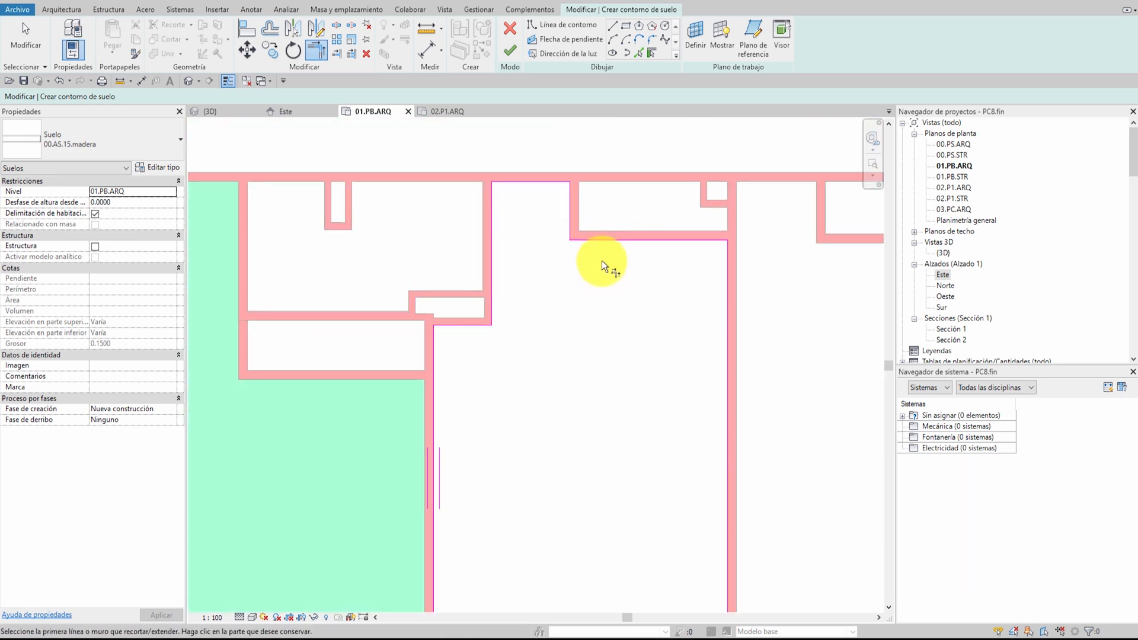
pyautogui.scroll(1, 602, 261)
pyautogui.scroll(-4, 483, 438)
pyautogui.moveTo(483, 444); pyautogui.dragTo(517, 391, button='middle')
pyautogui.moveTo(541, 352); pyautogui.dragTo(566, 398, button='middle')
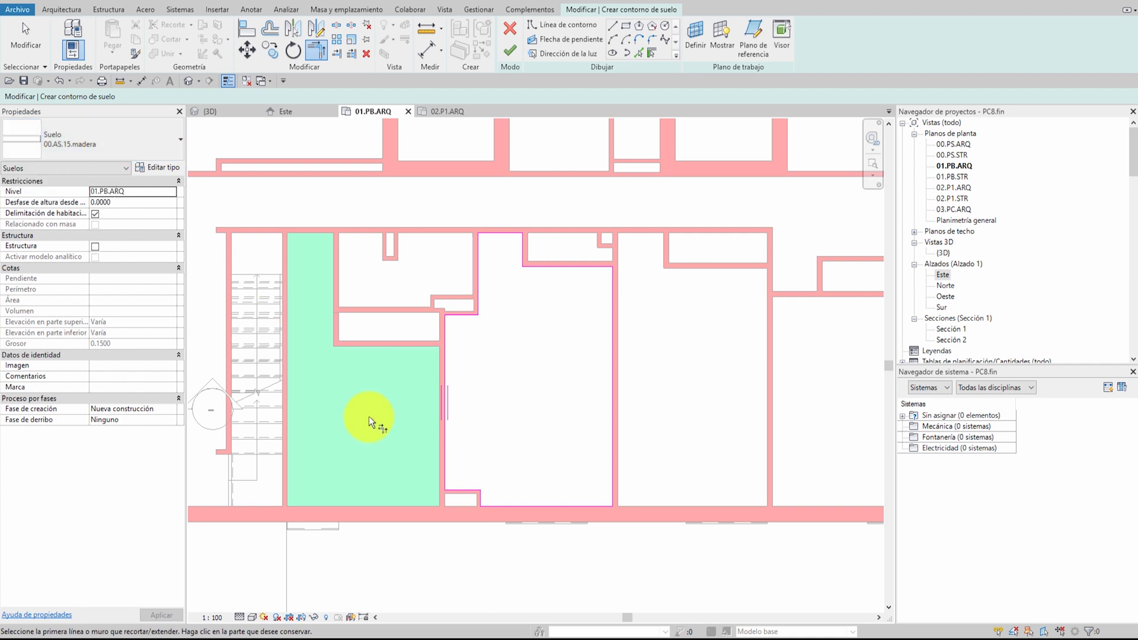
pyautogui.click(511, 50)
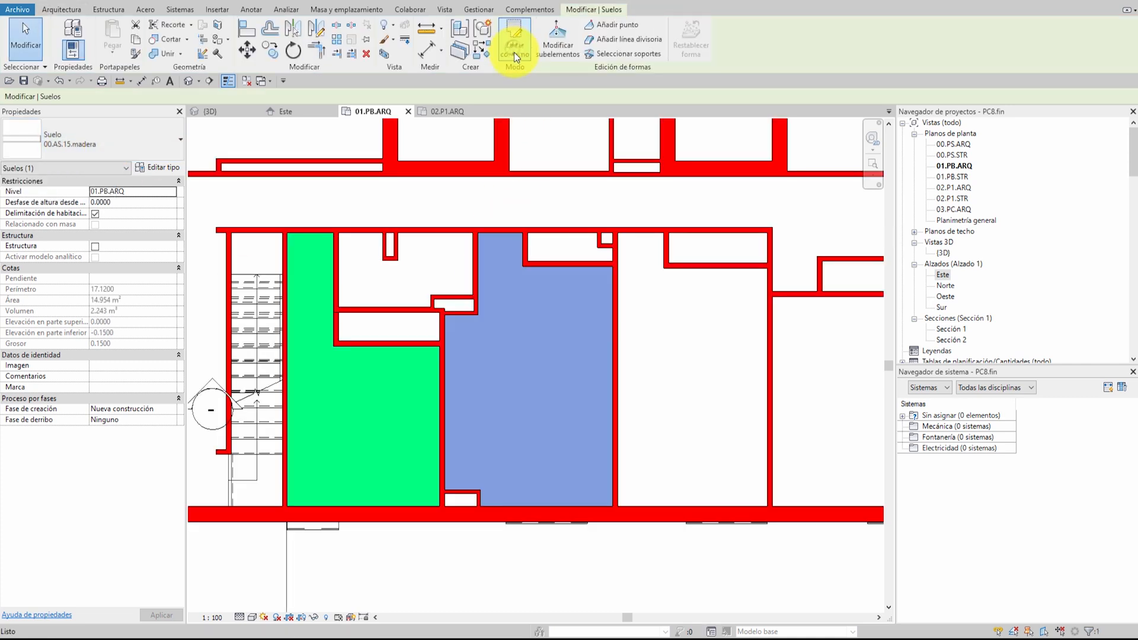
pyautogui.press('Escape')
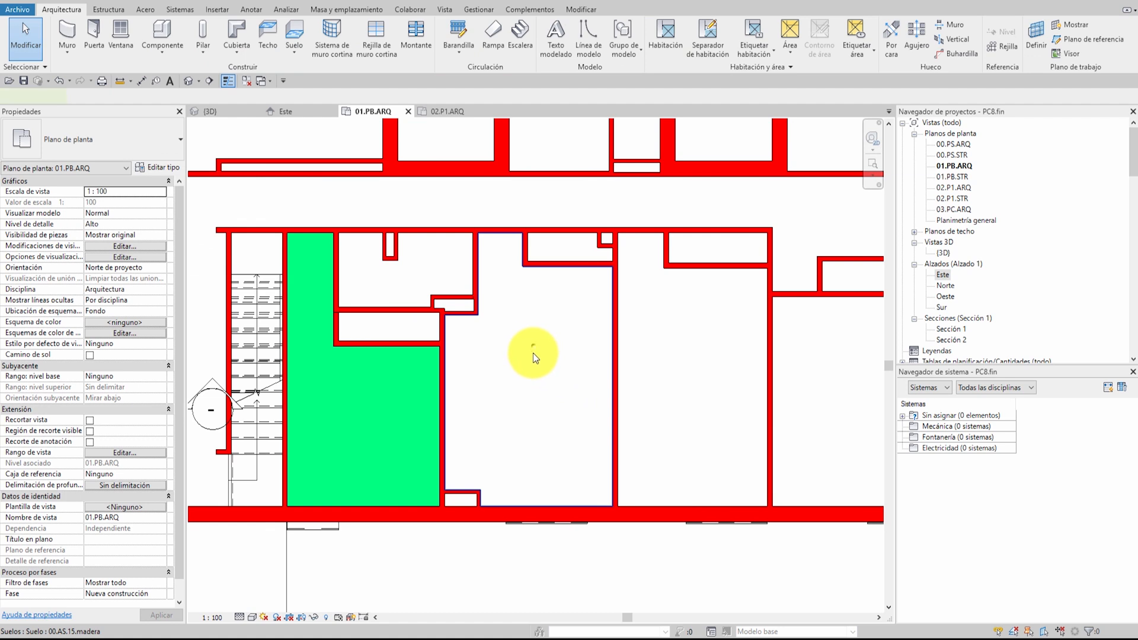
pyautogui.click(533, 354)
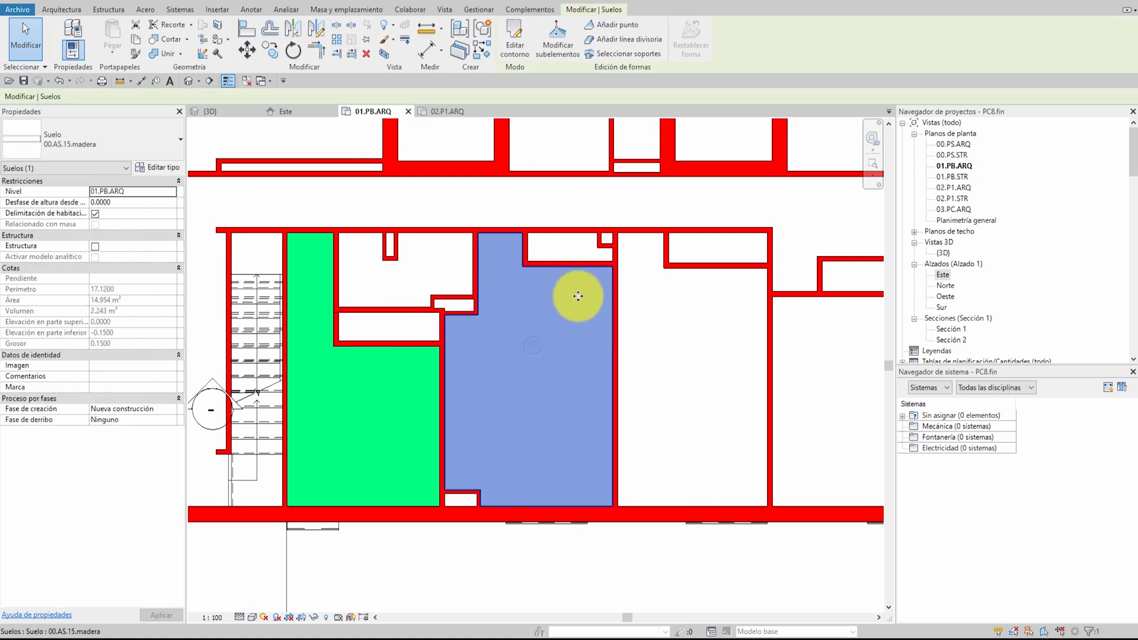
pyautogui.click(356, 394)
pyautogui.rightClick(351, 387)
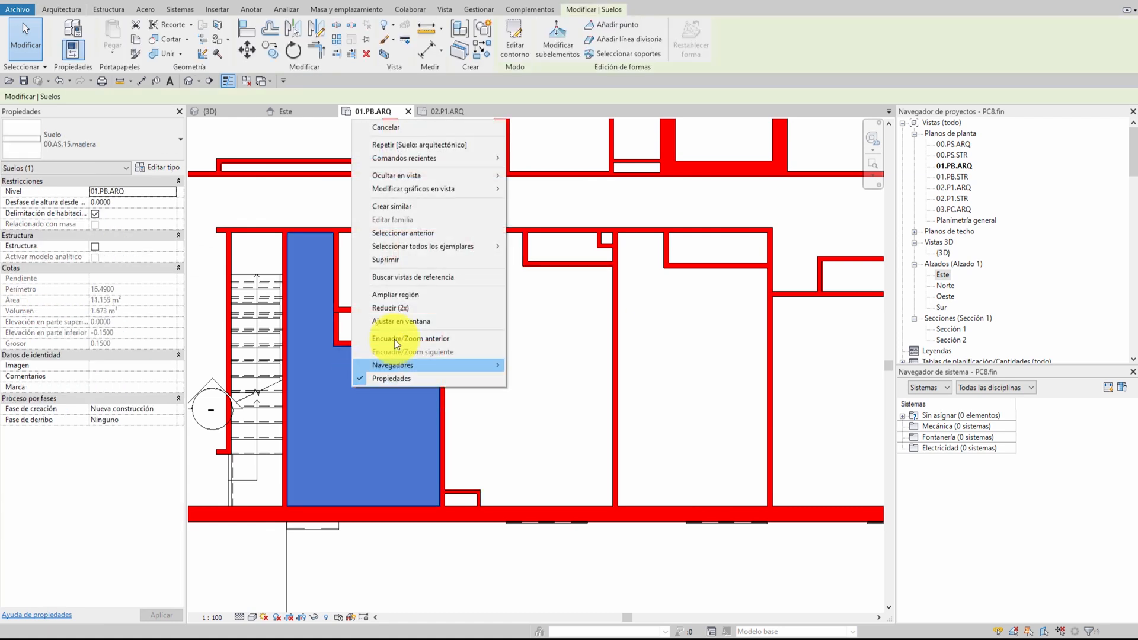
pyautogui.moveTo(431, 187)
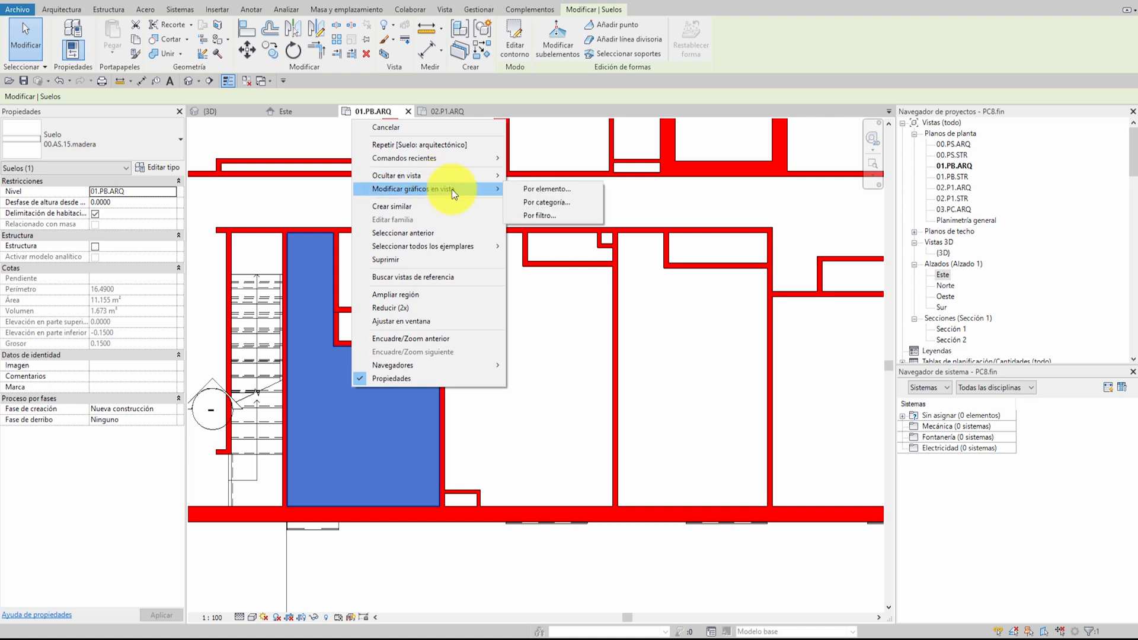
pyautogui.click(335, 387)
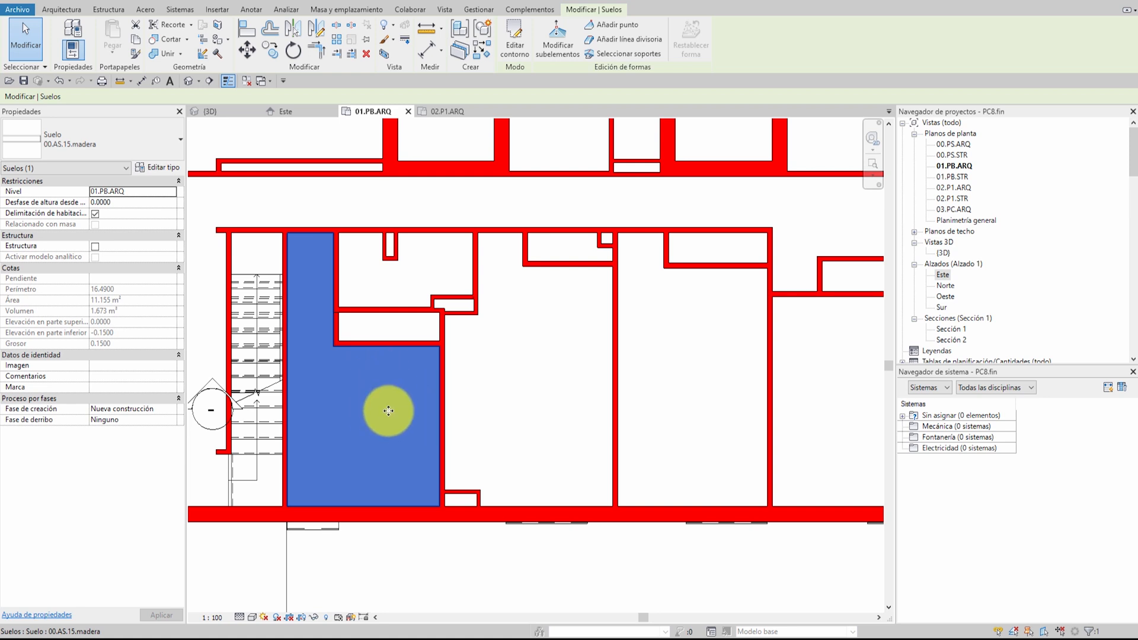
# Override the new floor's graphics in this view with a Relleno uniforme surface background pattern in Azul
pyautogui.click(516, 400)
pyautogui.rightClick(515, 400)
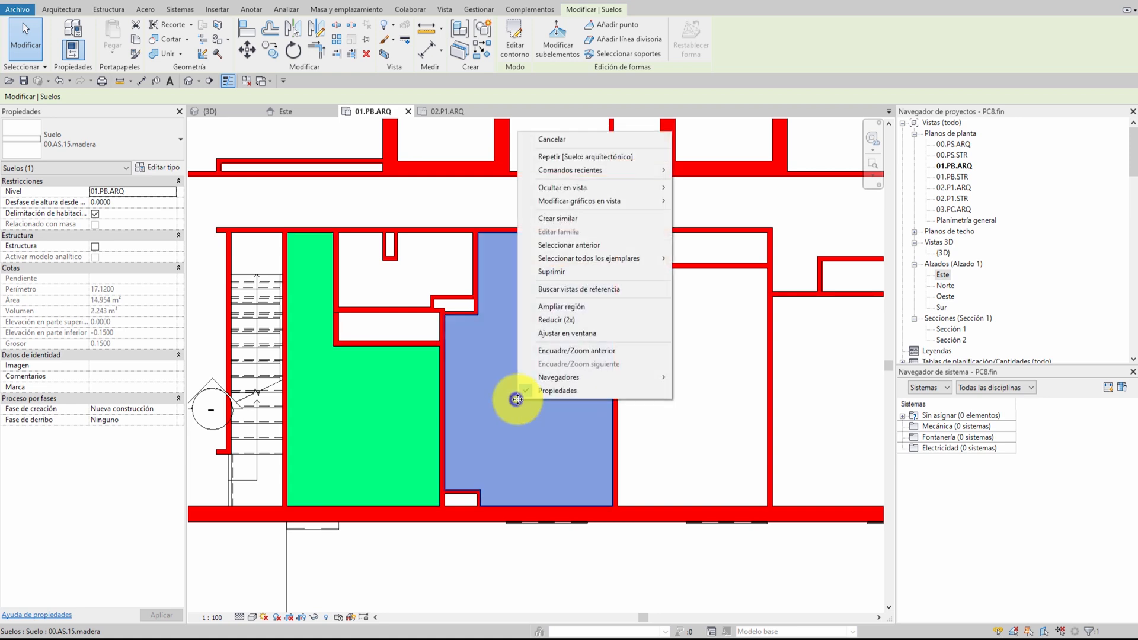
pyautogui.moveTo(589, 203)
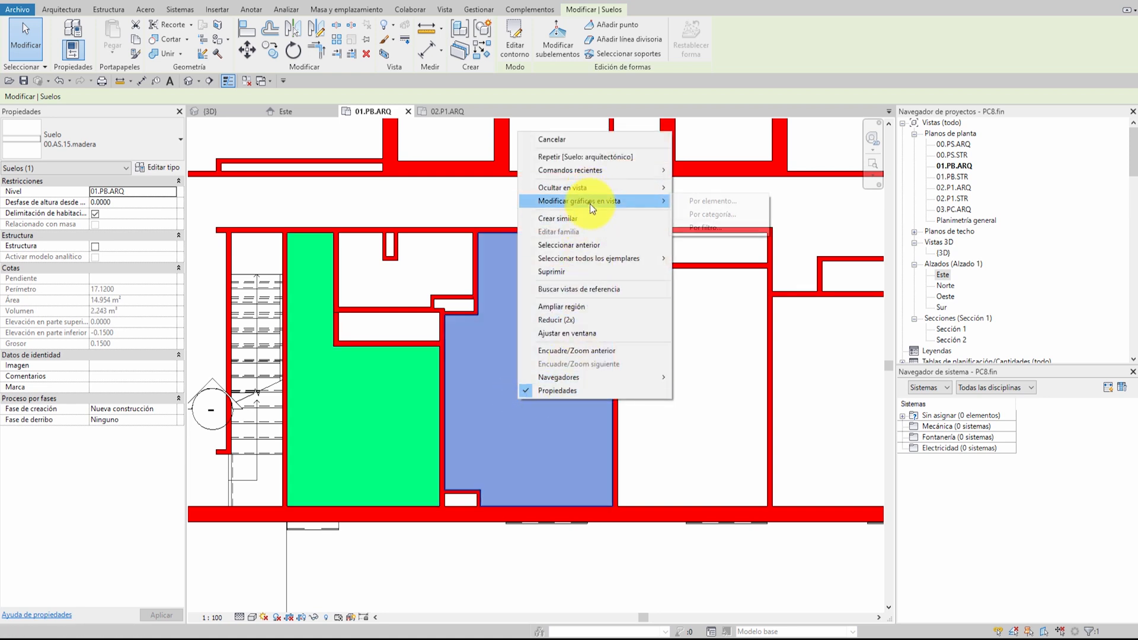
pyautogui.click(711, 202)
pyautogui.click(557, 276)
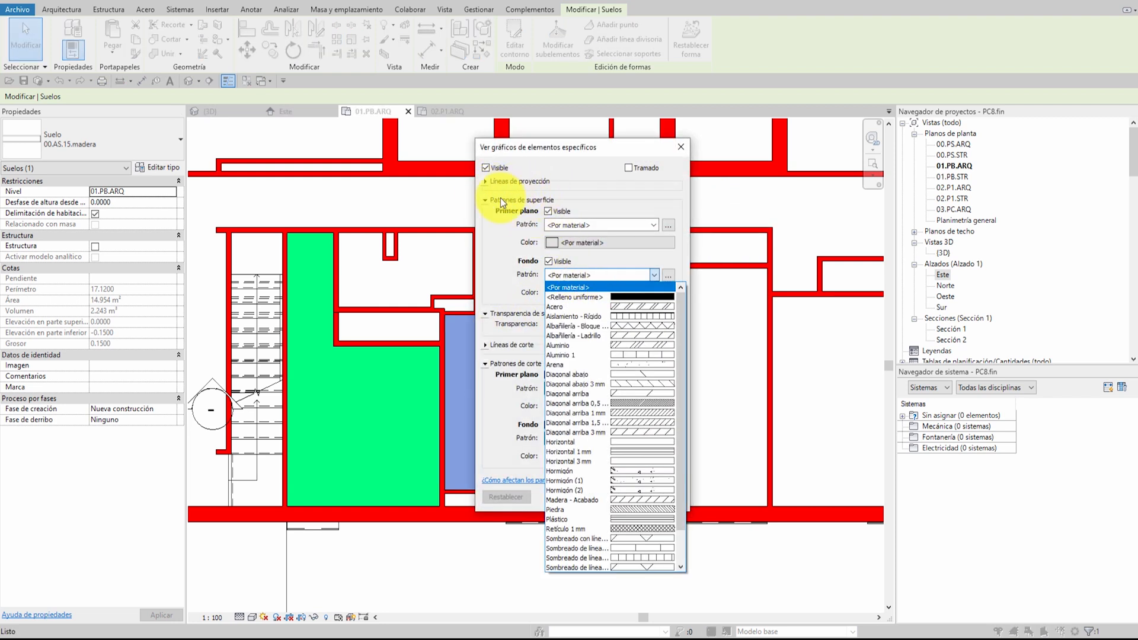
pyautogui.click(639, 297)
pyautogui.click(598, 293)
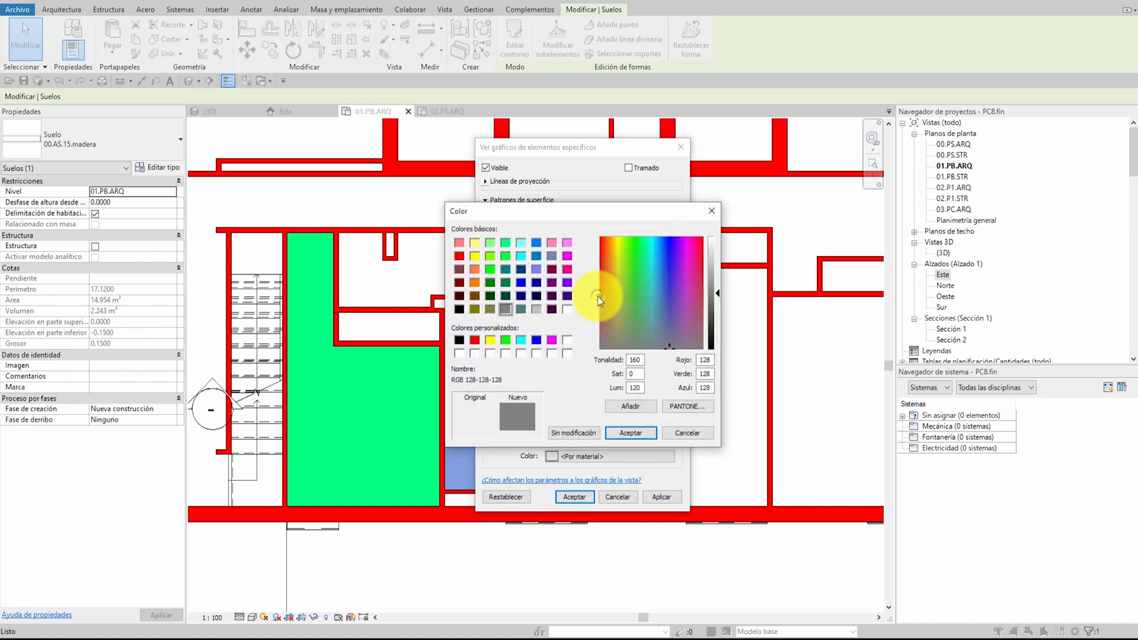
pyautogui.click(521, 282)
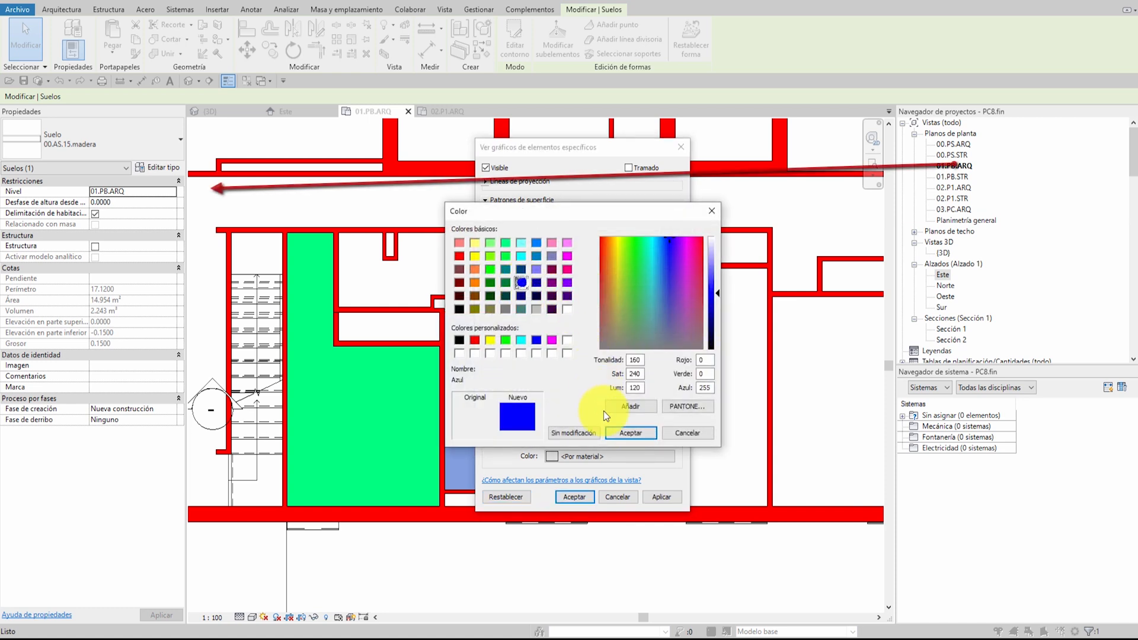
pyautogui.click(625, 431)
pyautogui.click(570, 495)
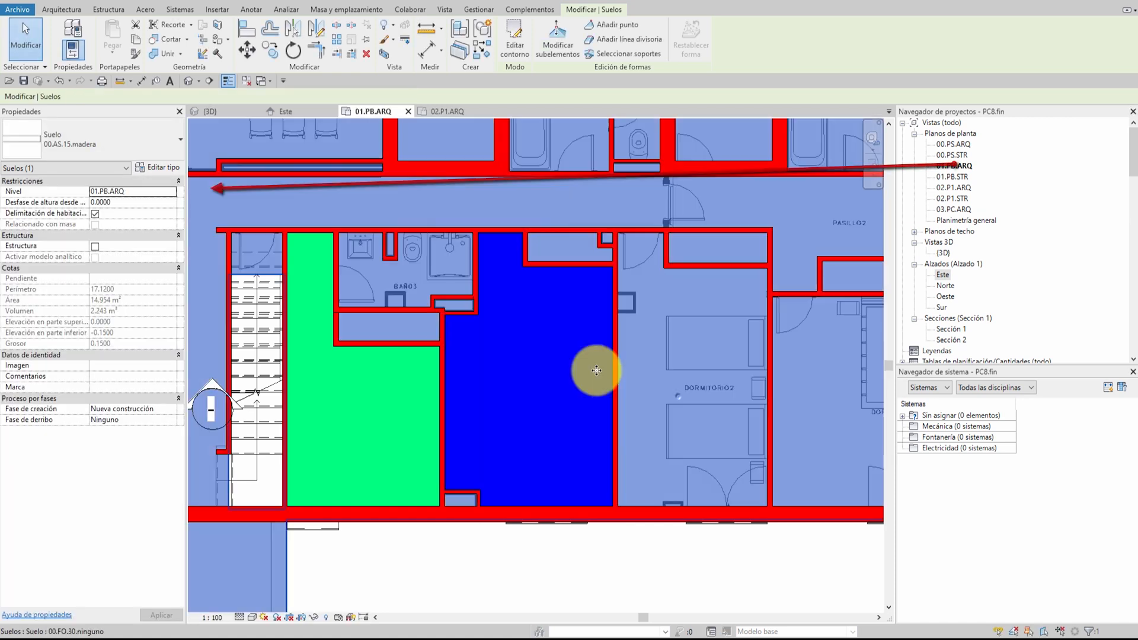
# Reset the view graphic overrides of the blue floor and of the DORMITORIO4 floor
pyautogui.click(507, 311)
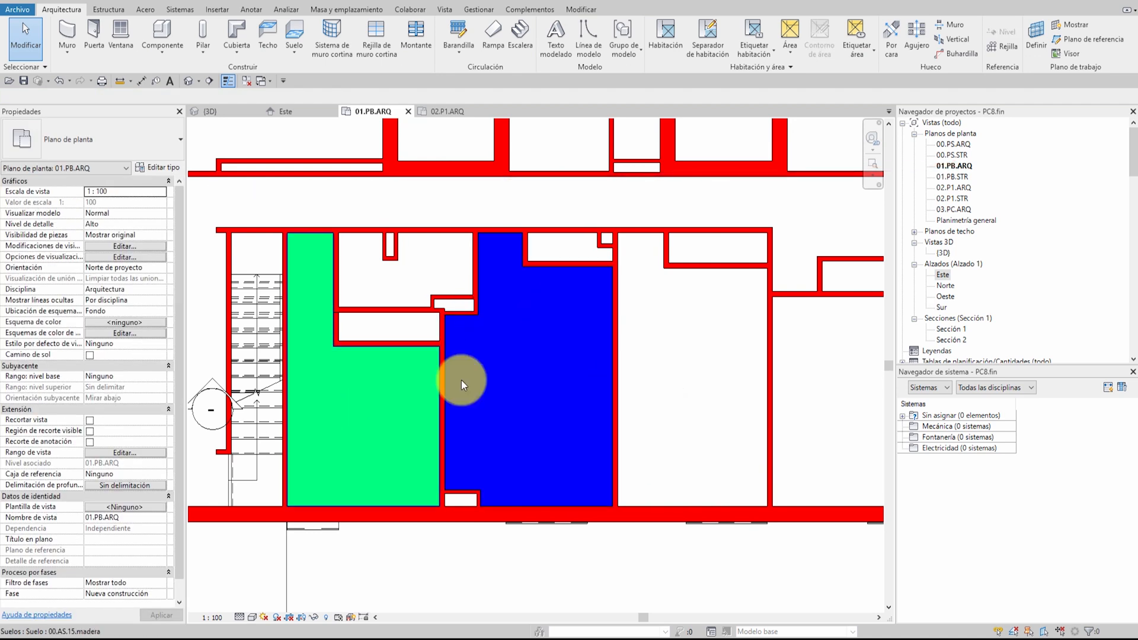
pyautogui.rightClick(511, 322)
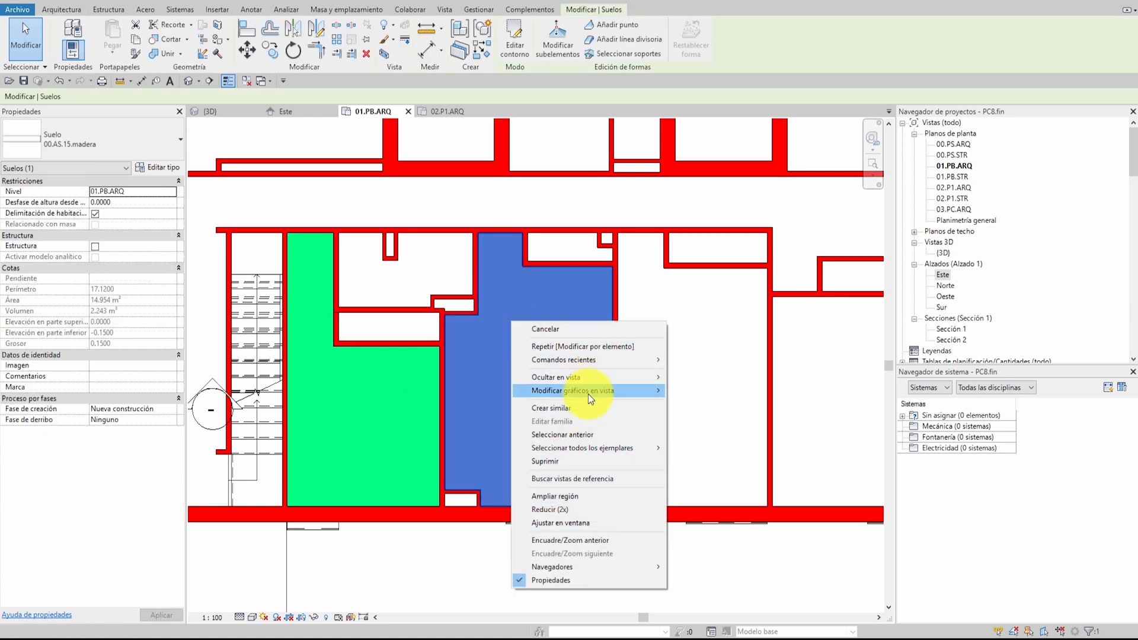
pyautogui.moveTo(588, 391)
pyautogui.click(698, 390)
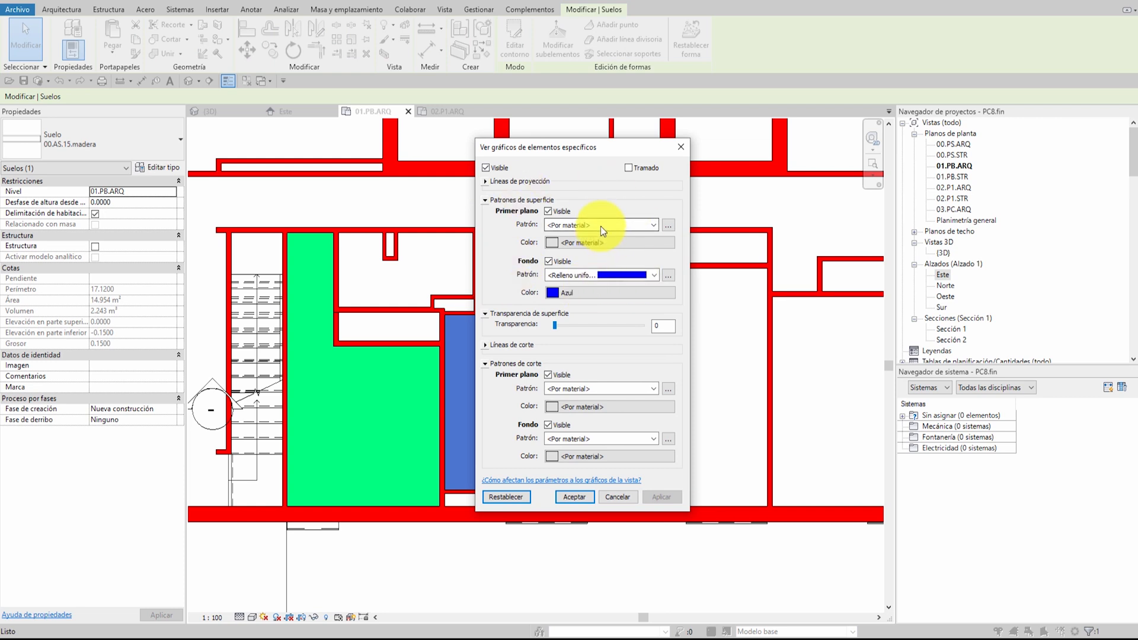
pyautogui.click(508, 498)
pyautogui.click(574, 496)
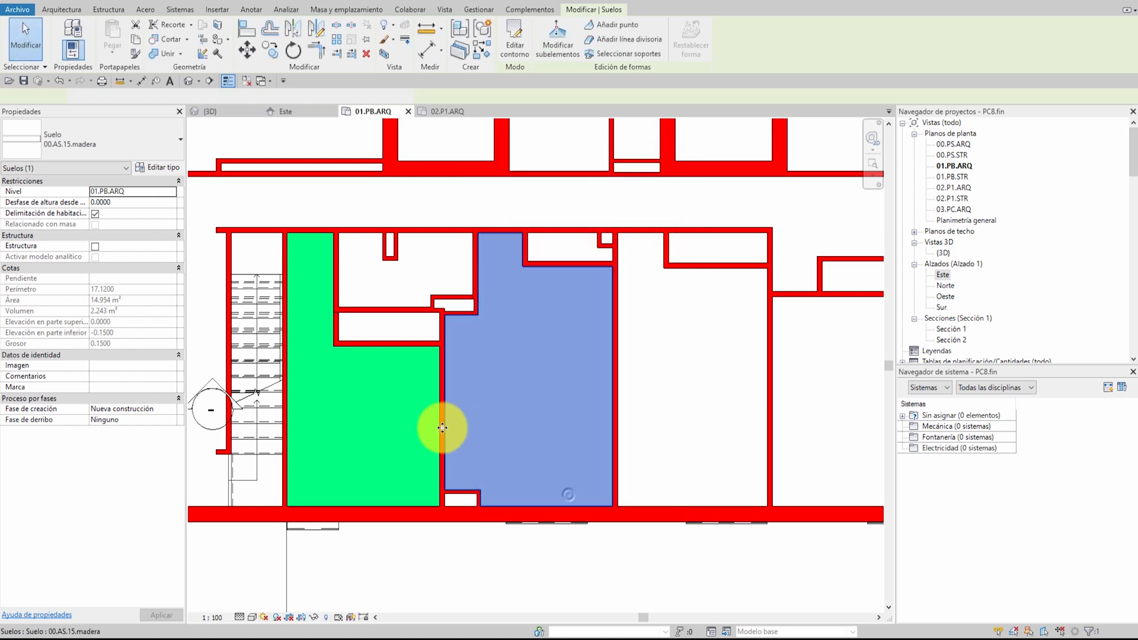
pyautogui.click(390, 429)
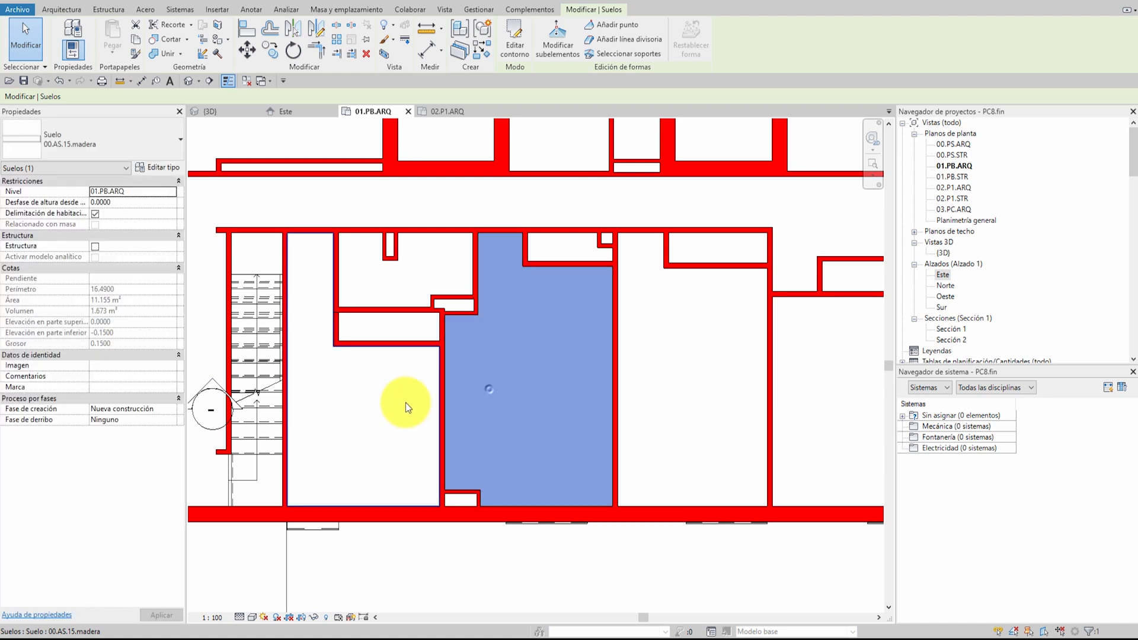
# Temporarily hide the ground-floor structural slab 00.FO.30.ninguno in the 01.PB.ARQ plan
pyautogui.scroll(-3, 492, 374)
pyautogui.scroll(3, 495, 370)
pyautogui.scroll(-3, 488, 381)
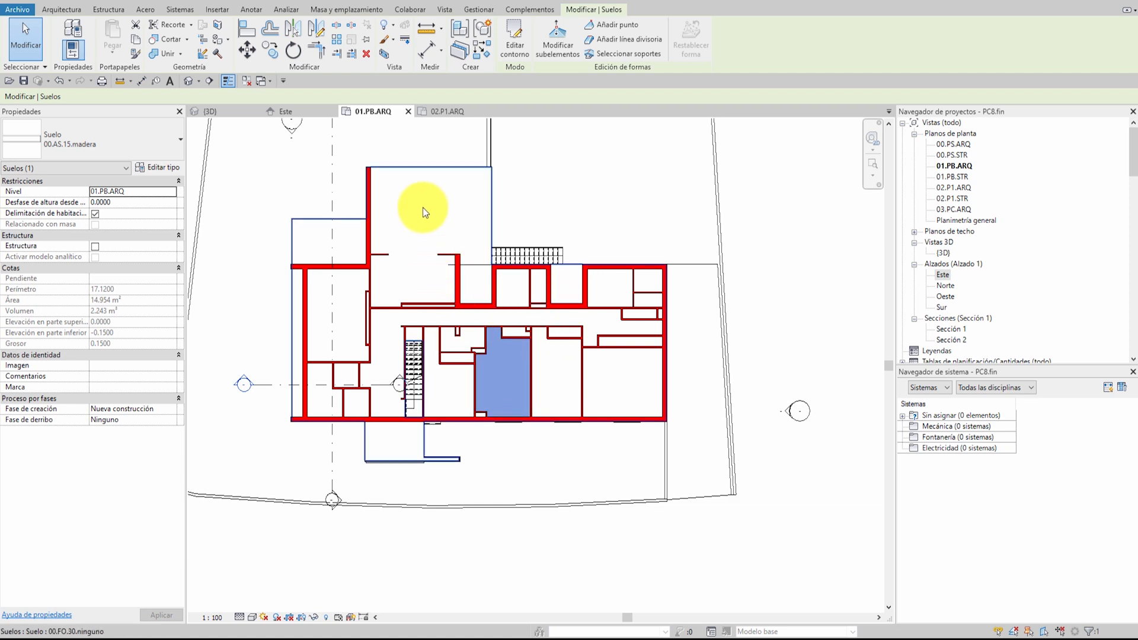
pyautogui.click(430, 176)
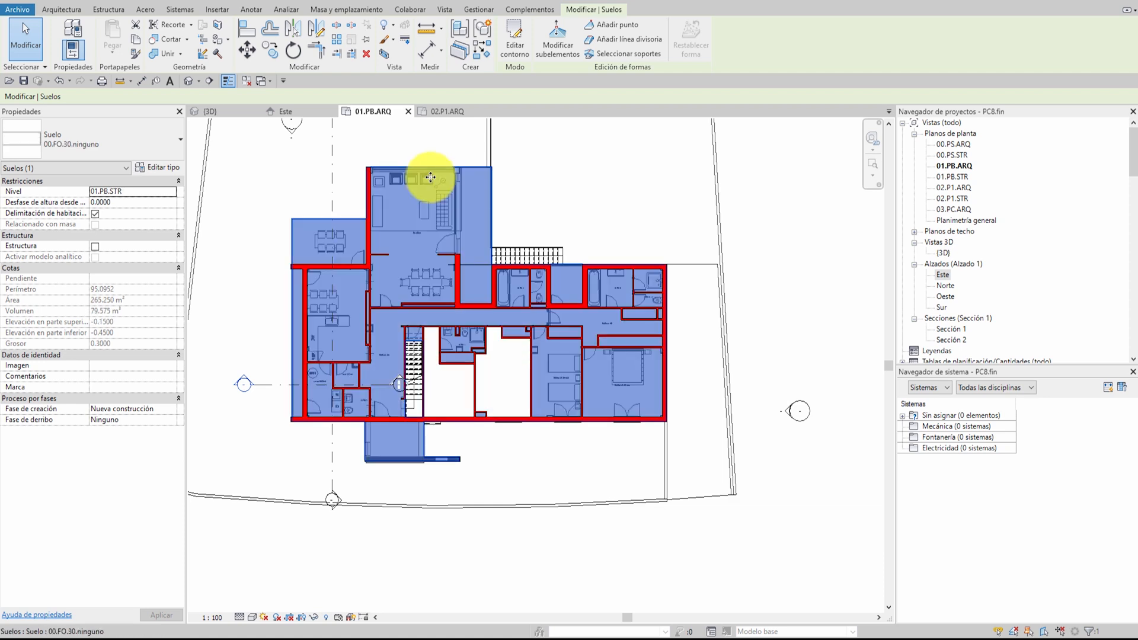
pyautogui.press('h')
pyautogui.press('h')
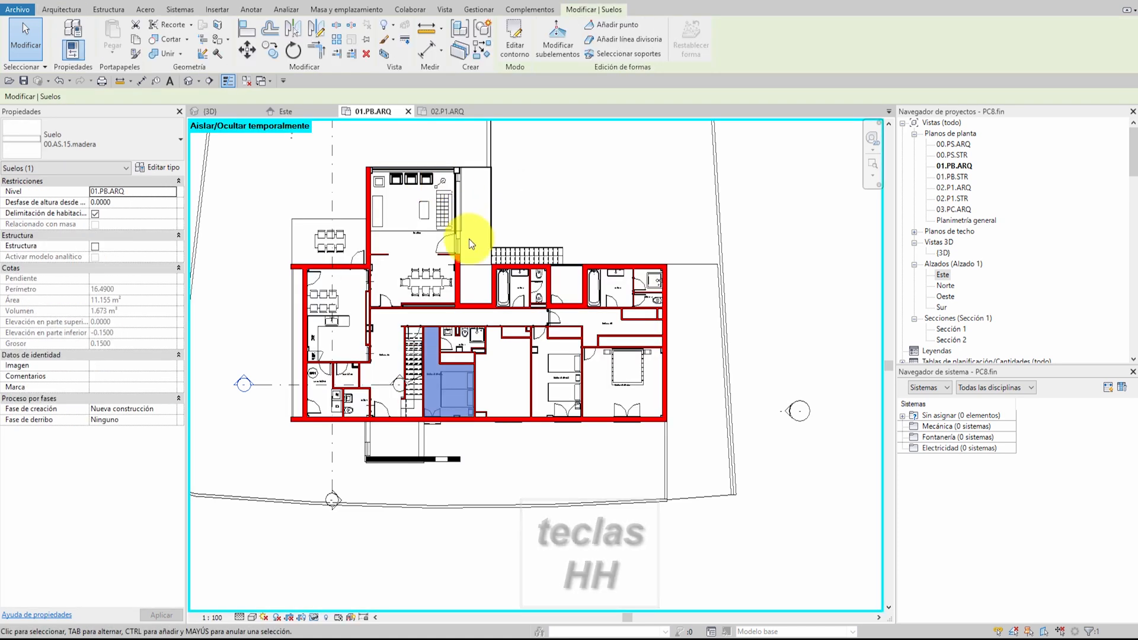
# Select the two wood floors in turn to check them, restore the temporarily hidden elements and clear the selection
pyautogui.click(497, 365)
pyautogui.click(472, 377)
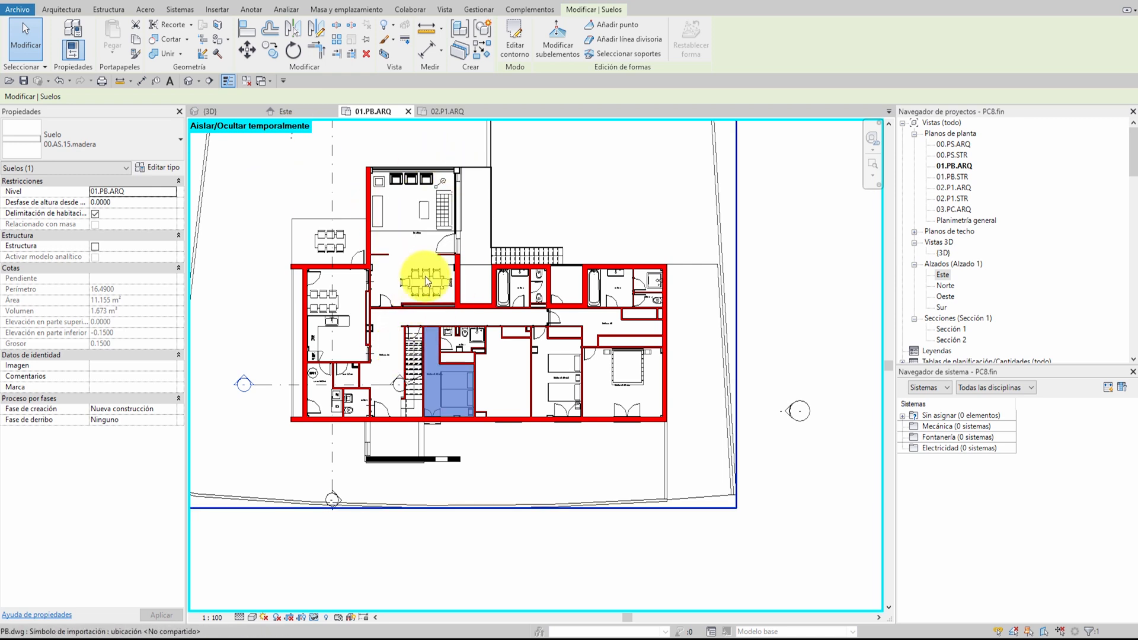
pyautogui.press('h')
pyautogui.press('r')
pyautogui.click(382, 223)
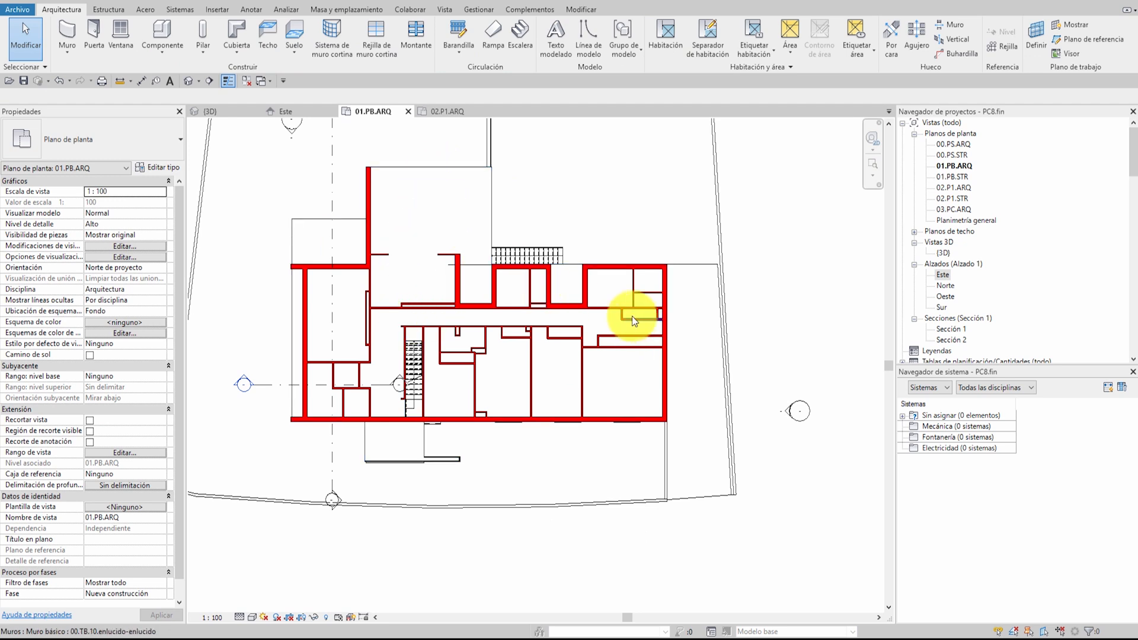
# Temporarily hide the ground-floor structural slab 00.FO.30.ninguno in the 01.PB.ARQ plan
pyautogui.click(421, 194)
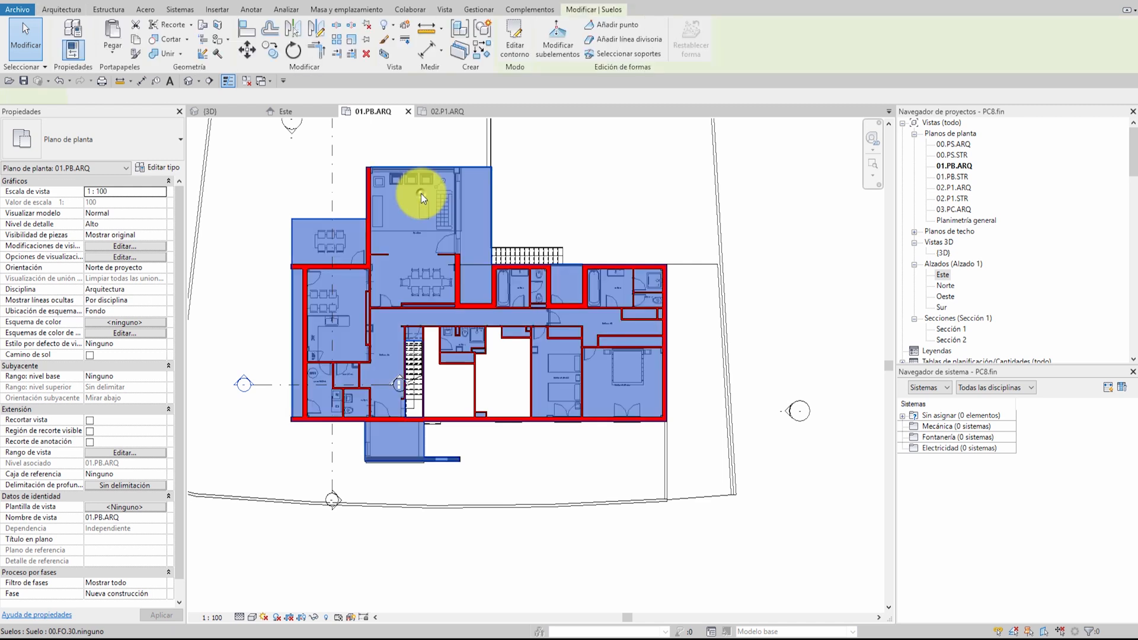
pyautogui.press('h')
pyautogui.press('h')
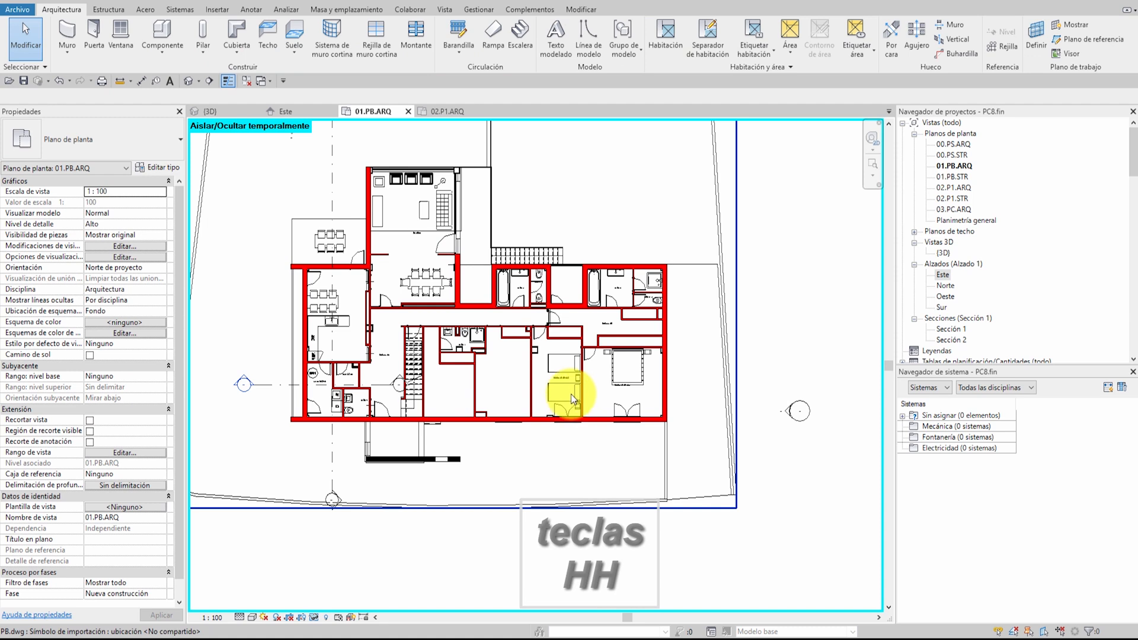
# Examine the ground-floor rooms in the plan with the structural slab hidden, from the bedrooms and BAÑO3 to the kitchen and living room
pyautogui.moveTo(571, 393); pyautogui.dragTo(593, 339, button='middle')
pyautogui.scroll(3, 472, 336)
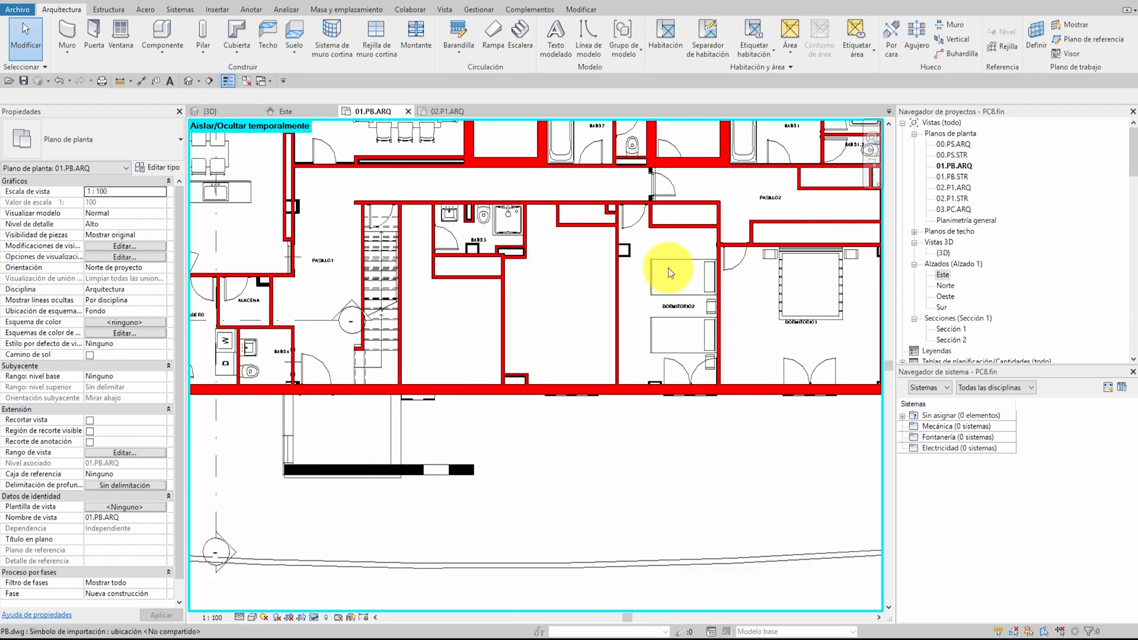
pyautogui.moveTo(622, 275); pyautogui.dragTo(667, 344, button='middle')
pyautogui.scroll(2, 554, 374)
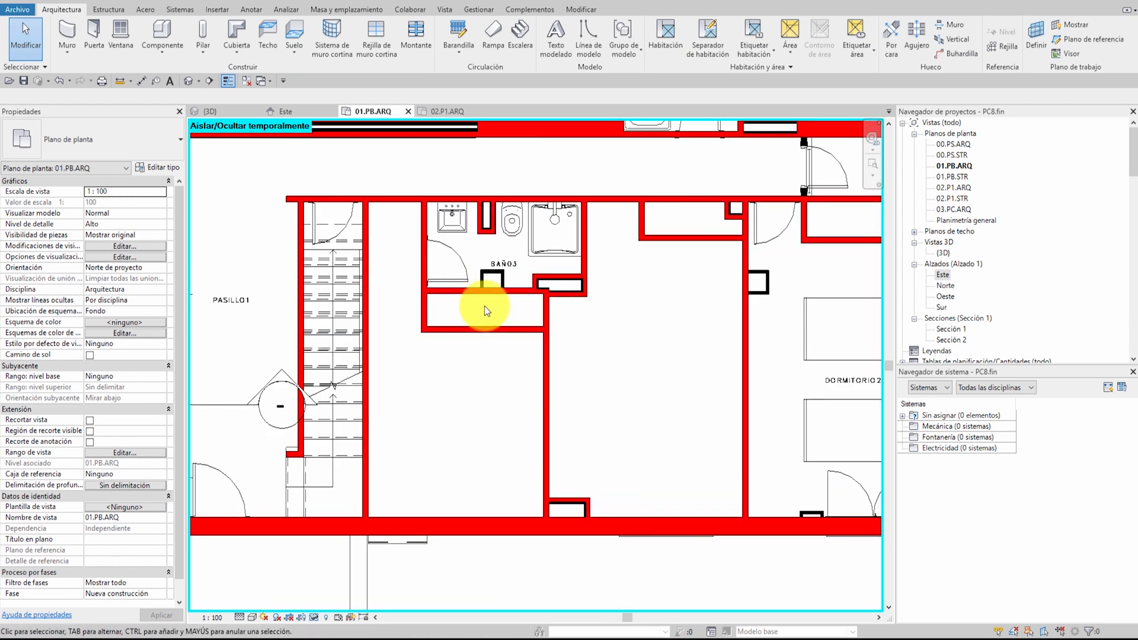
pyautogui.scroll(-8, 496, 310)
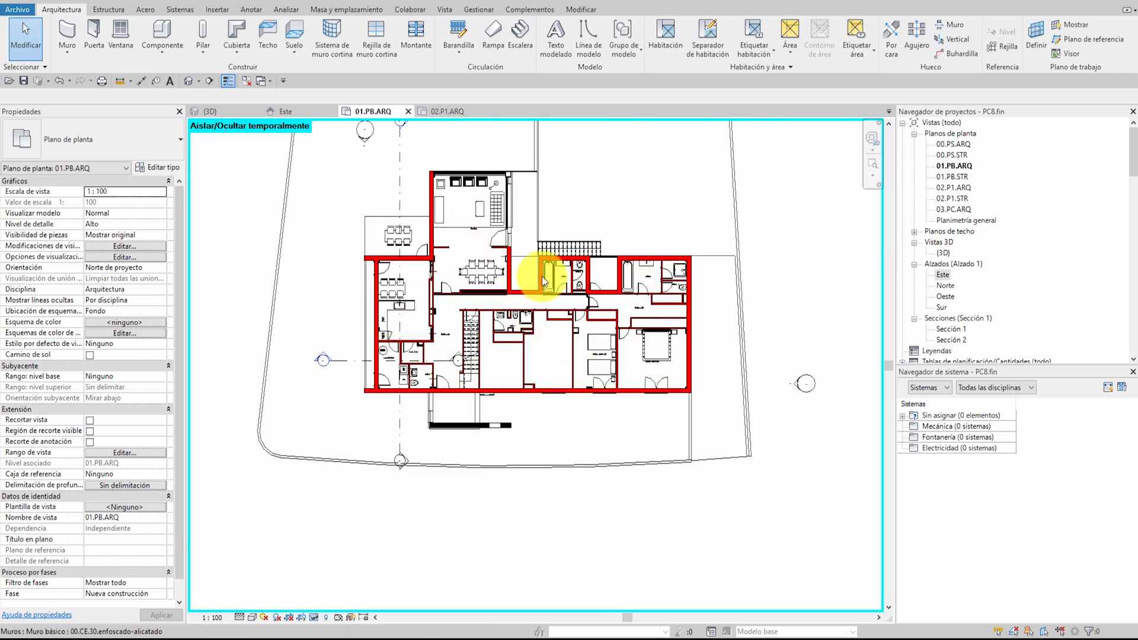
pyautogui.moveTo(559, 262); pyautogui.dragTo(581, 307, button='middle')
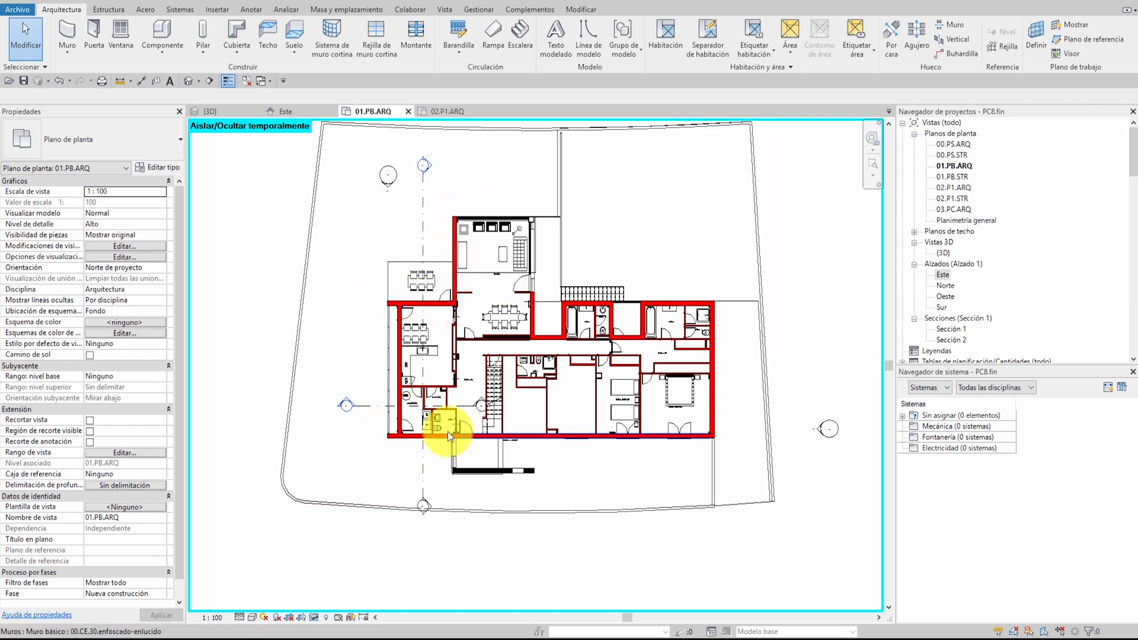
pyautogui.scroll(3, 527, 350)
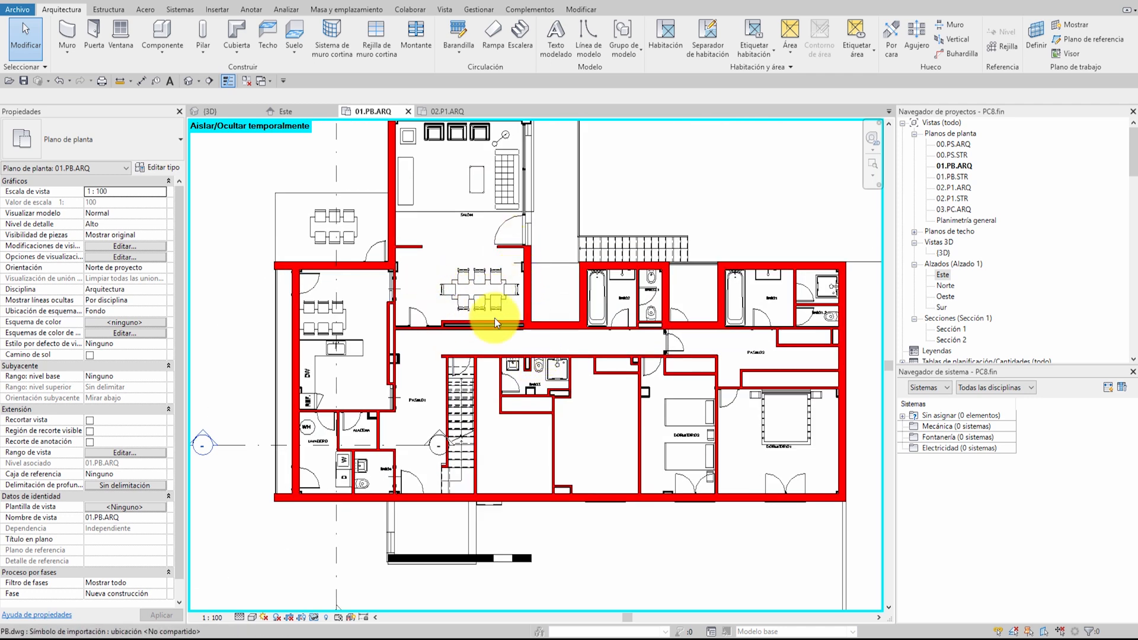
pyautogui.scroll(-3, 502, 297)
pyautogui.moveTo(589, 342)
pyautogui.mouseDown(button='middle')
pyautogui.moveTo(588, 362)
pyautogui.moveTo(572, 345)
pyautogui.mouseUp(button='middle')
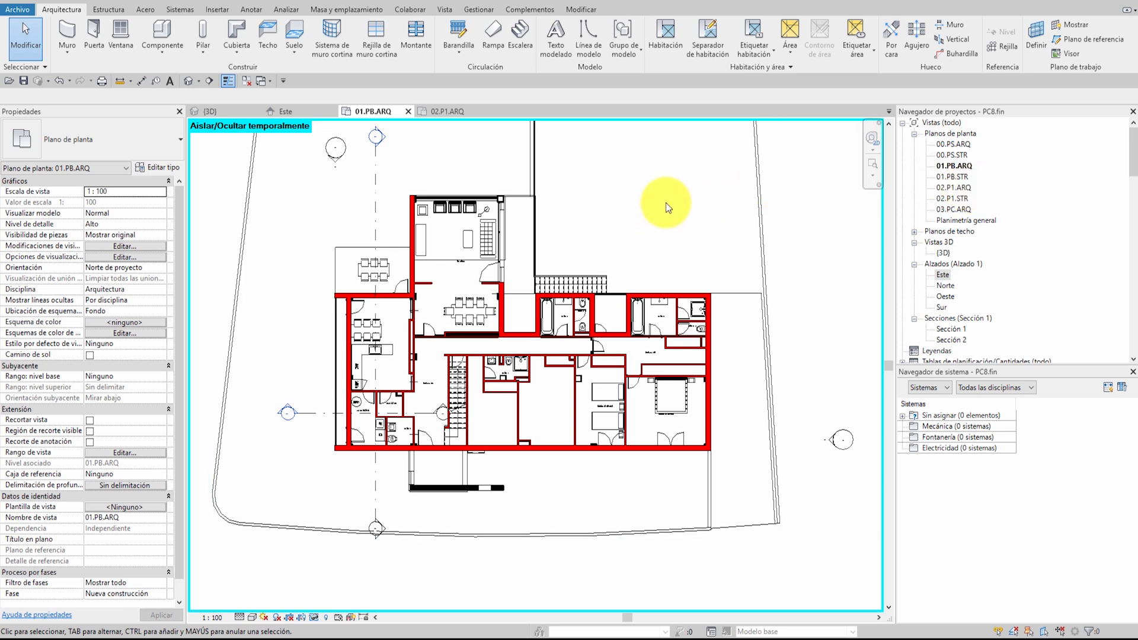
pyautogui.moveTo(491, 348)
pyautogui.mouseDown(button='middle')
pyautogui.moveTo(512, 335)
pyautogui.moveTo(508, 370)
pyautogui.moveTo(492, 349)
pyautogui.mouseUp(button='middle')
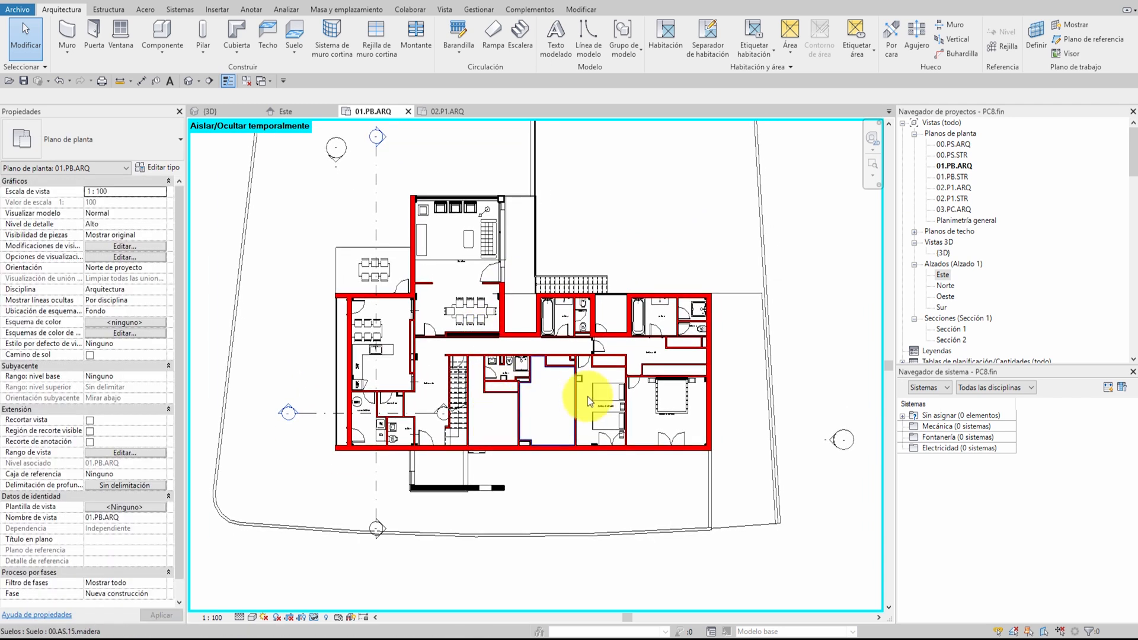
# In the plan's visibility/graphics overrides, set the Suelos category's projection surface background pattern to Relleno uniforme
pyautogui.press('v')
pyautogui.press('v')
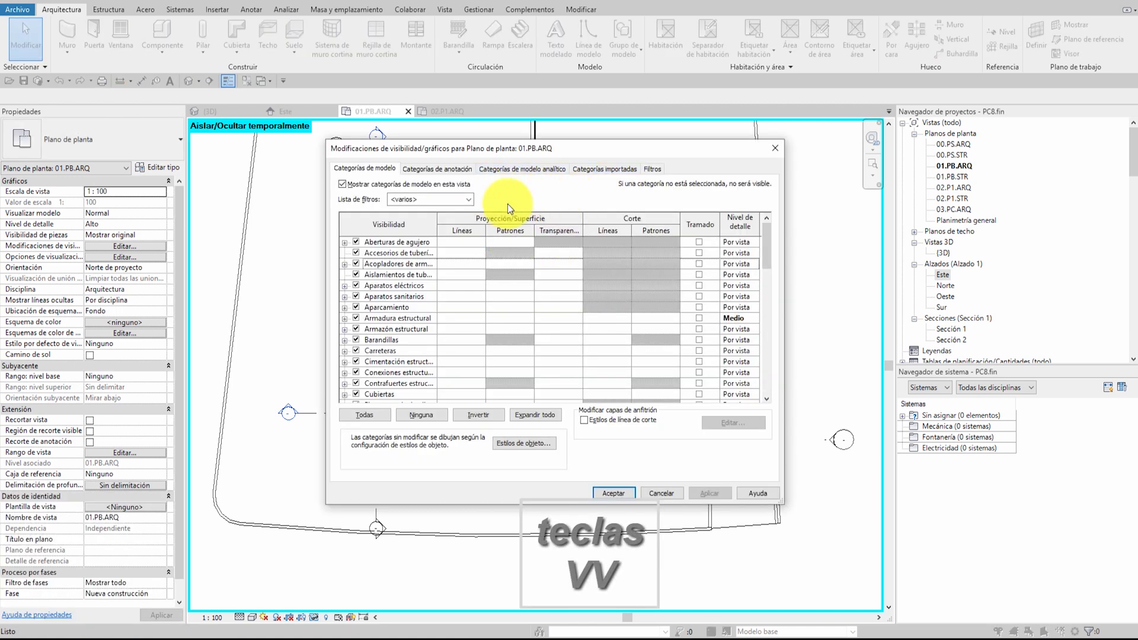
pyautogui.click(382, 285)
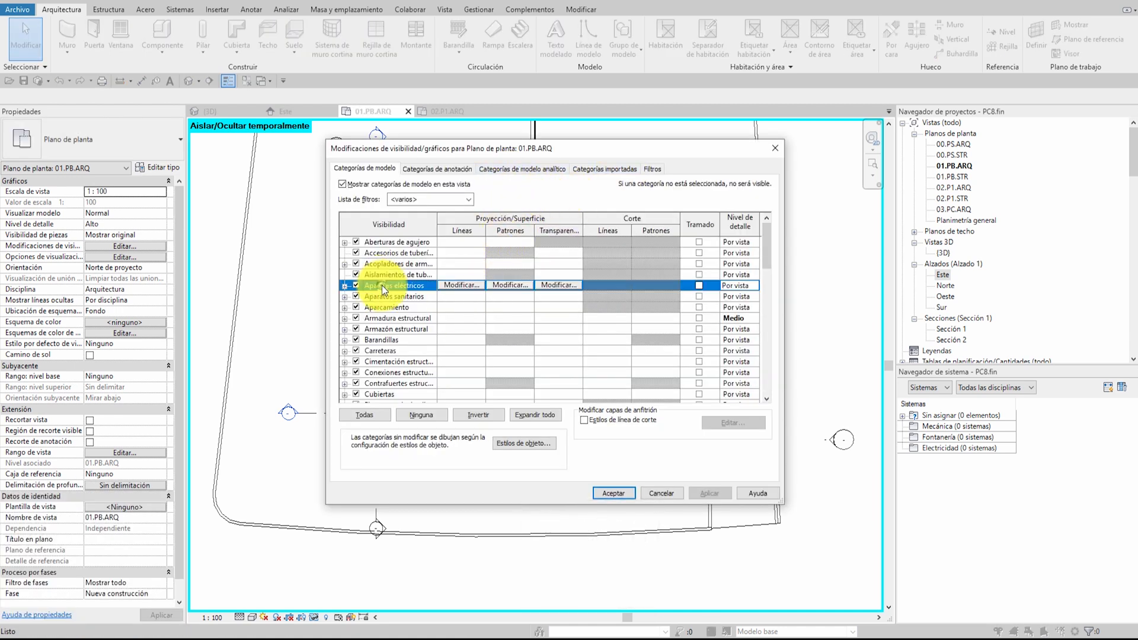
pyautogui.press('s')
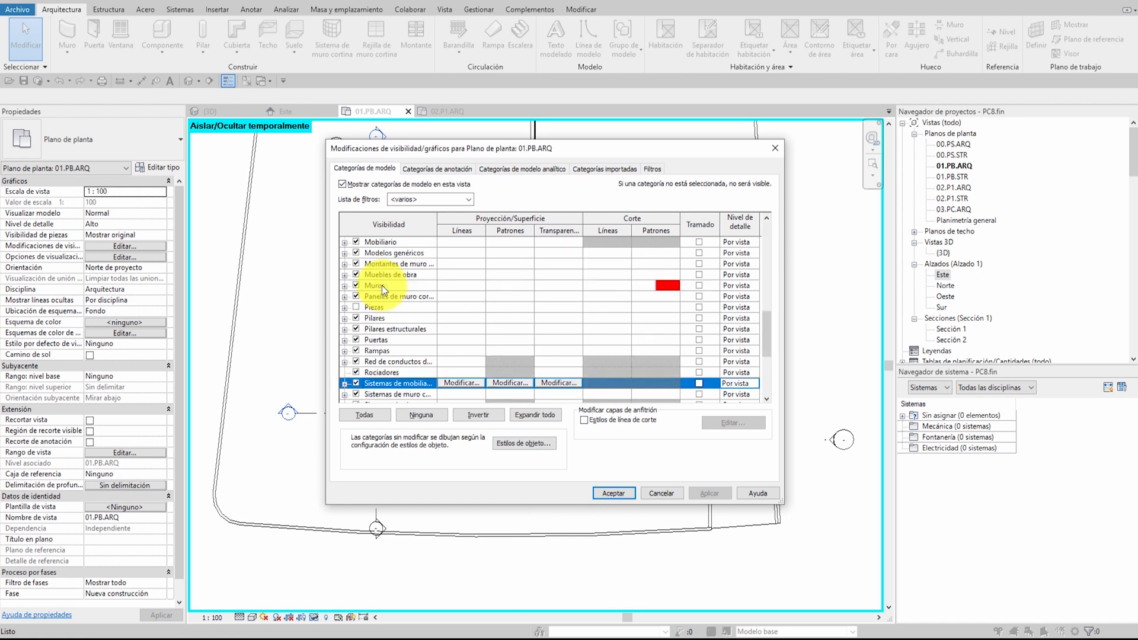
pyautogui.scroll(-11, 383, 286)
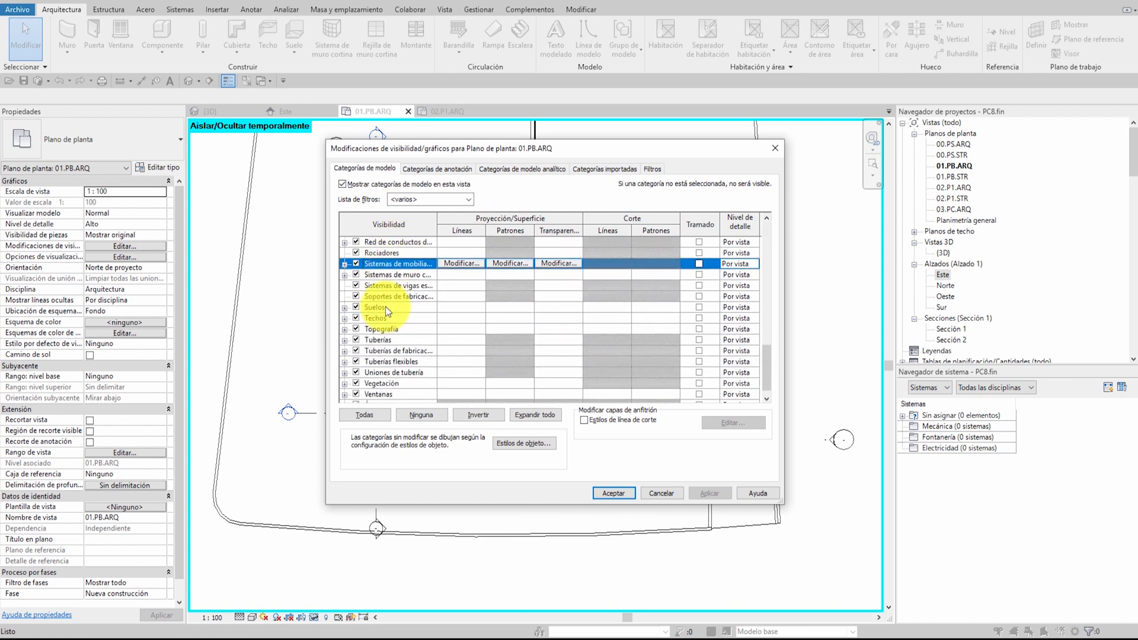
pyautogui.click(382, 308)
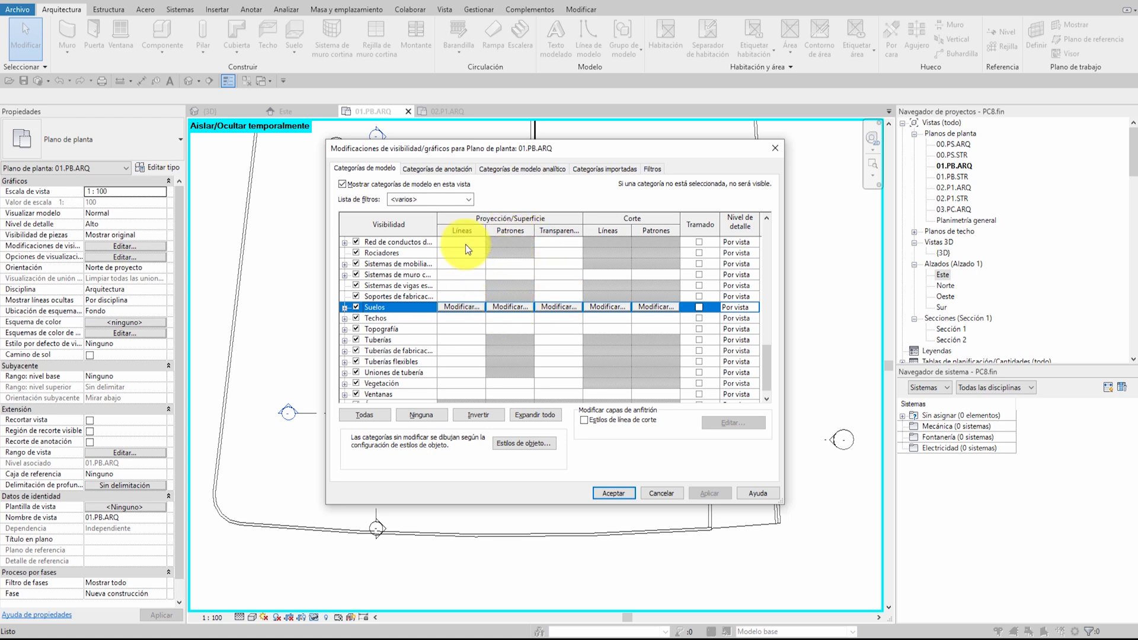
pyautogui.click(511, 307)
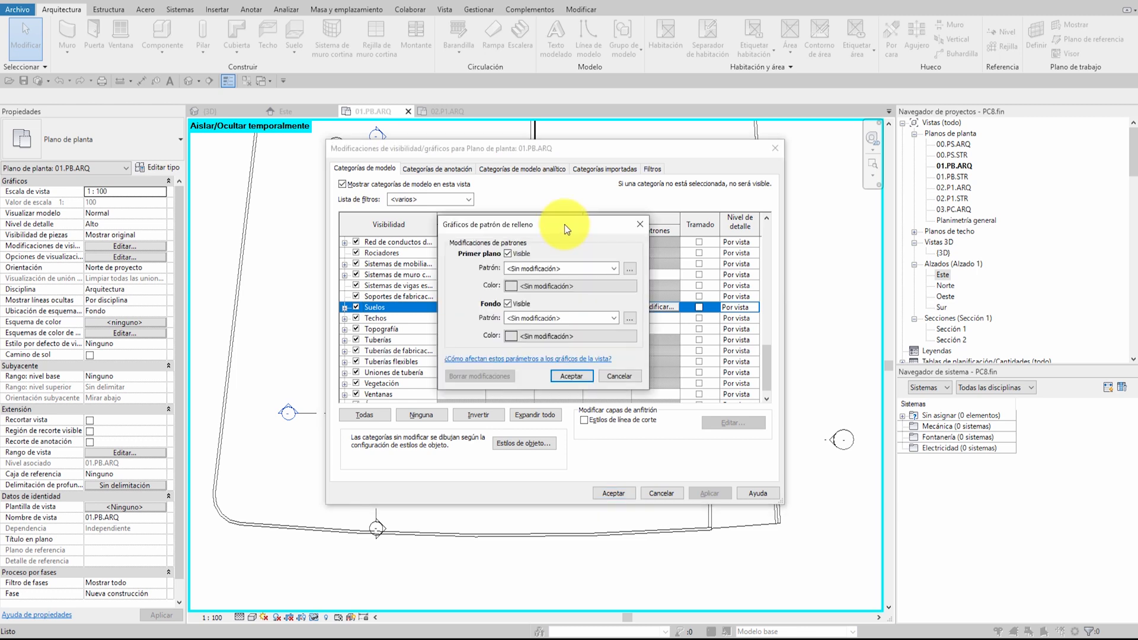
pyautogui.click(527, 304)
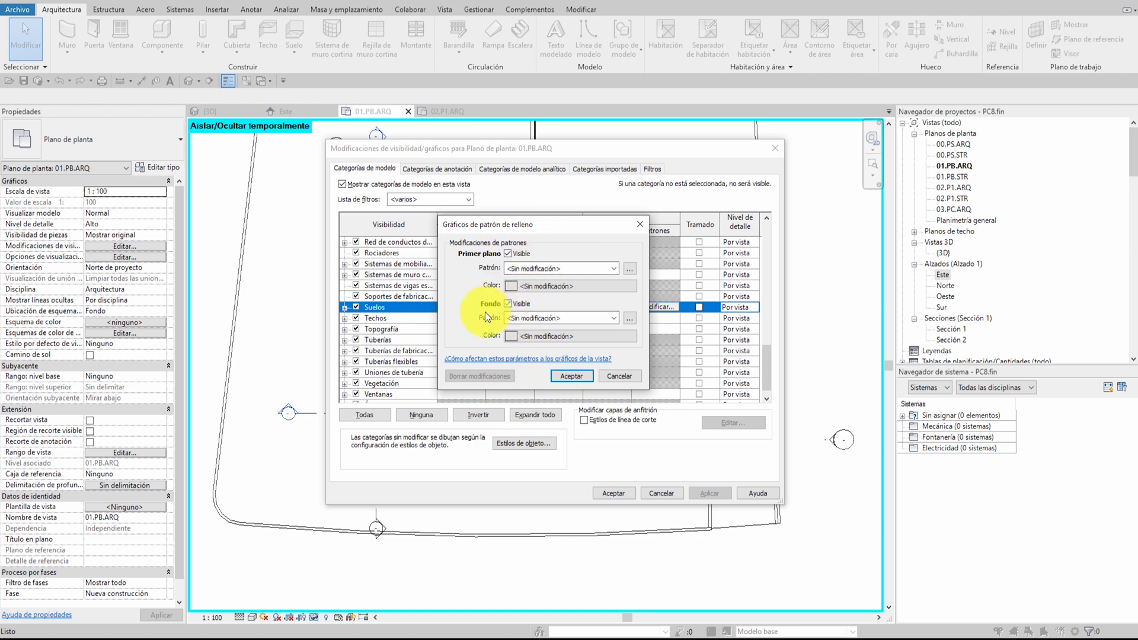
pyautogui.click(530, 318)
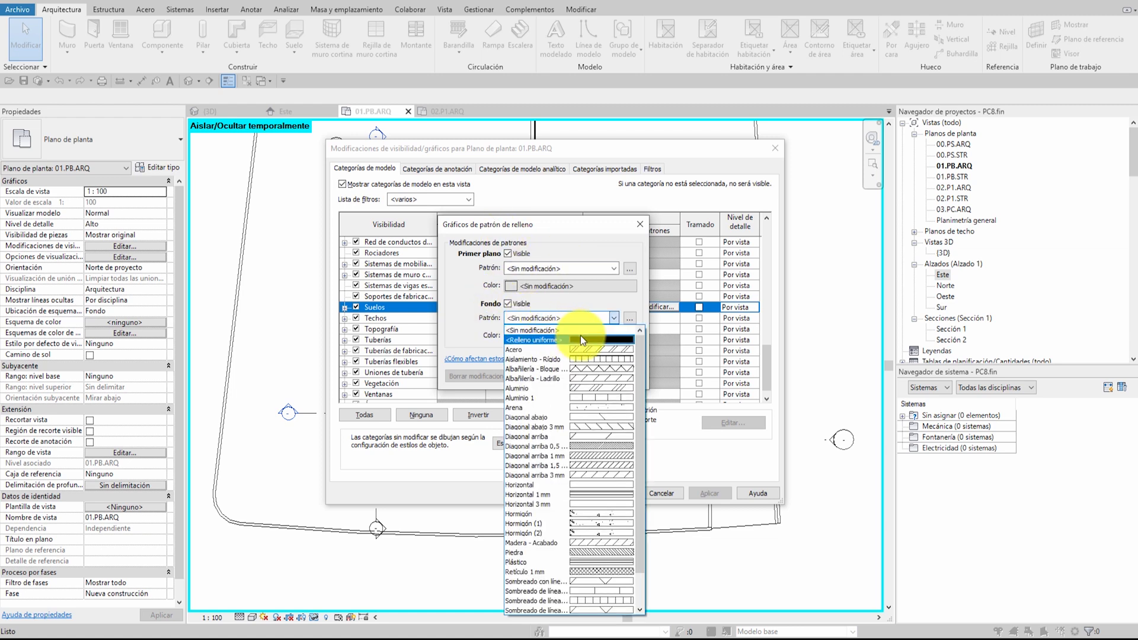
pyautogui.click(582, 339)
# Colour the Suelos background pattern RGB 027-240-015 and accept the view's visibility/graphics overrides
pyautogui.click(546, 336)
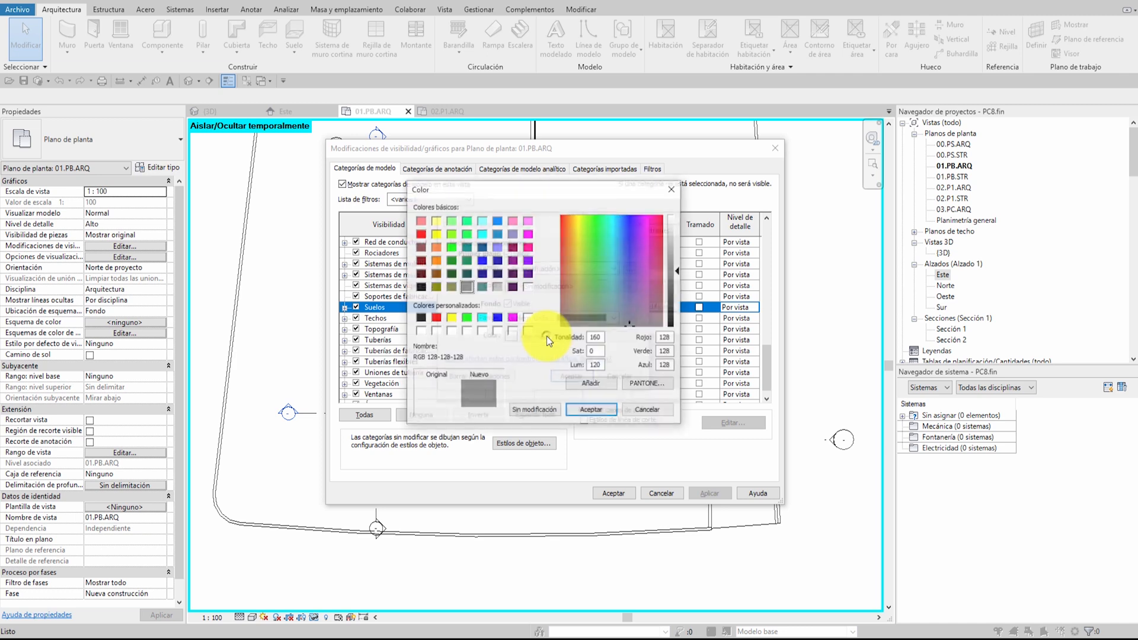
pyautogui.click(595, 230)
pyautogui.click(592, 411)
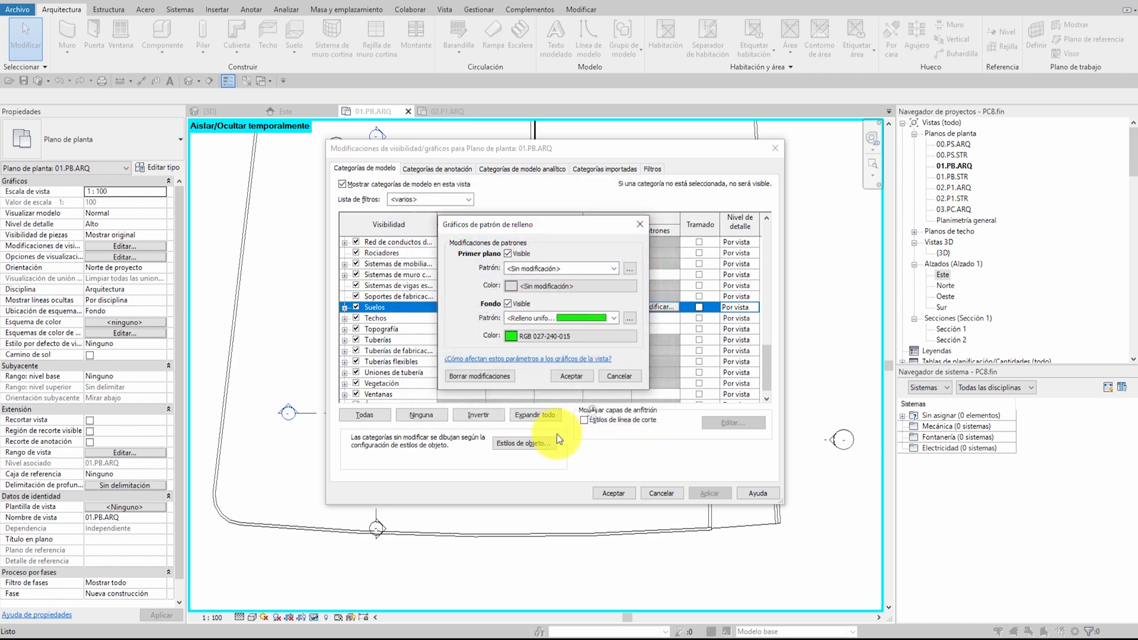
pyautogui.click(569, 376)
pyautogui.click(617, 493)
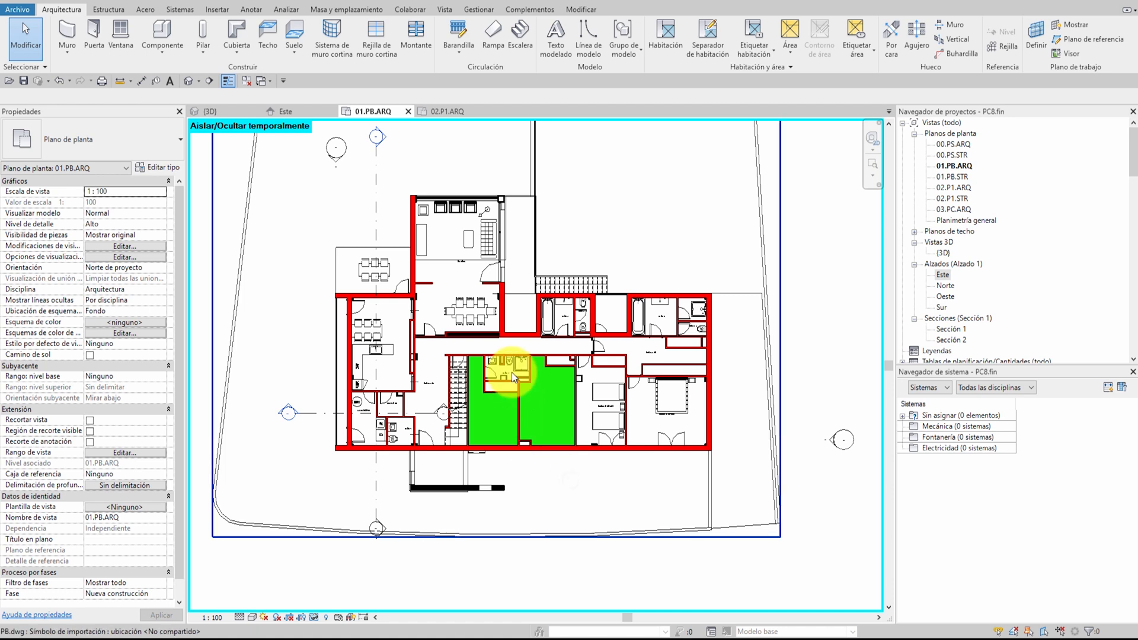
# Select the DORMITORIO3 wood floor, view its graphic override options for this view, and dismiss them and the selection
pyautogui.scroll(2, 511, 372)
pyautogui.moveTo(536, 438); pyautogui.dragTo(565, 353, button='middle')
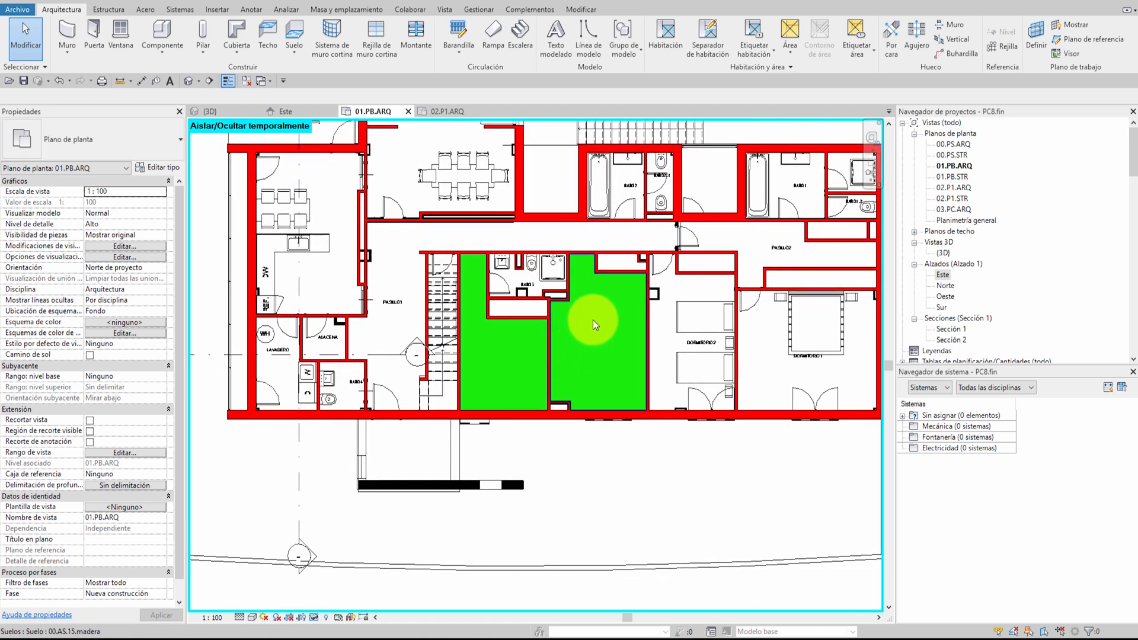
pyautogui.click(593, 319)
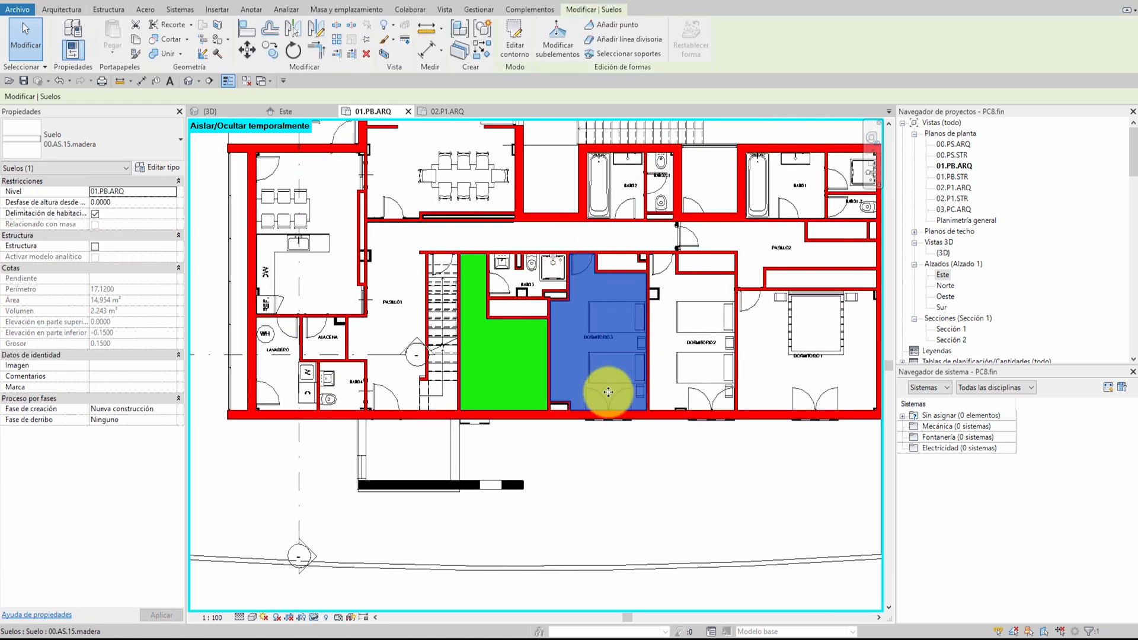
pyautogui.rightClick(596, 326)
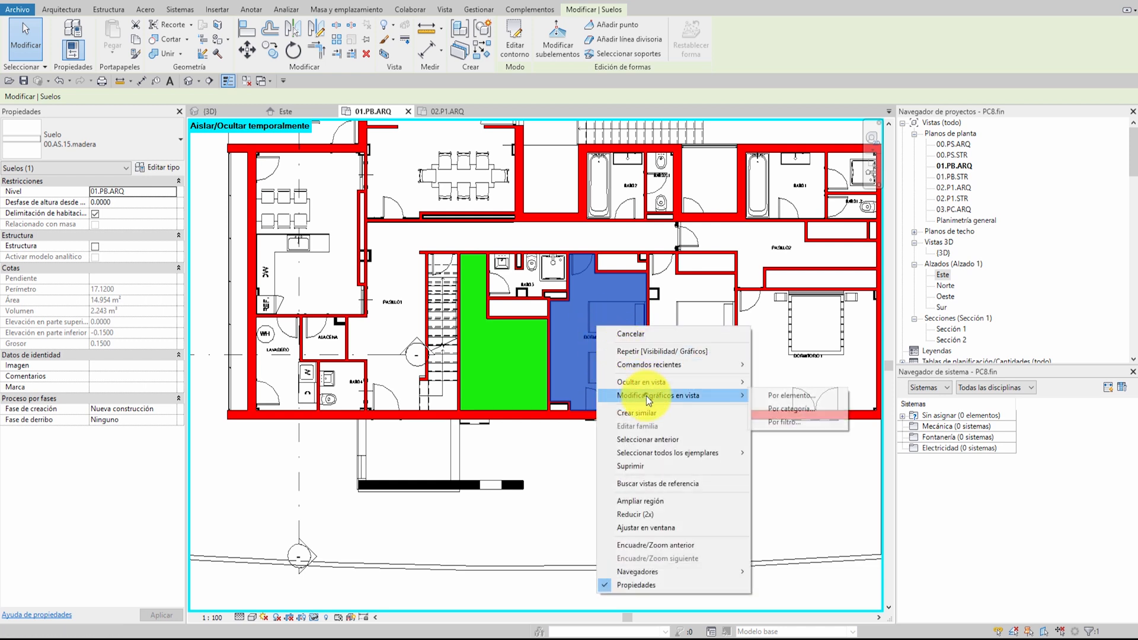
pyautogui.click(662, 333)
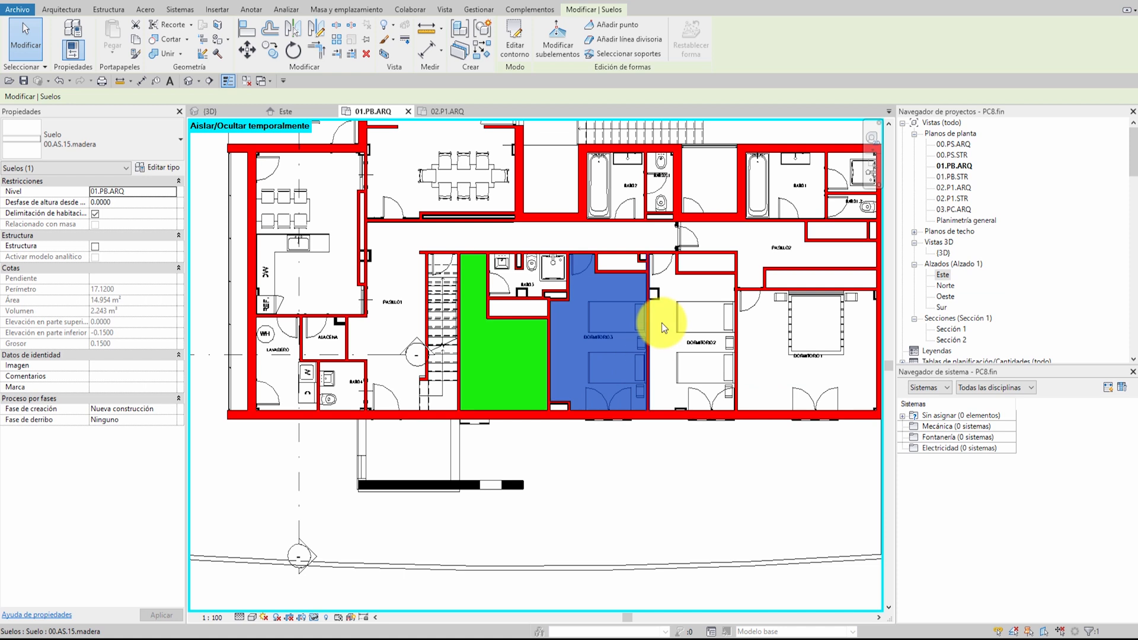
pyautogui.click(617, 446)
# Review the Suelos category's pattern override among the model categories of the plan's visibility/graphics settings
pyautogui.press('v')
pyautogui.press('v')
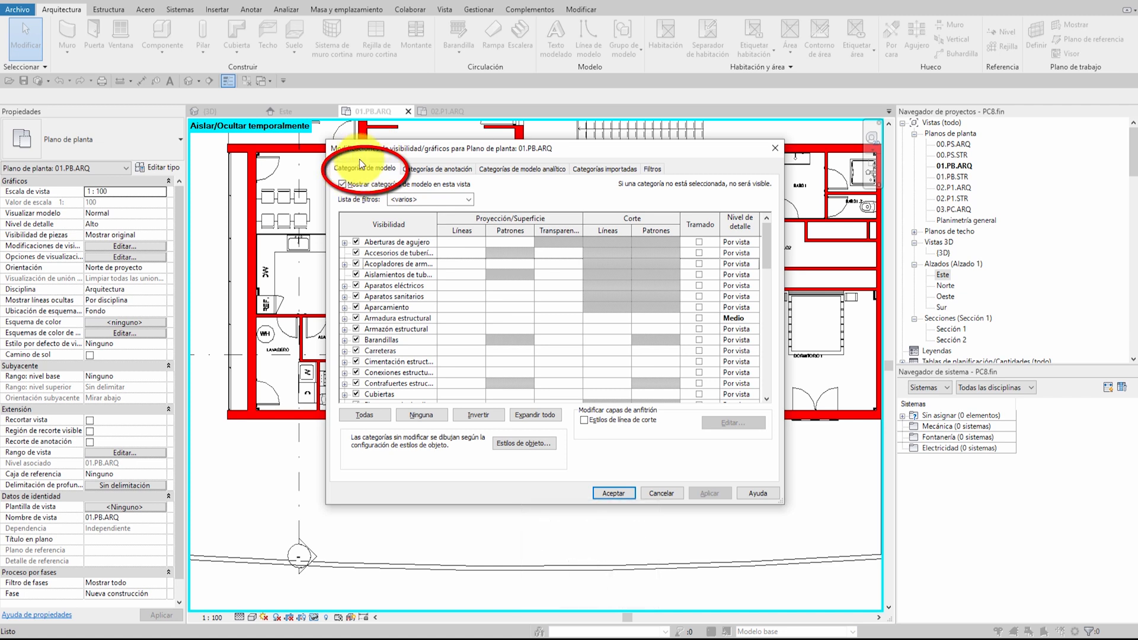
pyautogui.click(402, 300)
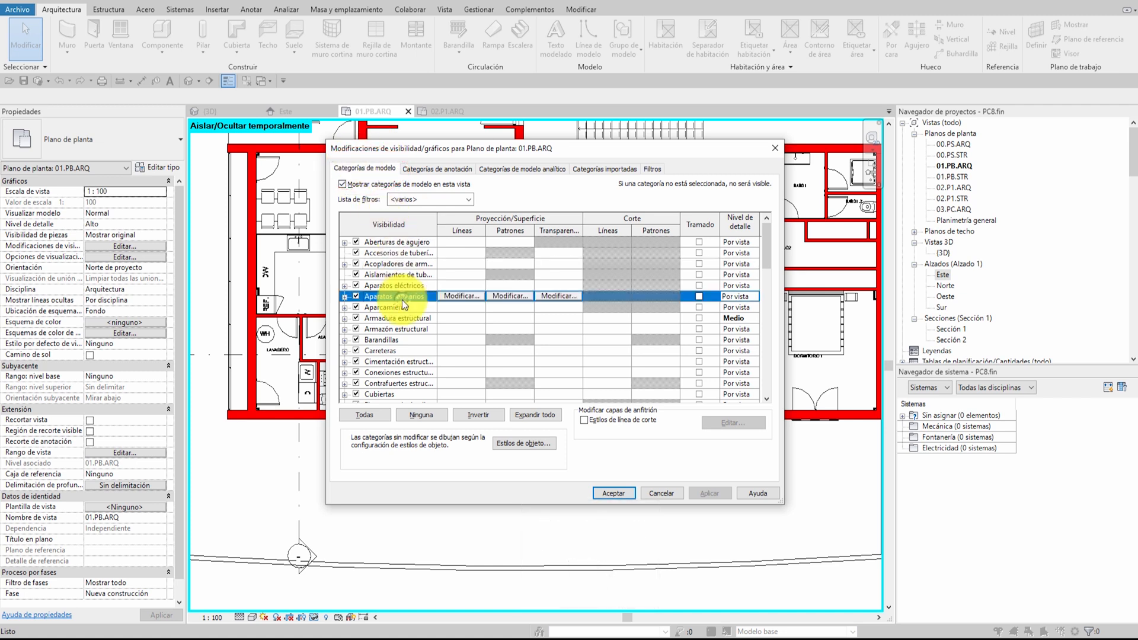
pyautogui.press('s')
pyautogui.scroll(-2, 398, 305)
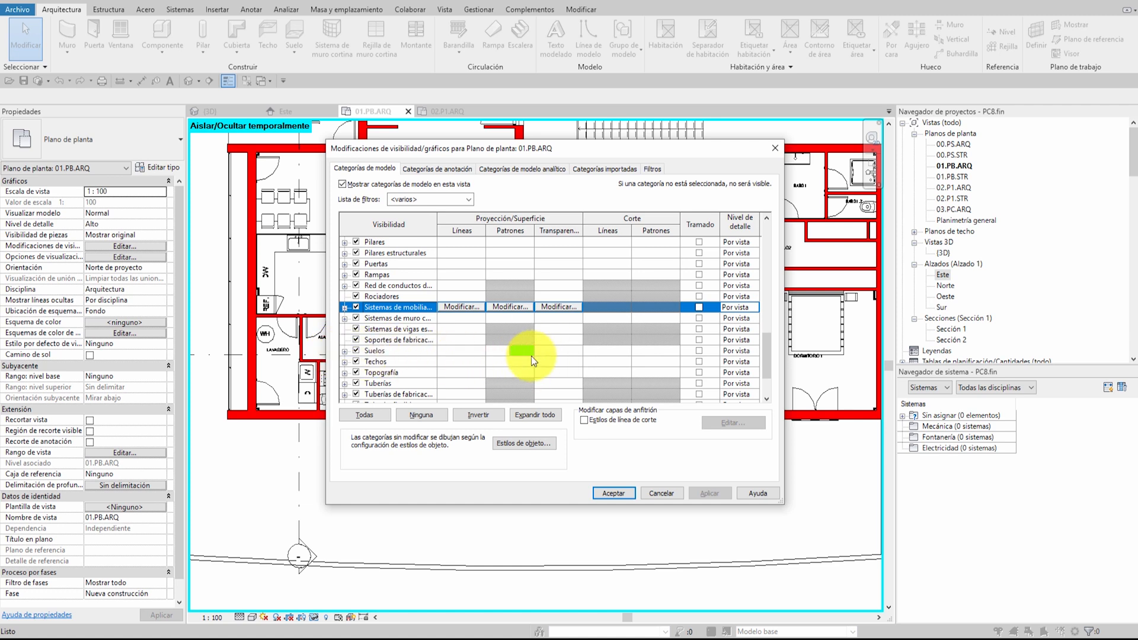
pyautogui.click(614, 493)
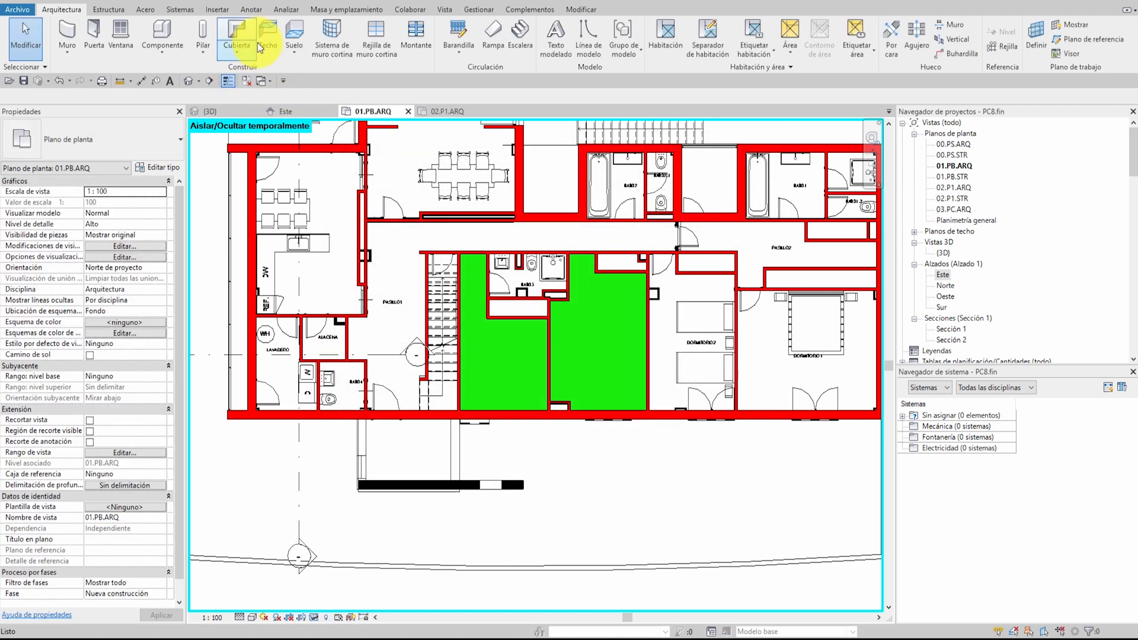
# Create a rectangular Por defecto - 30 cm test floor about 1.36 by 1.54 m outside the house below DORMITORIO3, and delete it
pyautogui.click(295, 28)
pyautogui.click(122, 131)
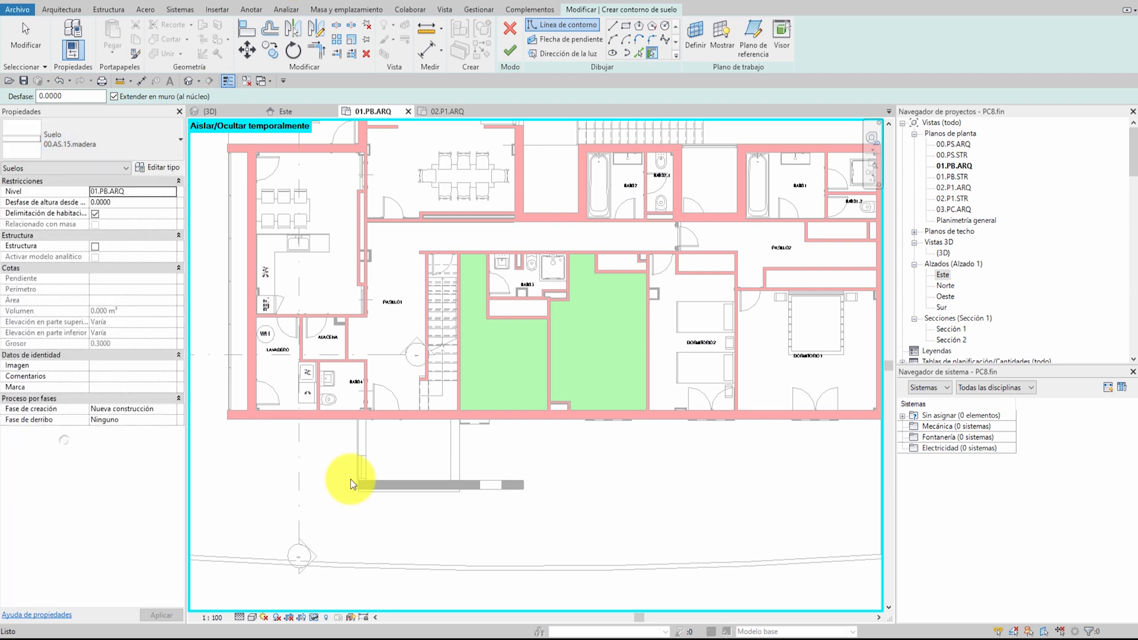
pyautogui.click(624, 24)
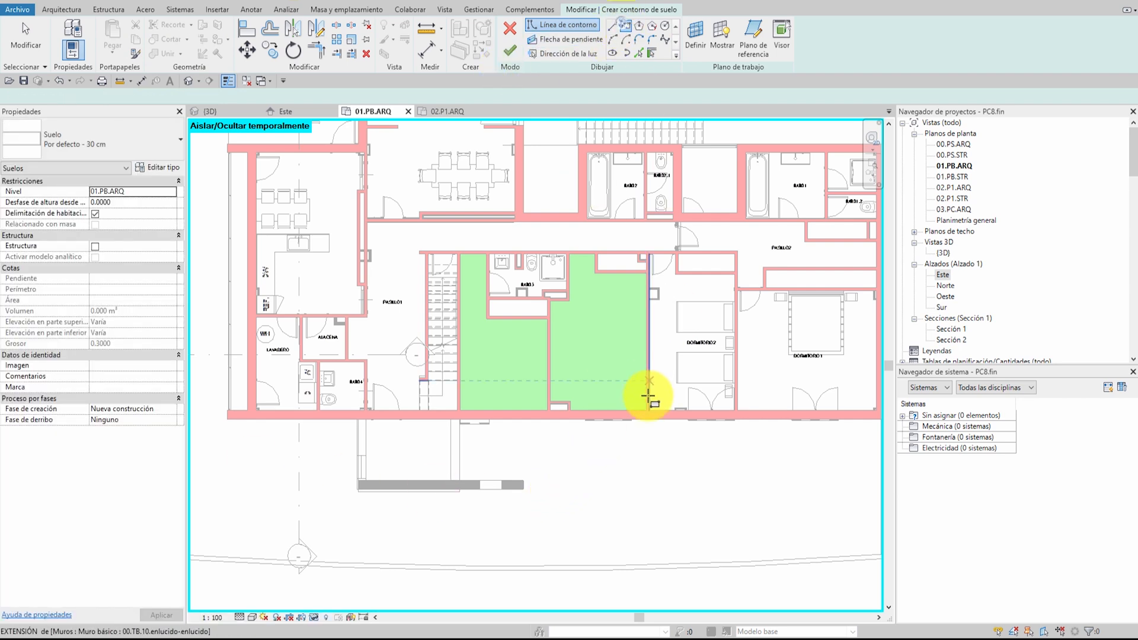
pyautogui.click(597, 451)
pyautogui.click(637, 498)
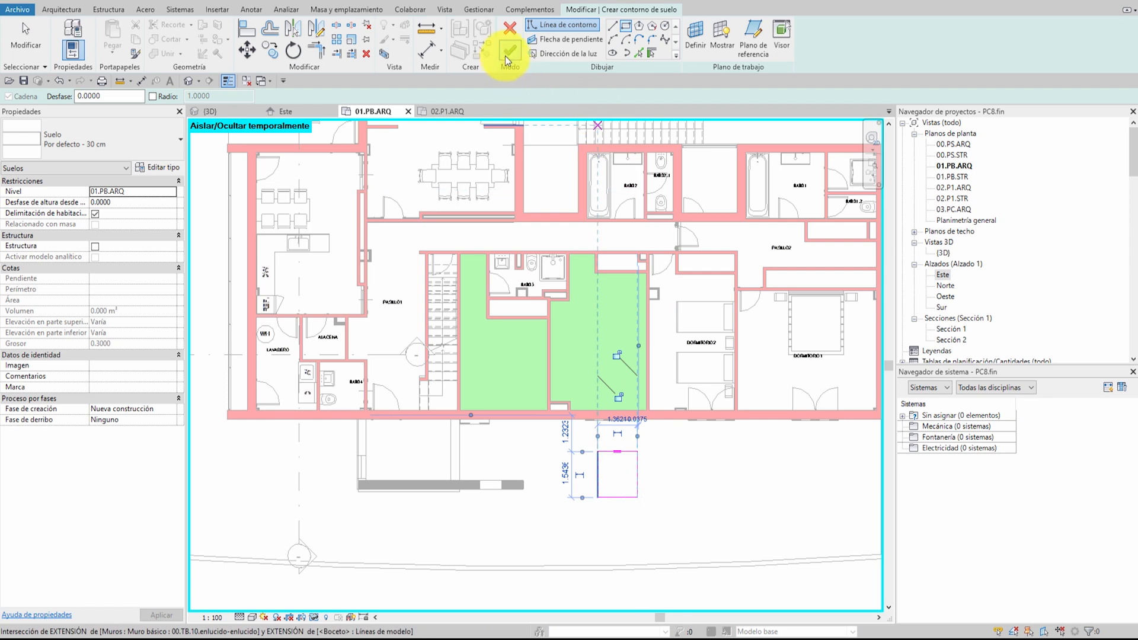
pyautogui.click(508, 53)
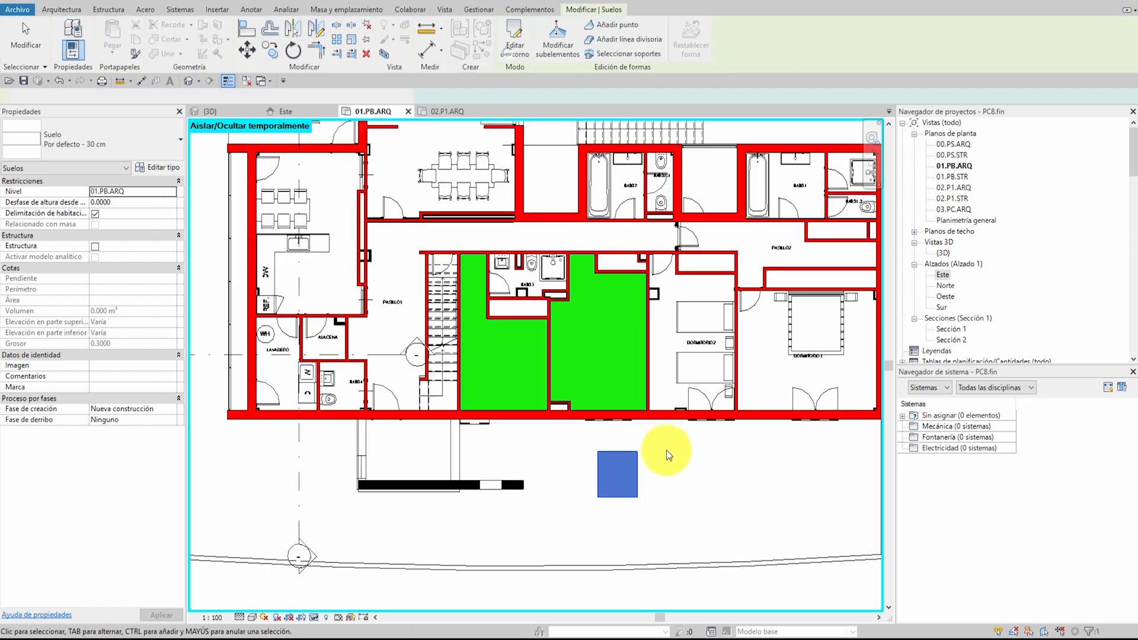
pyautogui.click(614, 464)
pyautogui.press('Delete')
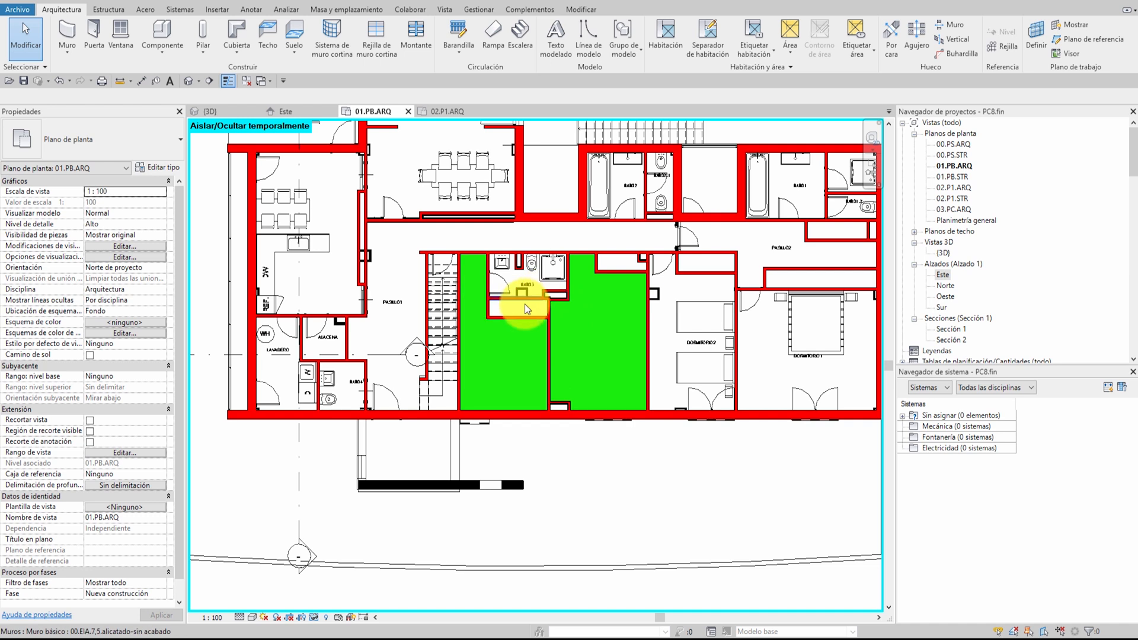
# Start a new architectural floor for BAÑO3 using the 00.AH.15.gres floor type
pyautogui.scroll(5, 523, 299)
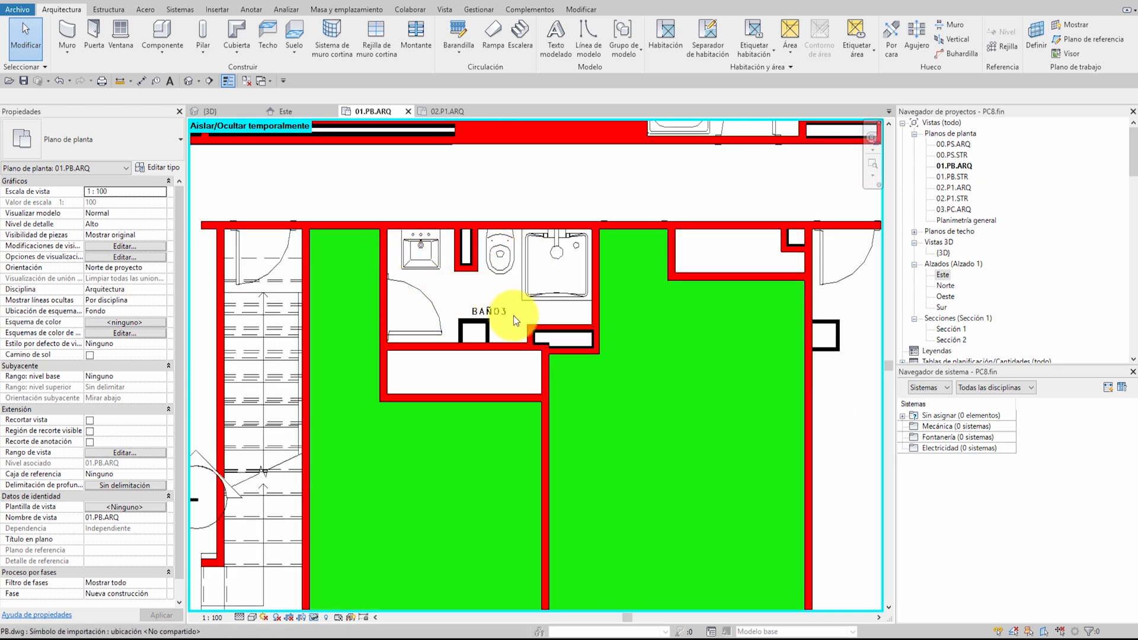
pyautogui.click(301, 29)
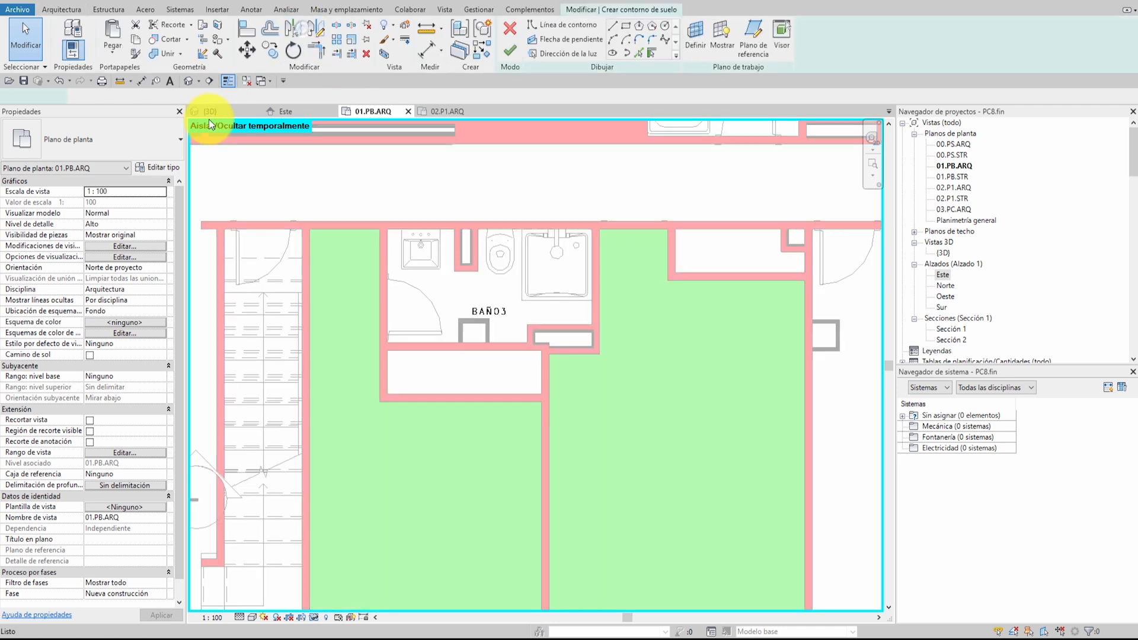
pyautogui.click(111, 137)
pyautogui.scroll(10, 114, 309)
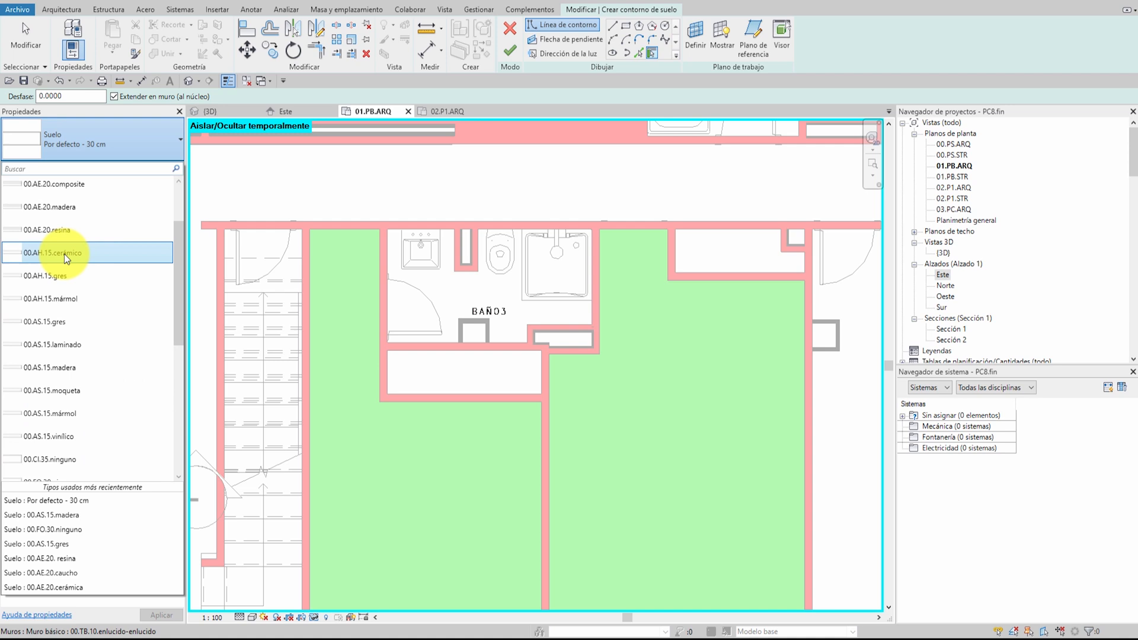
pyautogui.click(57, 277)
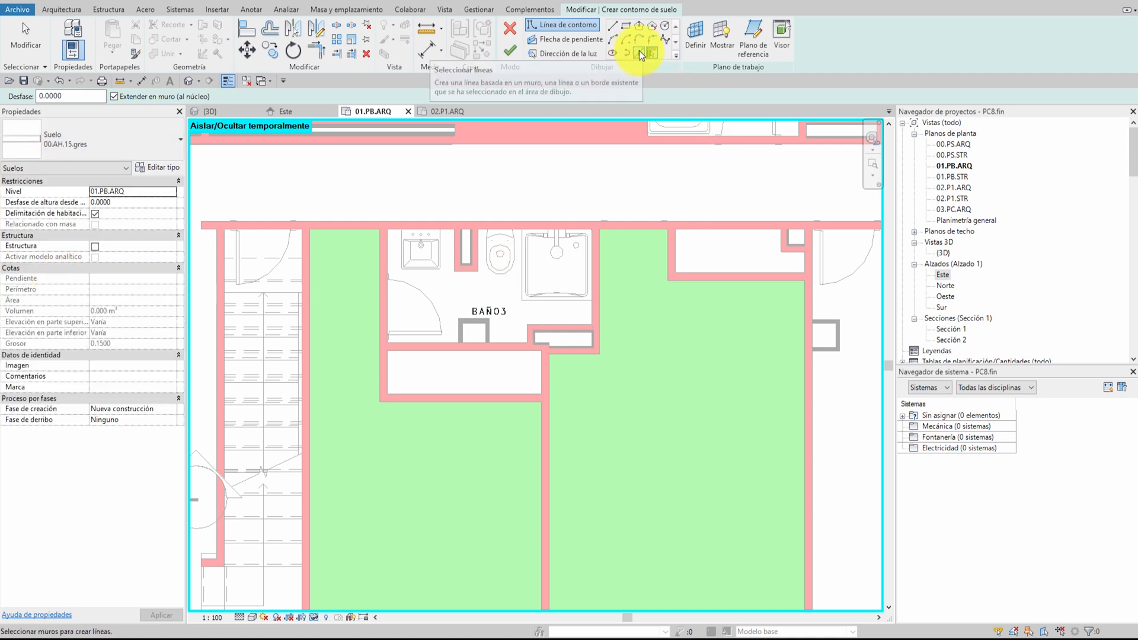
# Pick the wall faces around BAÑO3, including the small shaft recesses, as the floor's boundary lines
pyautogui.click(639, 52)
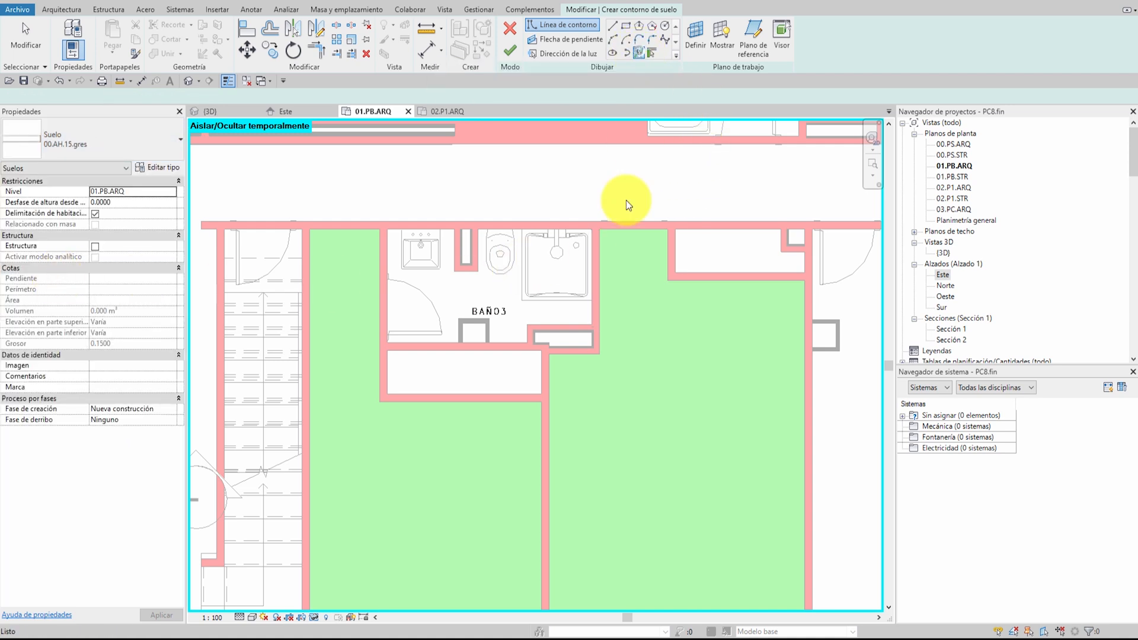
pyautogui.click(410, 230)
pyautogui.click(454, 256)
pyautogui.click(466, 272)
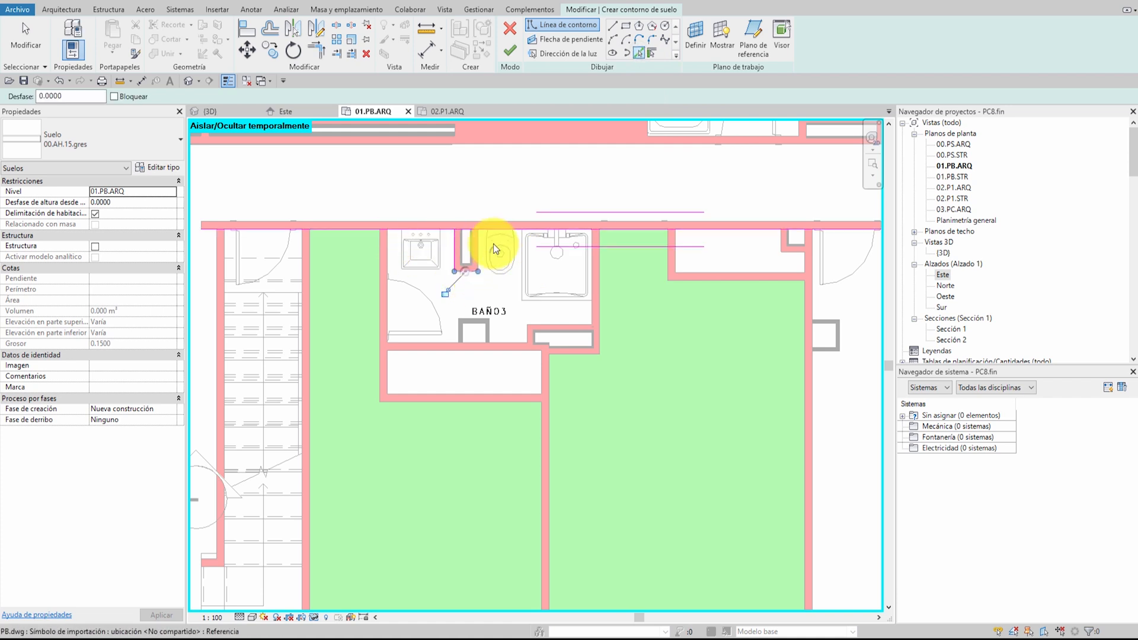
pyautogui.click(477, 241)
pyautogui.click(592, 307)
pyautogui.click(563, 324)
pyautogui.click(527, 335)
pyautogui.click(510, 342)
pyautogui.click(389, 325)
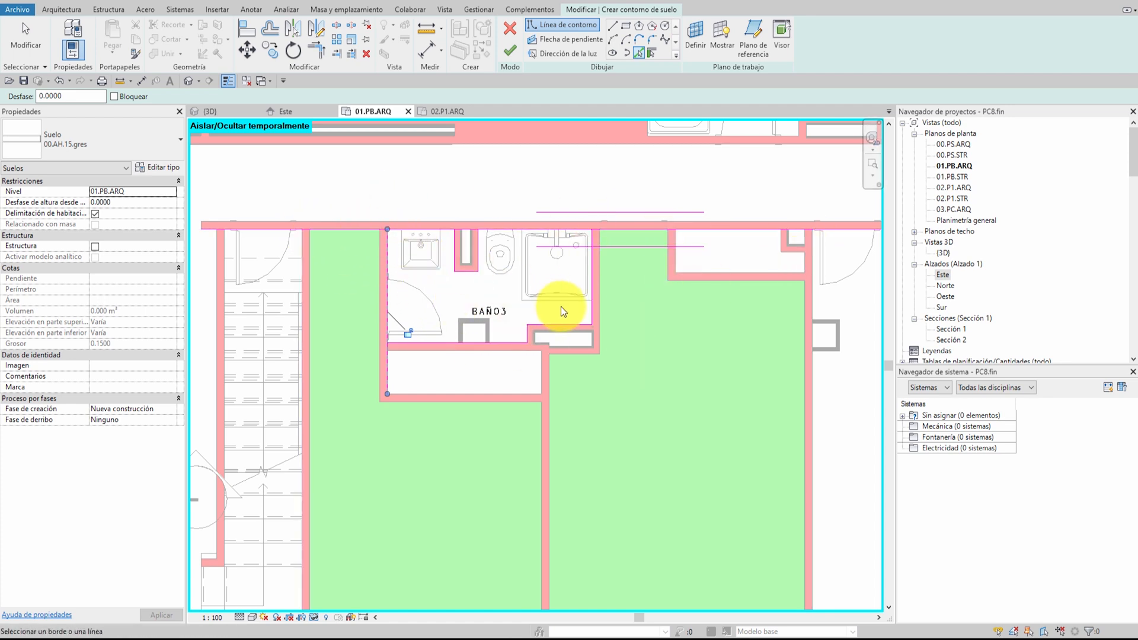
# Split and trim the boundary lines into one closed loop around BAÑO3 and its upper shaft, and finish the floor
pyautogui.press('t')
pyautogui.press('r')
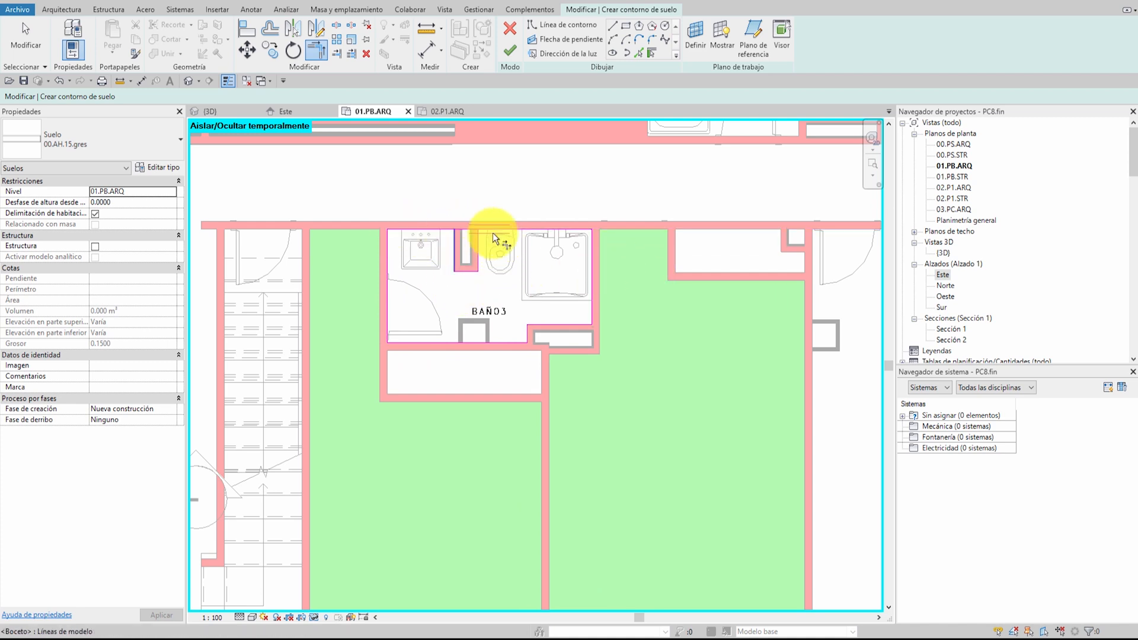
pyautogui.press('s')
pyautogui.press('l')
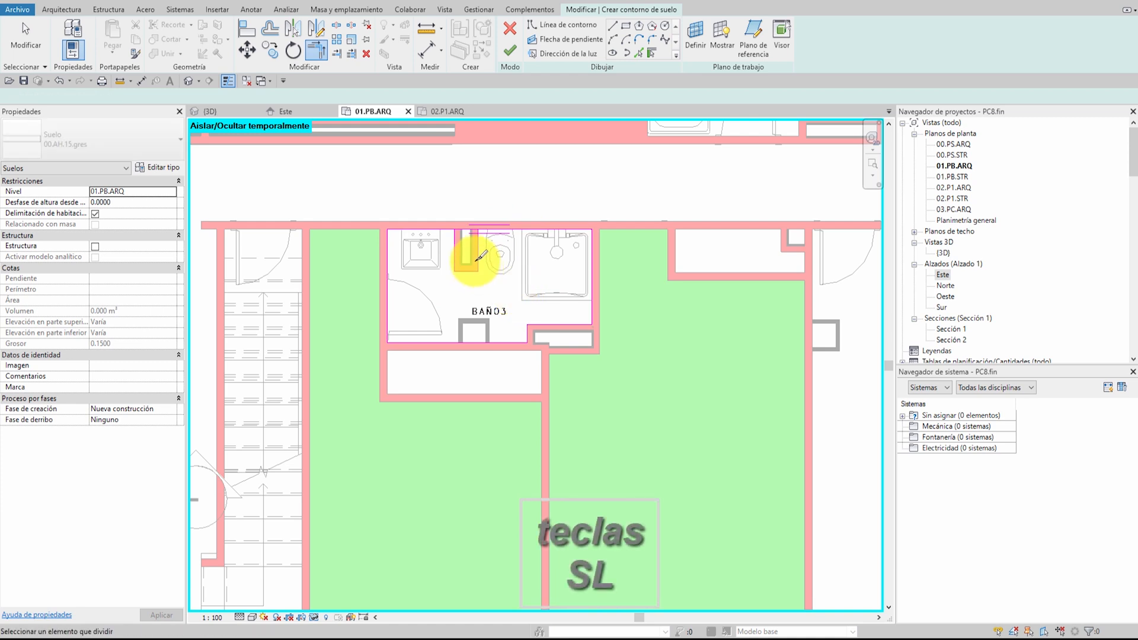
pyautogui.click(467, 230)
pyautogui.press('Escape')
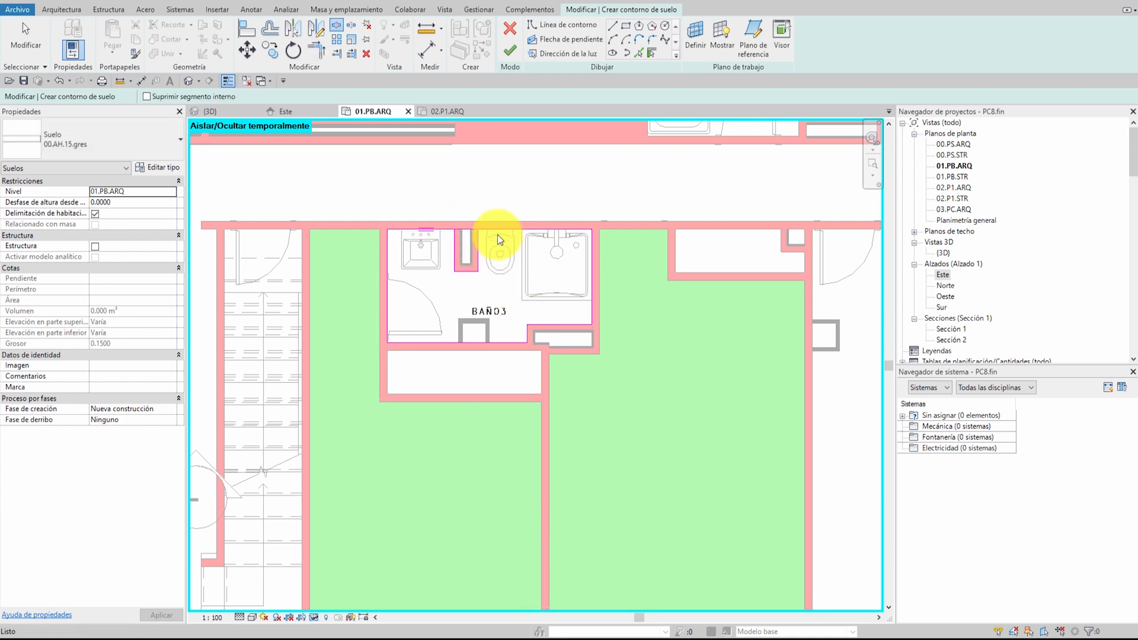
pyautogui.click(455, 232)
pyautogui.click(532, 254)
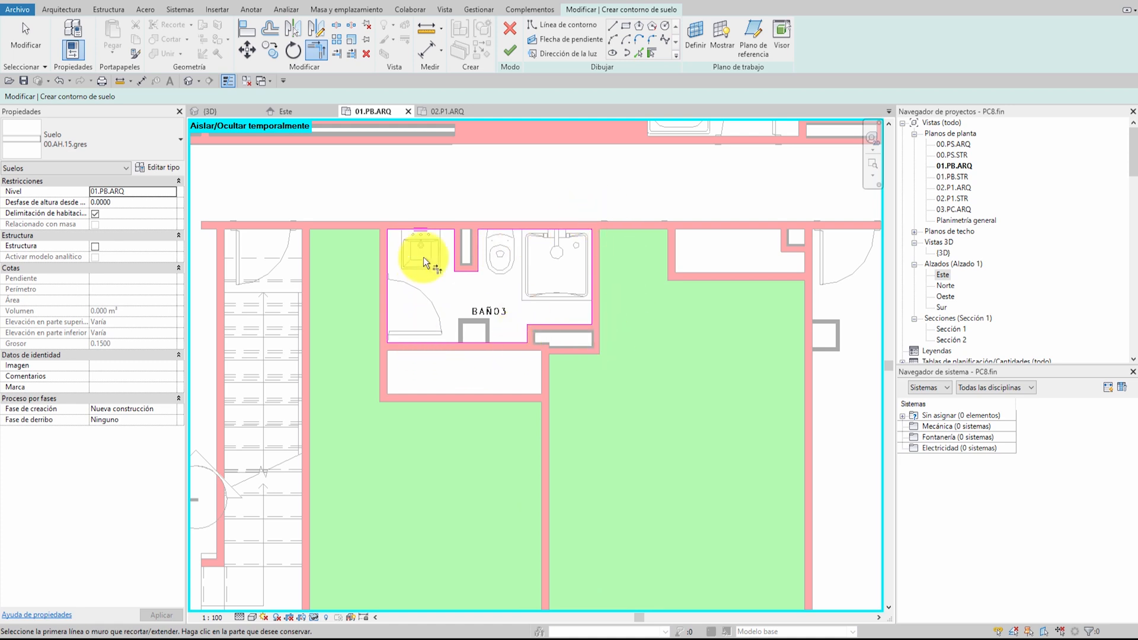
pyautogui.click(511, 54)
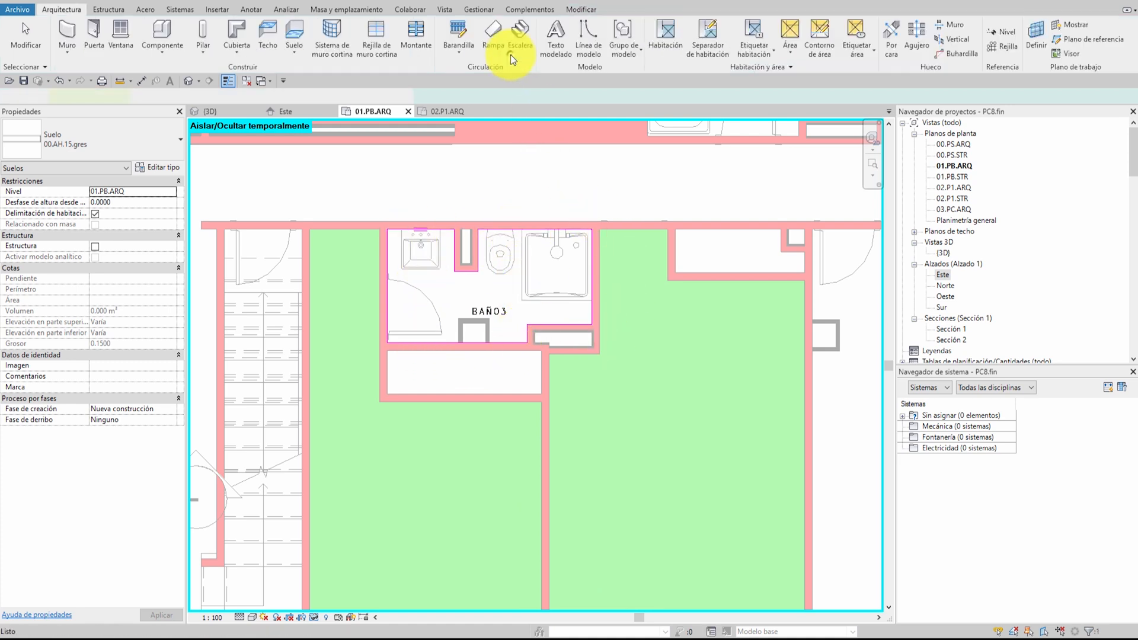
pyautogui.click(530, 187)
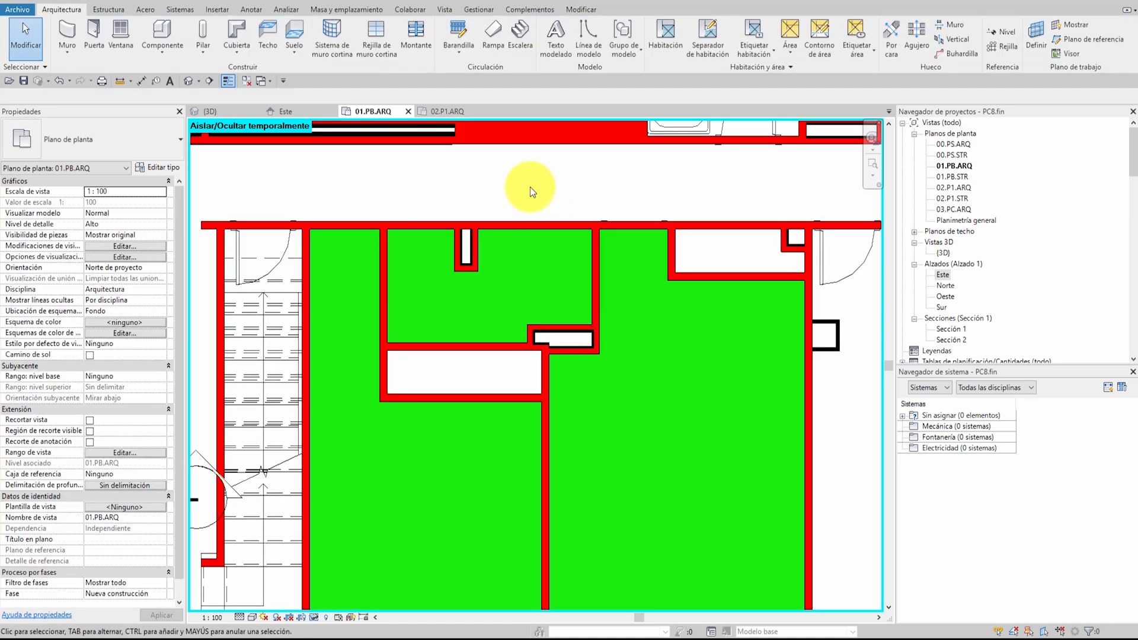
# Inspect the properties of the BAÑO3 floor and the adjoining DORMITORIO4 floor
pyautogui.click(528, 267)
pyautogui.press('Escape')
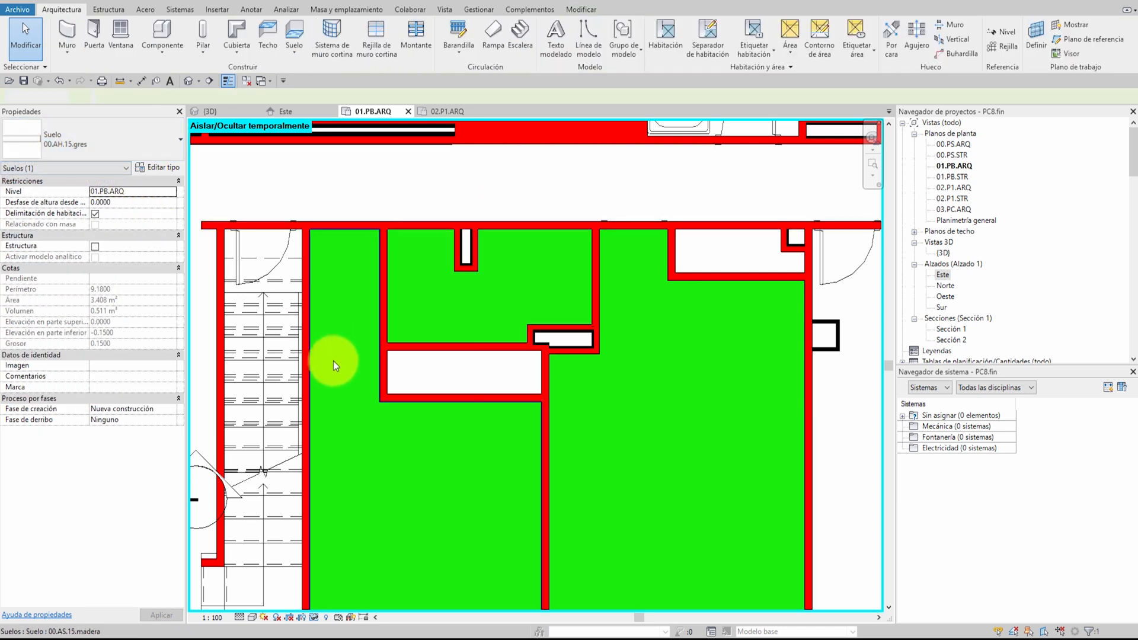
pyautogui.click(339, 335)
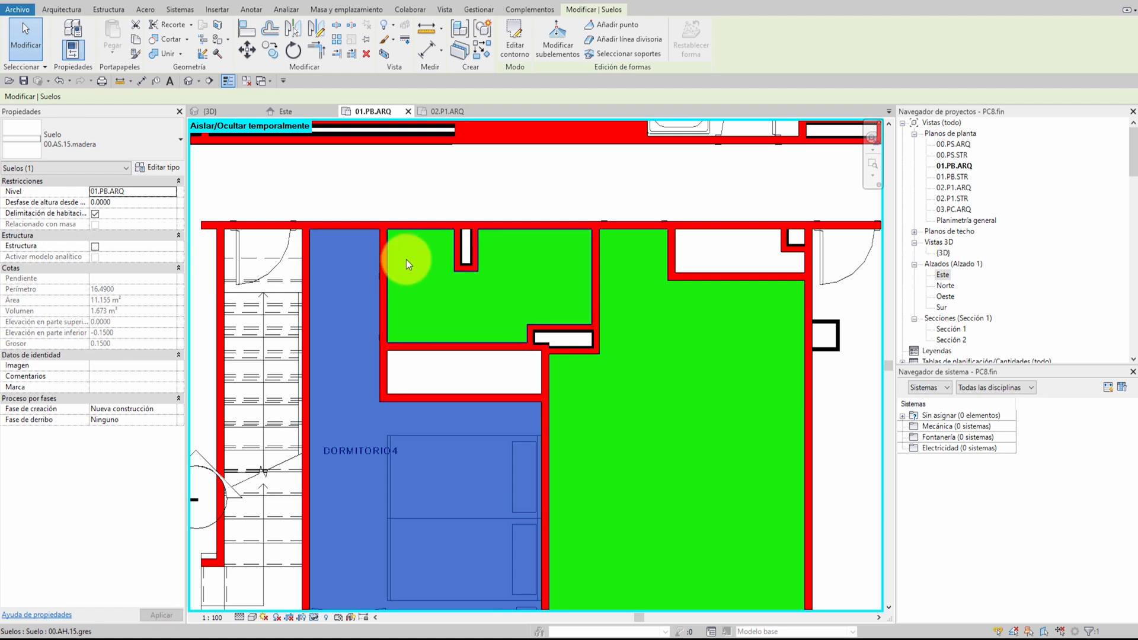
# Review the Suelos pattern override in the plan's visibility/graphics settings, and close them and clear the floor selection
pyautogui.press('v')
pyautogui.press('g')
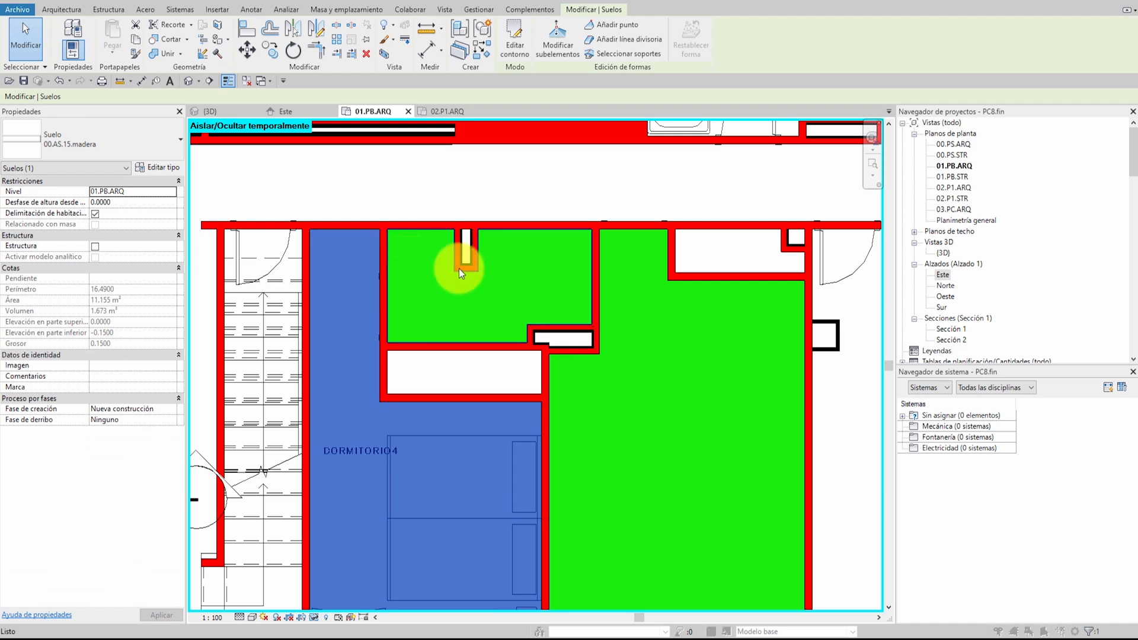
pyautogui.click(392, 255)
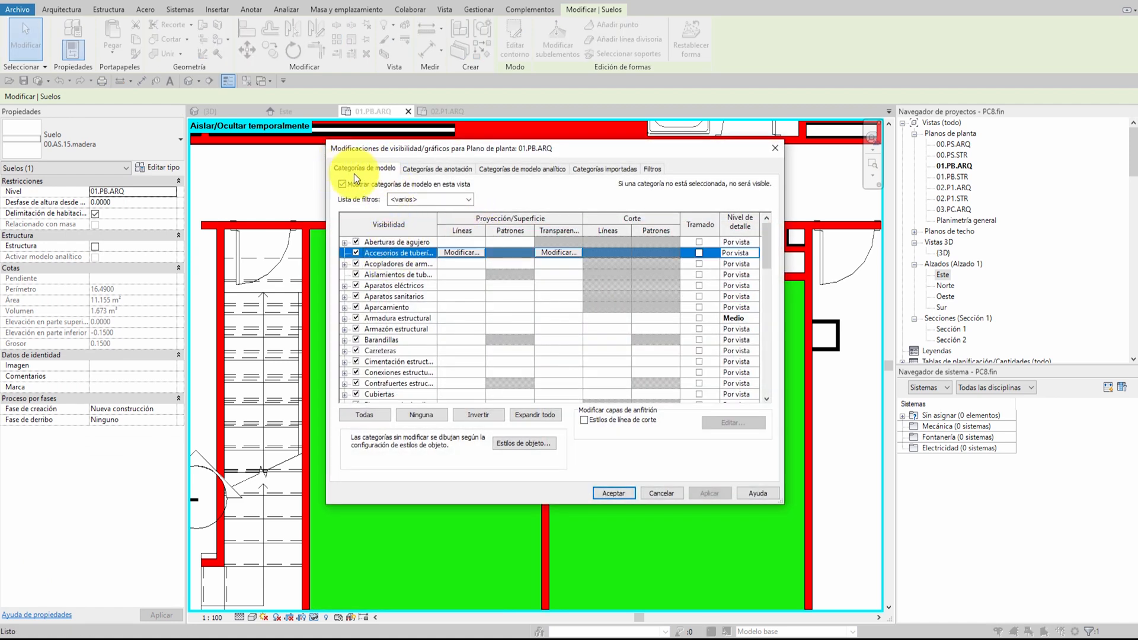
pyautogui.click(391, 308)
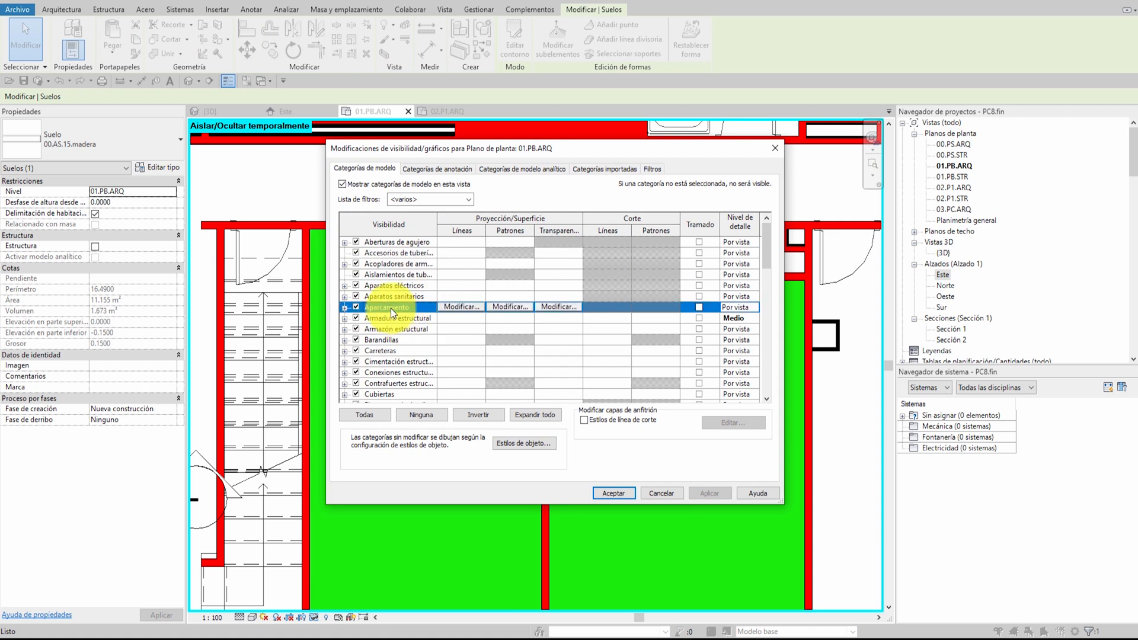
pyautogui.press('s')
pyautogui.scroll(-3, 390, 313)
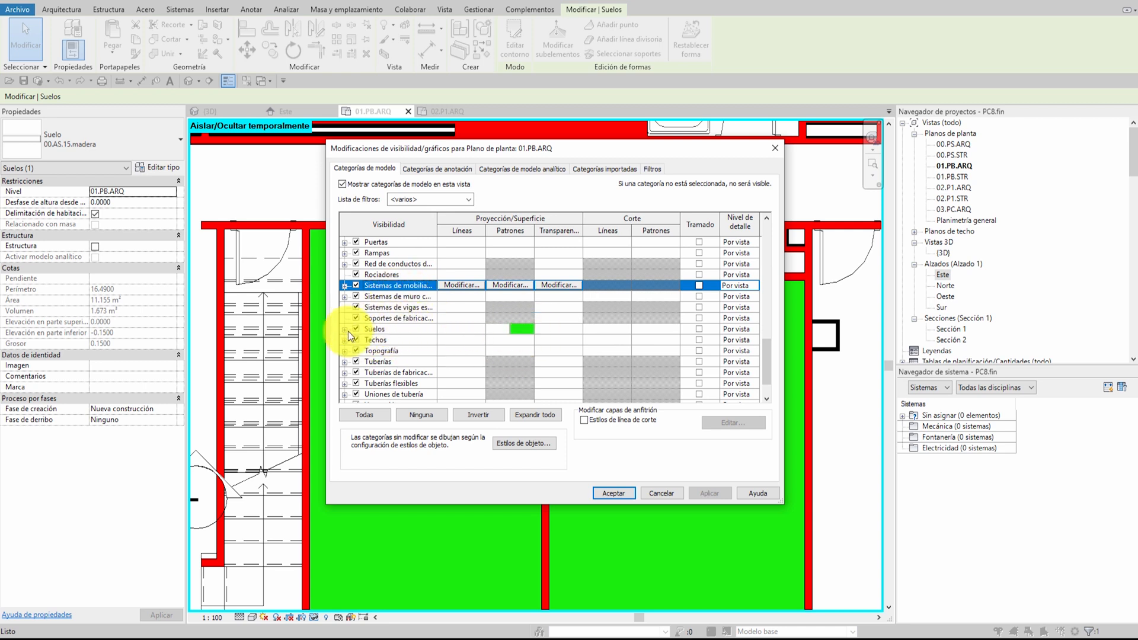
pyautogui.click(766, 148)
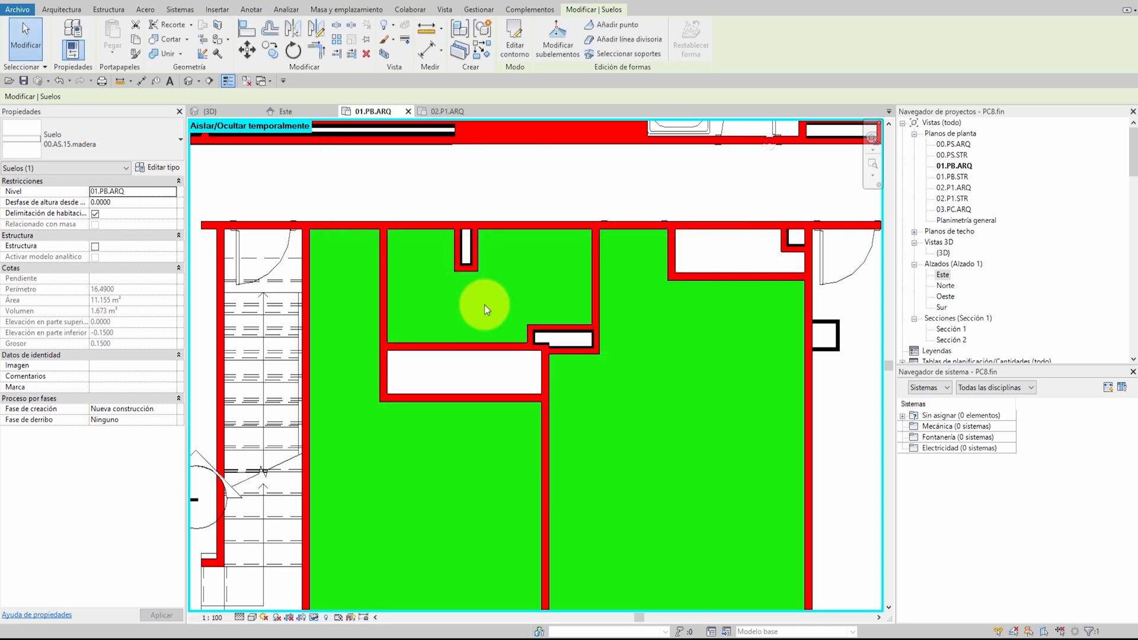
pyautogui.press('Escape')
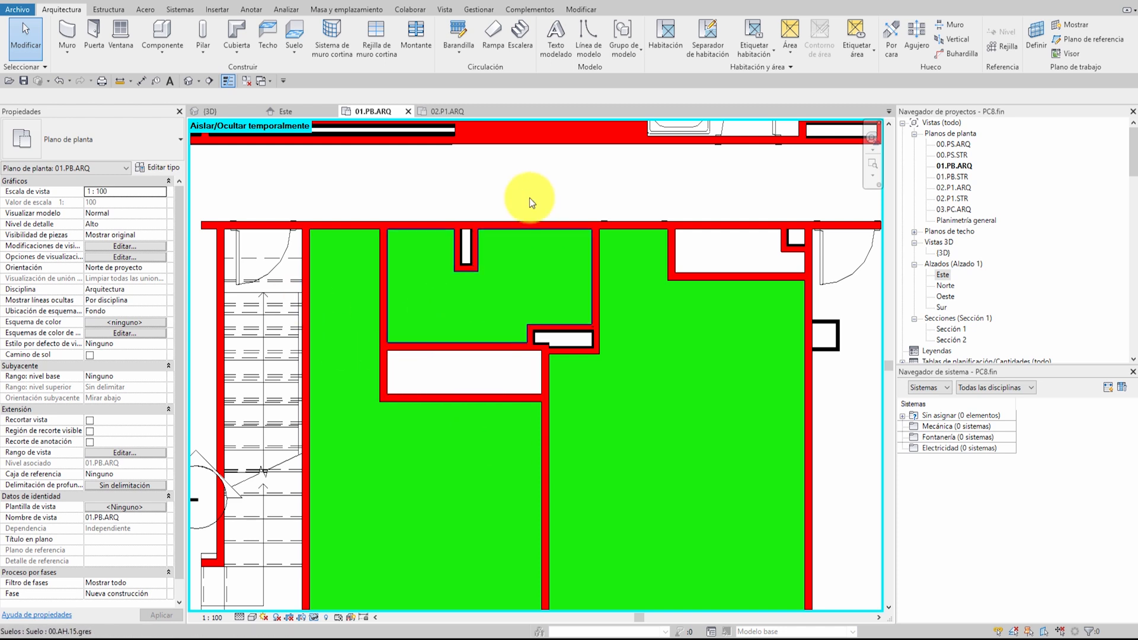
# Create a rectangular 00.AS.15.gres floor filling the closet space between BAÑO3 and DORMITORIO4
pyautogui.click(293, 33)
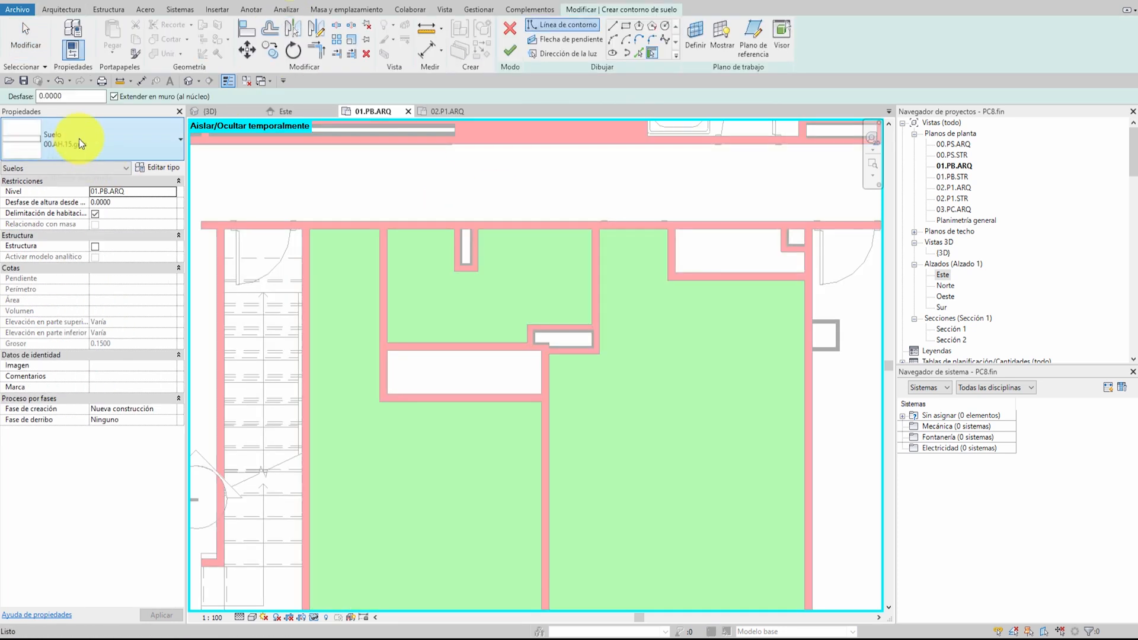
pyautogui.click(79, 139)
pyautogui.scroll(-1, 89, 332)
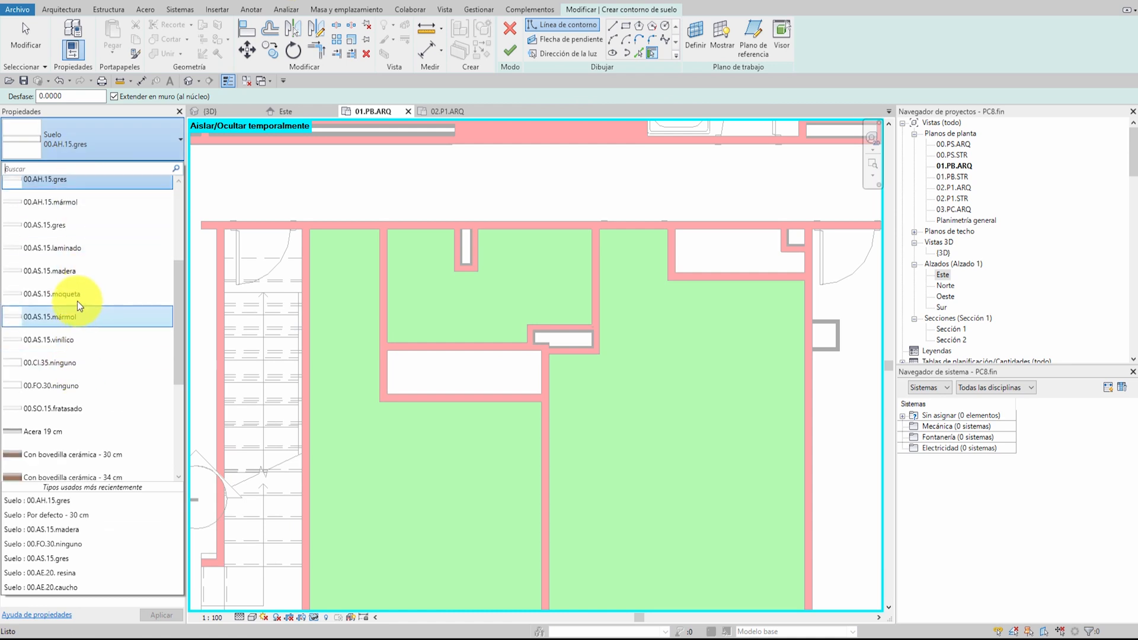
pyautogui.click(81, 229)
pyautogui.click(626, 26)
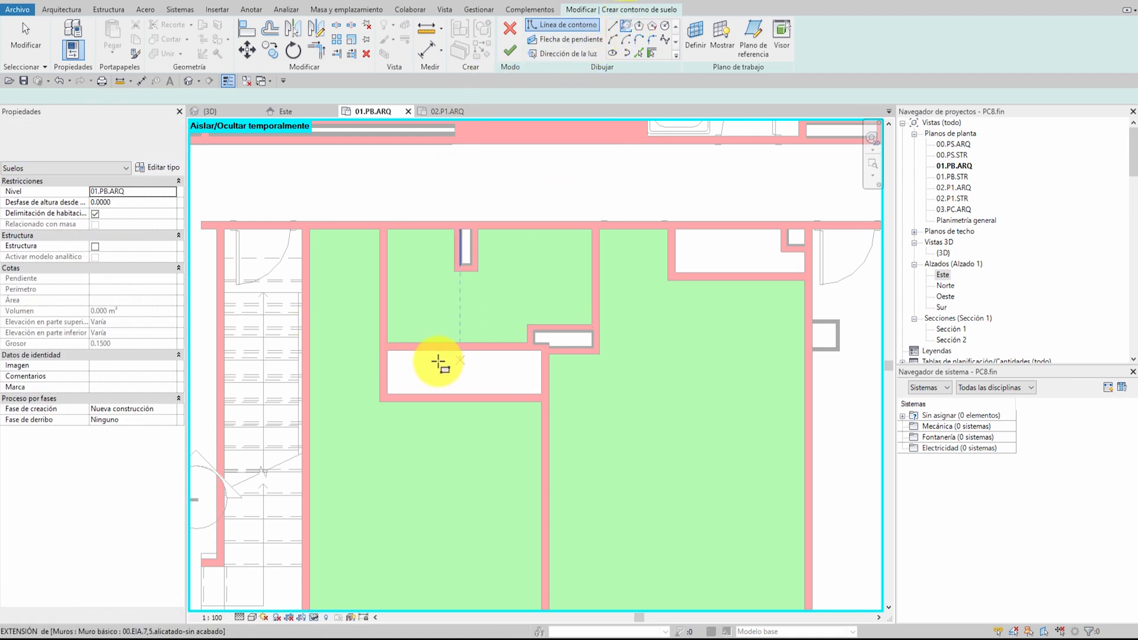
pyautogui.click(389, 353)
pyautogui.click(540, 392)
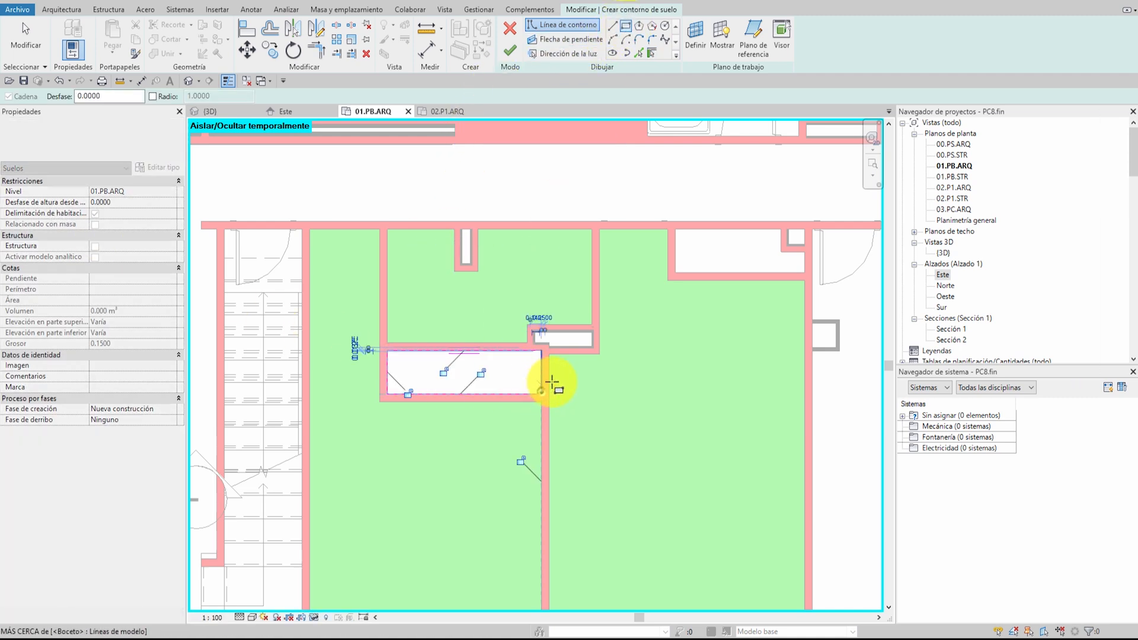
pyautogui.click(522, 51)
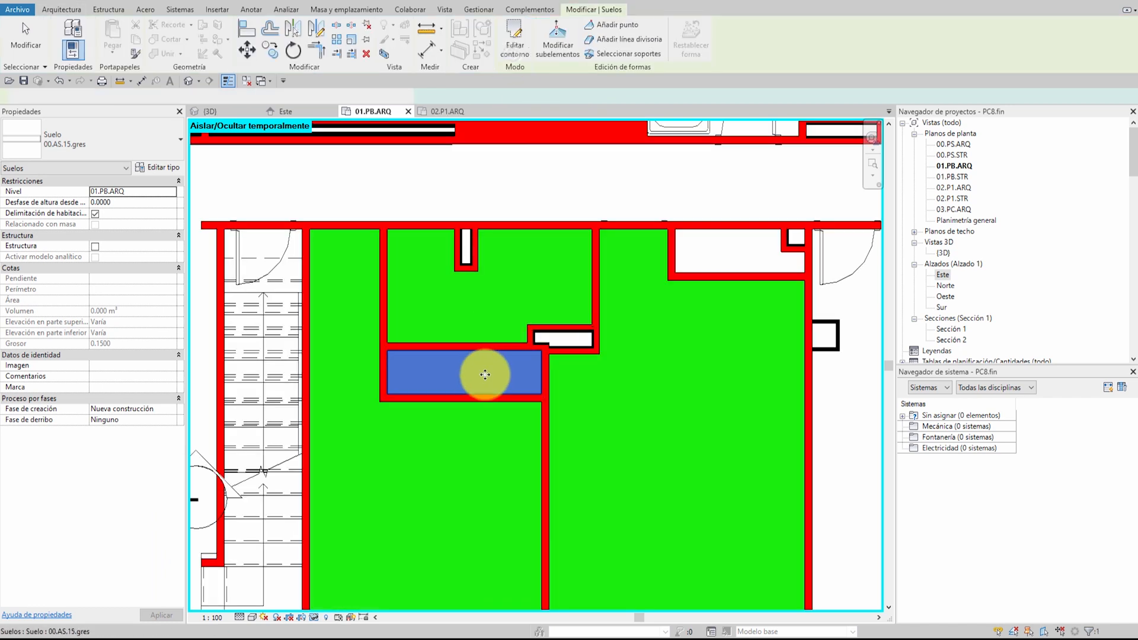
pyautogui.click(580, 385)
# Check the finished floors of BAÑO3, DORMITORIO4 and DORMITORIO3 by selecting each one separately
pyautogui.click(501, 310)
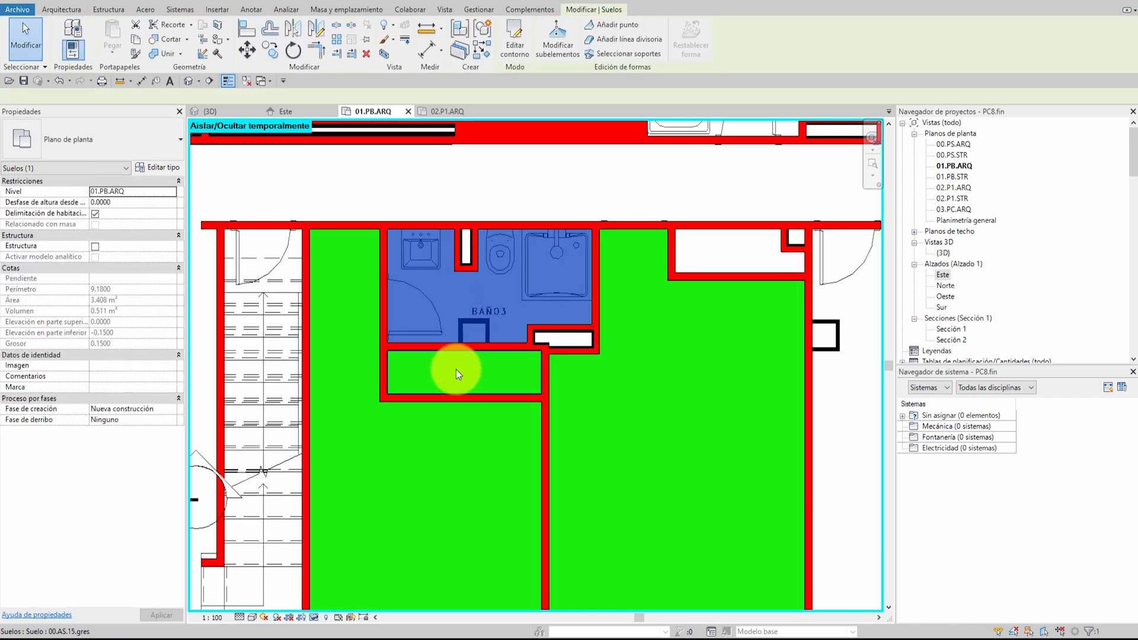
pyautogui.click(381, 445)
pyautogui.click(654, 441)
pyautogui.scroll(-5, 574, 411)
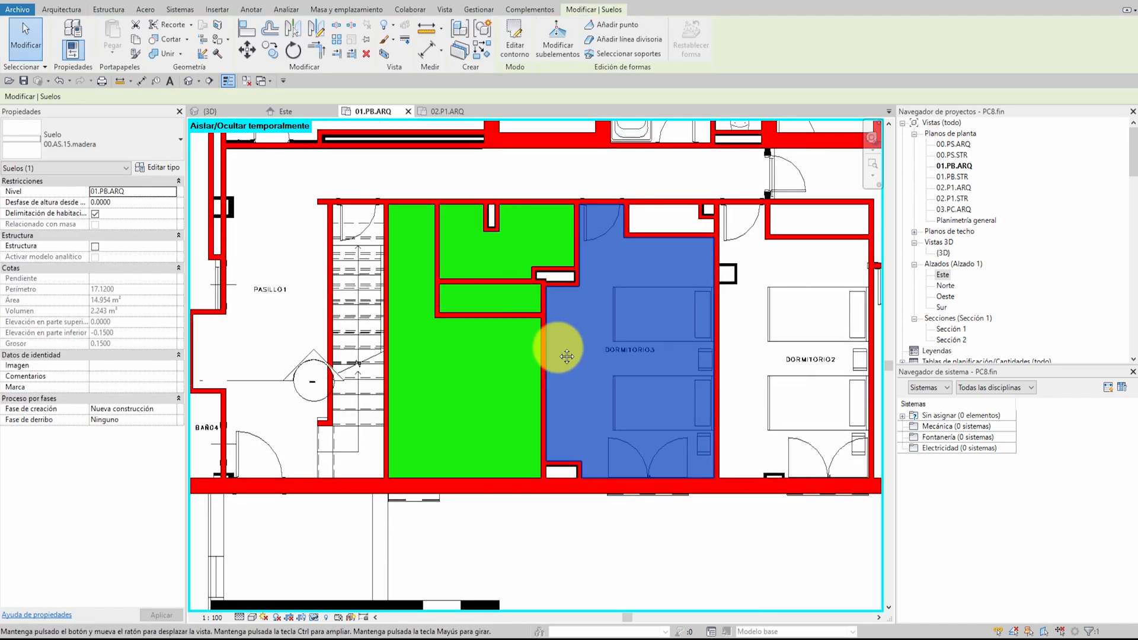
pyautogui.scroll(-2, 620, 375)
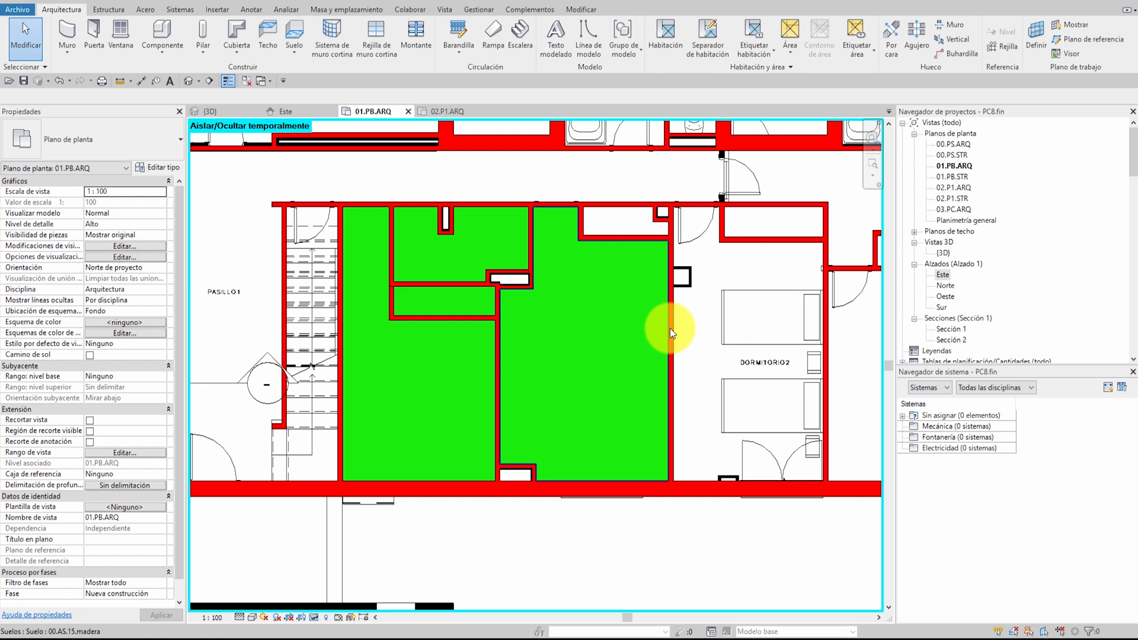
# Try to shift the wall between DORMITORIO3 and DORMITORIO2 into DORMITORIO2, and the closet's lower wall into DORMITORIO3
pyautogui.press('Tab')
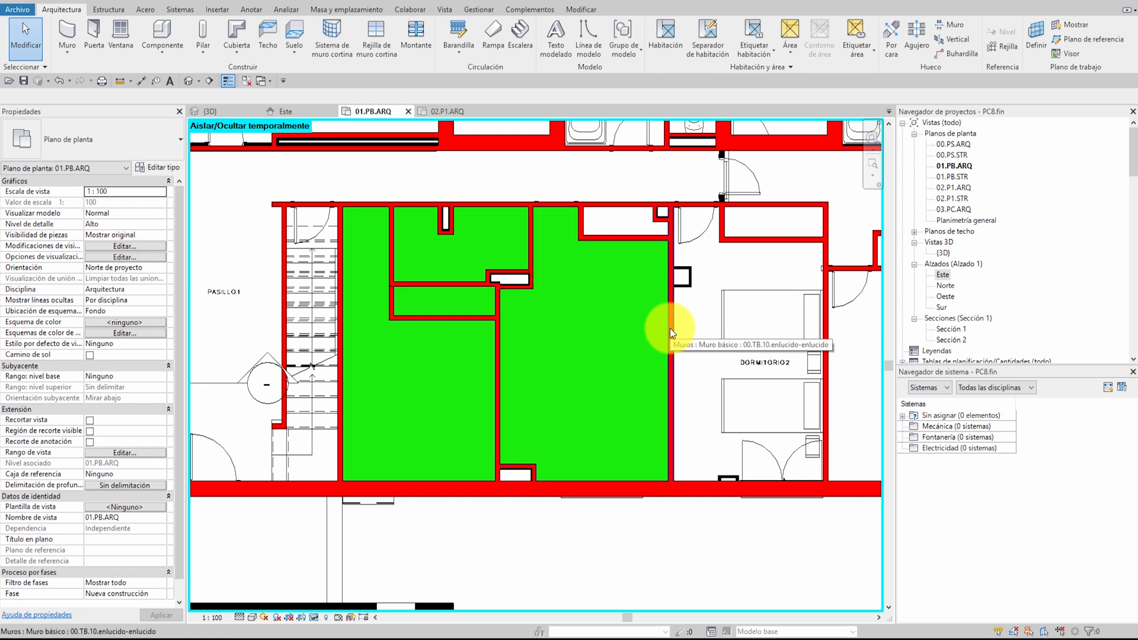
pyautogui.click(669, 329)
pyautogui.moveTo(673, 325); pyautogui.dragTo(720, 323)
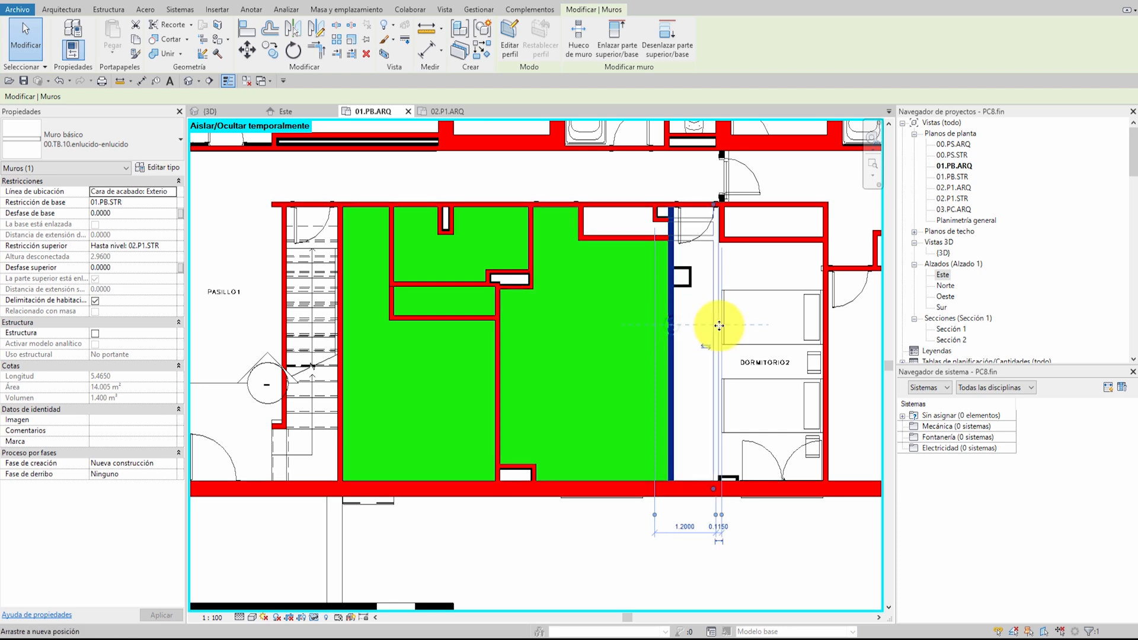
pyautogui.click(628, 237)
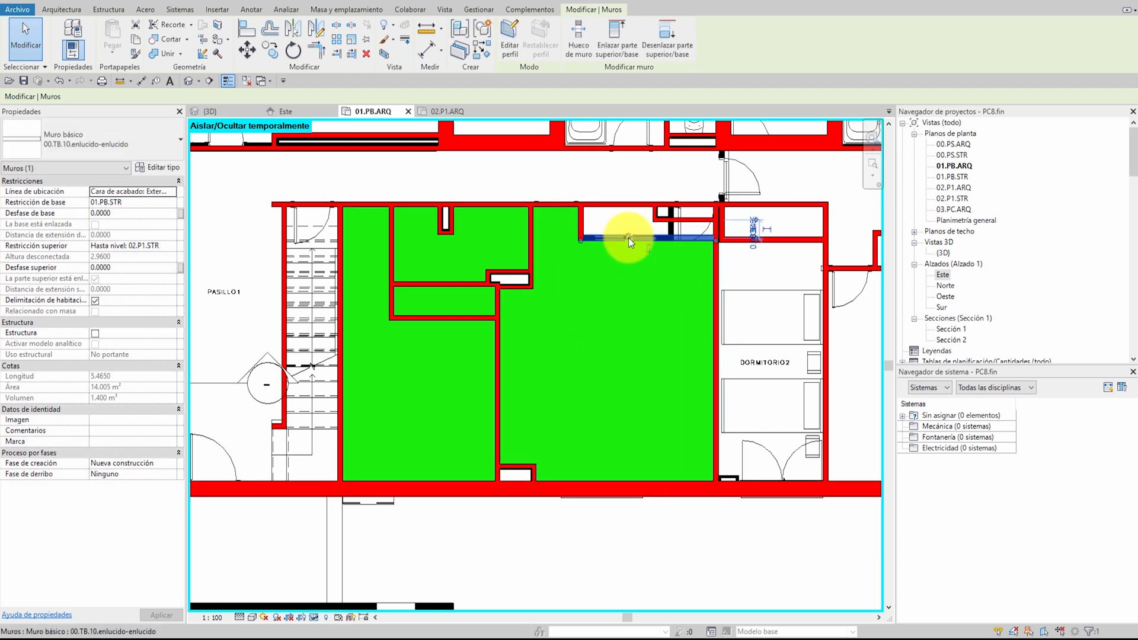
pyautogui.moveTo(629, 238); pyautogui.dragTo(628, 303)
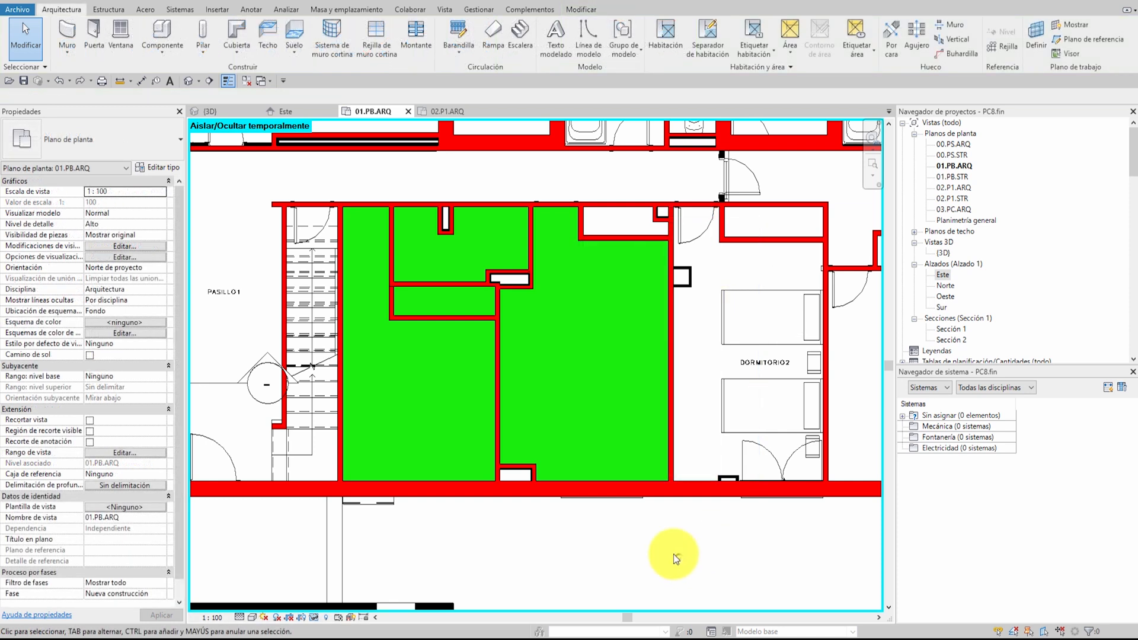
pyautogui.scroll(-1, 640, 481)
pyautogui.scroll(-4, 640, 486)
pyautogui.moveTo(622, 432); pyautogui.dragTo(584, 443, button='middle')
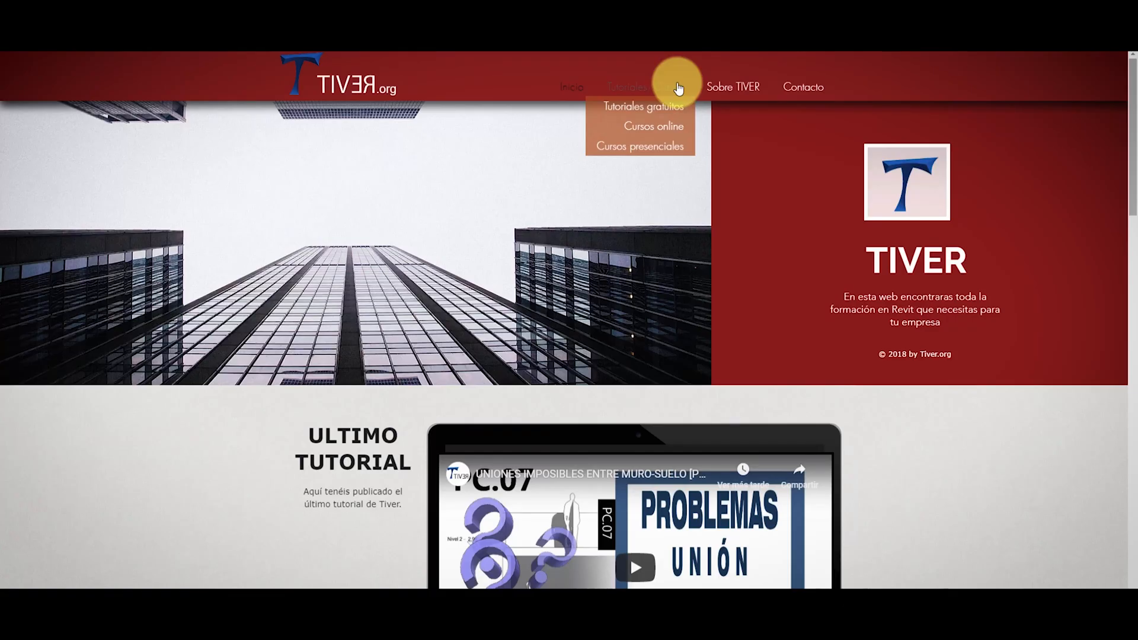
# Switch to the TIVER website and browse from Tutoriales/Cursos into the free Revit tutorials
pyautogui.click(645, 93)
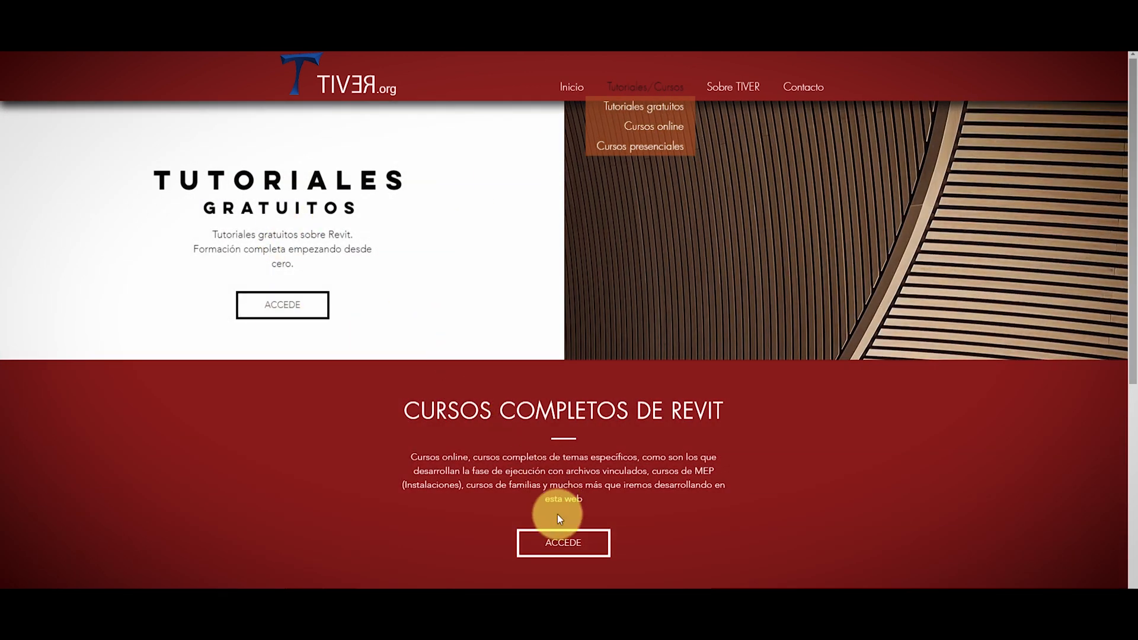
pyautogui.click(301, 309)
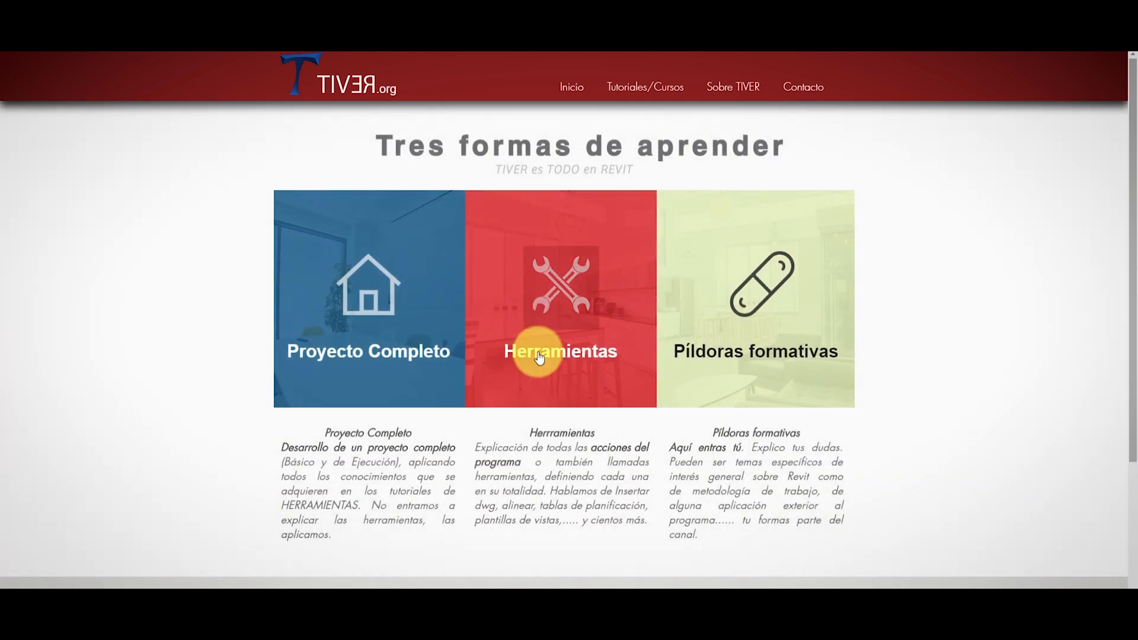
pyautogui.scroll(-4, 611, 471)
pyautogui.click(563, 394)
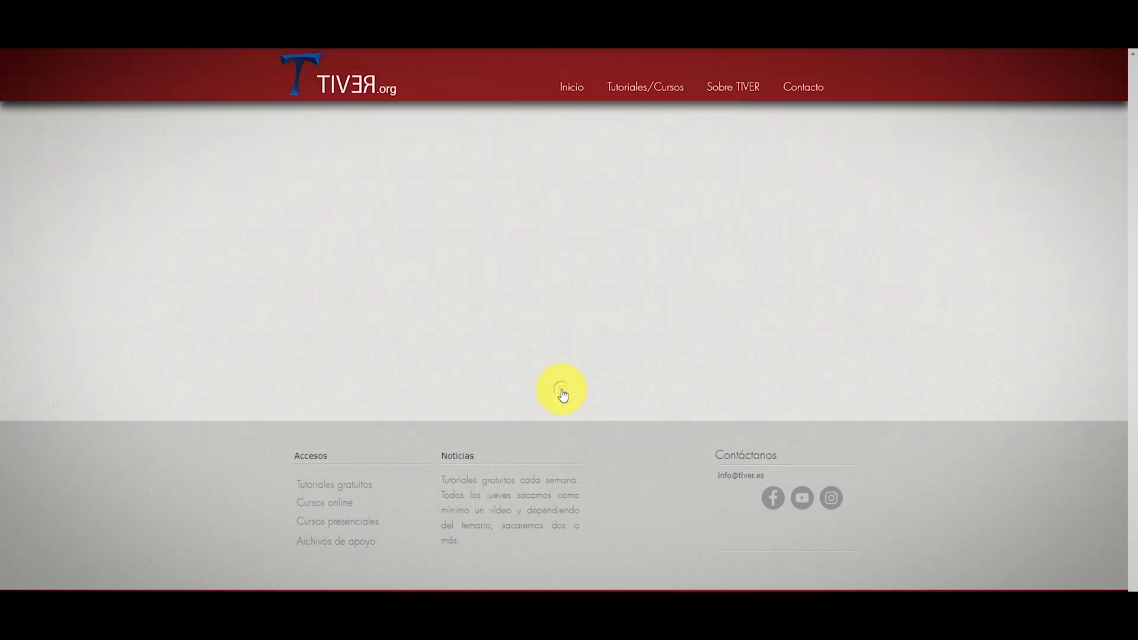